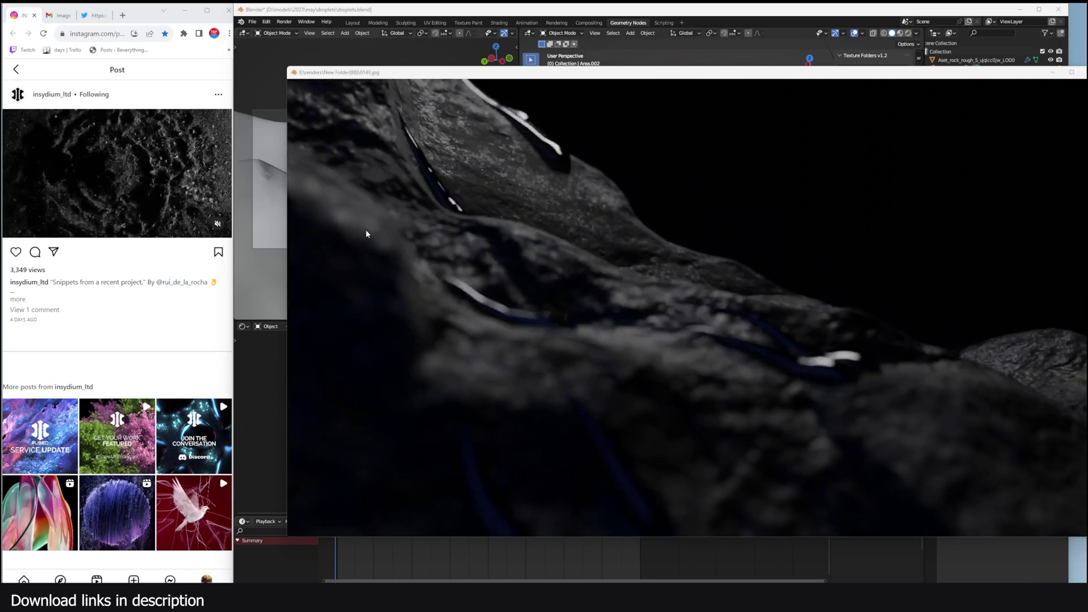
# Close the rendered image and play the droplet animation, stopping it at frame 97.
pyautogui.press('Escape')
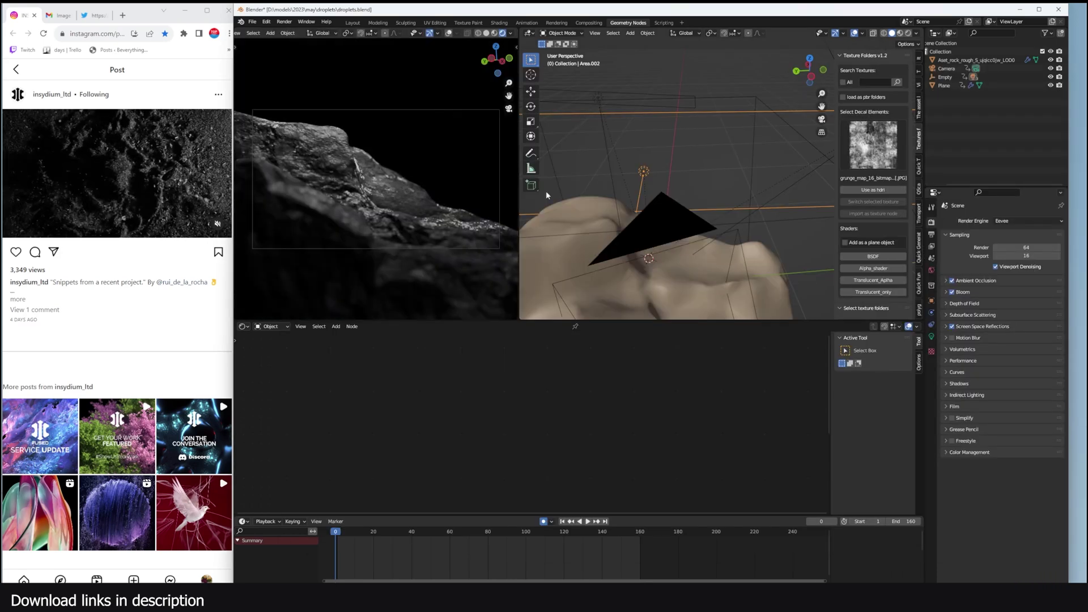
pyautogui.press('space')
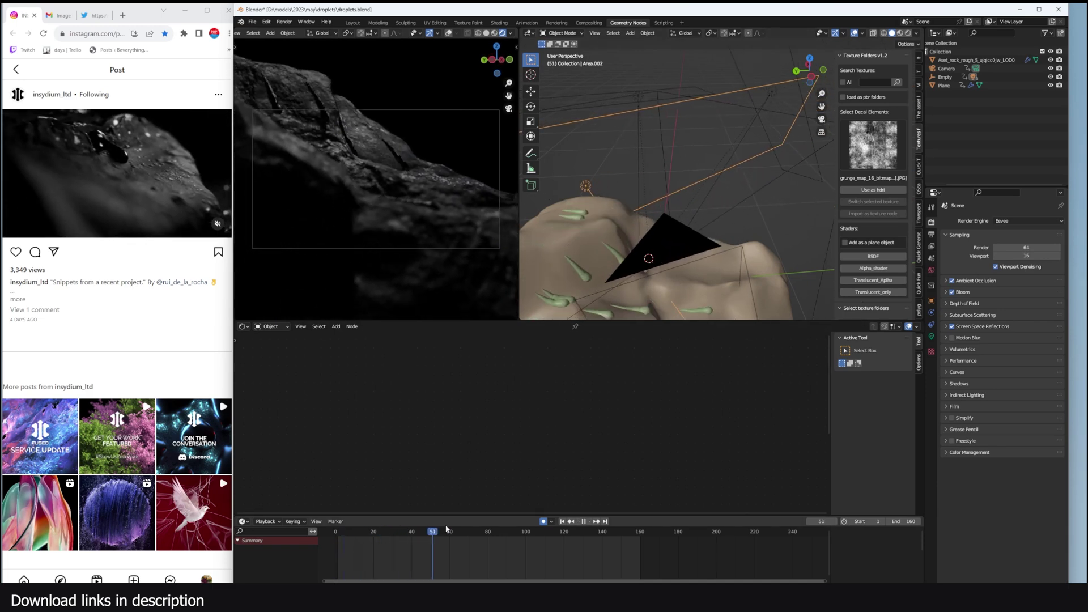
pyautogui.press('space')
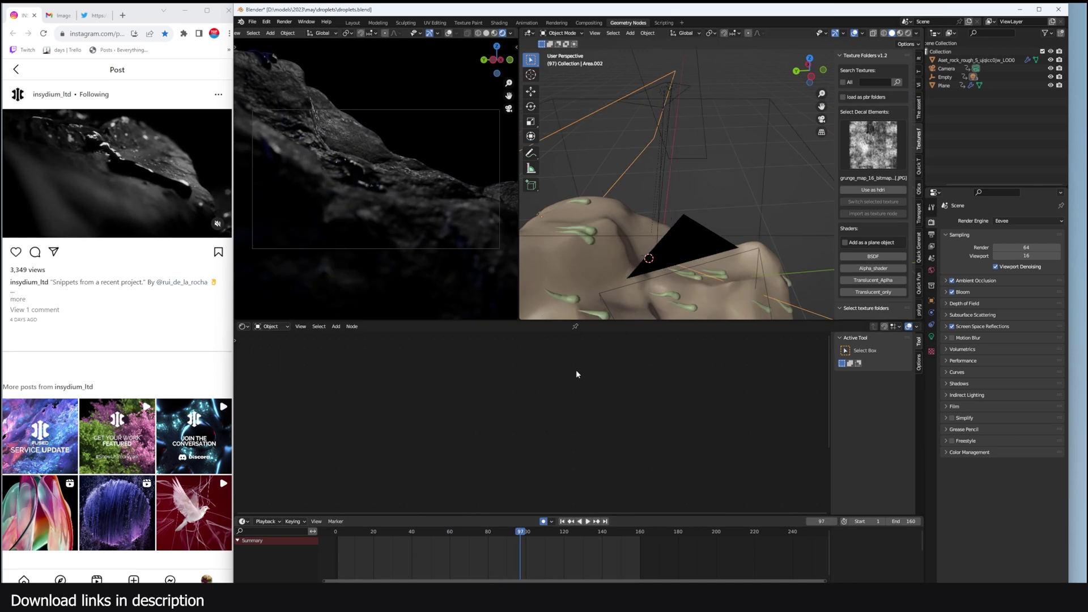
# Try a different Value in the droplet plane's Geometry Nodes modifier and undo the change.
pyautogui.scroll(-5, 582, 312)
pyautogui.moveTo(636, 306); pyautogui.dragTo(583, 316, button='middle')
pyautogui.scroll(4, 597, 302)
pyautogui.moveTo(1016, 258); pyautogui.dragTo(994, 258)
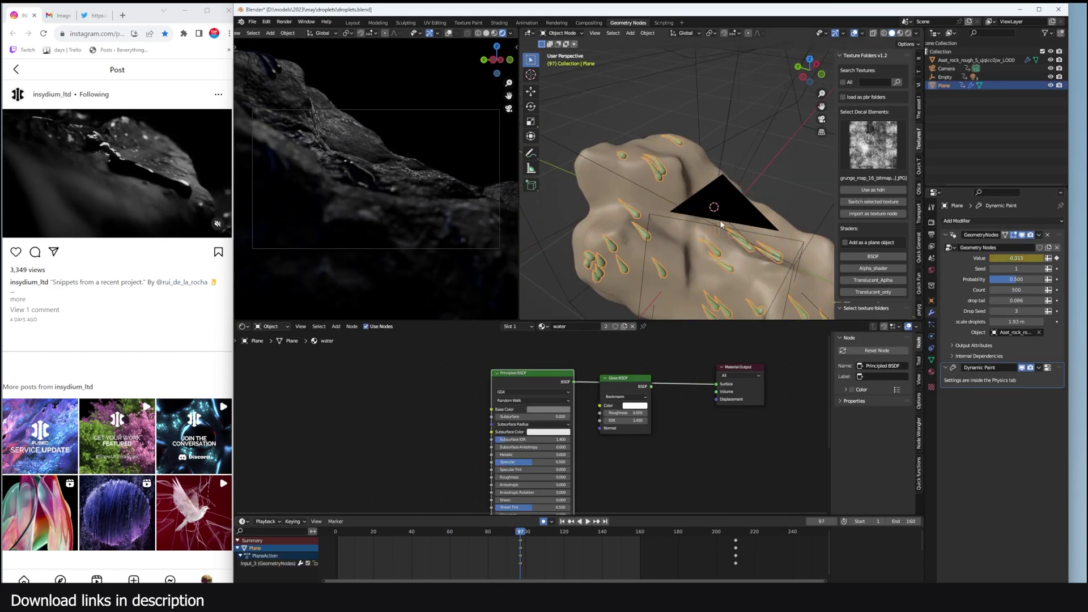
pyautogui.hotkey('ctrl', 'z')
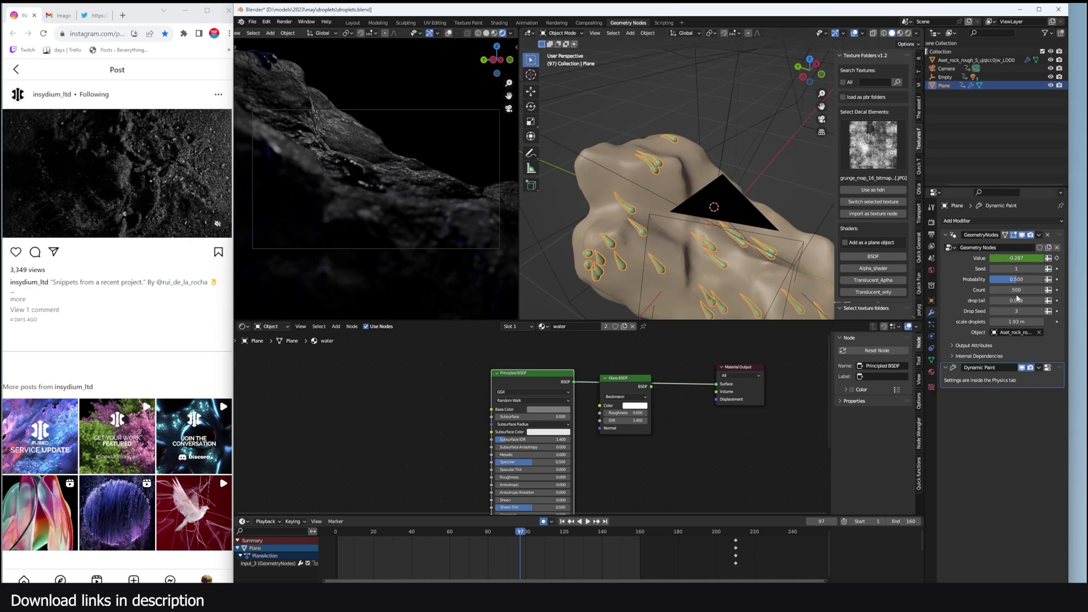
# Raise the drop tail in the droplet modifier to 0.326 and go to frame 85.
pyautogui.moveTo(1017, 301); pyautogui.dragTo(1025, 300)
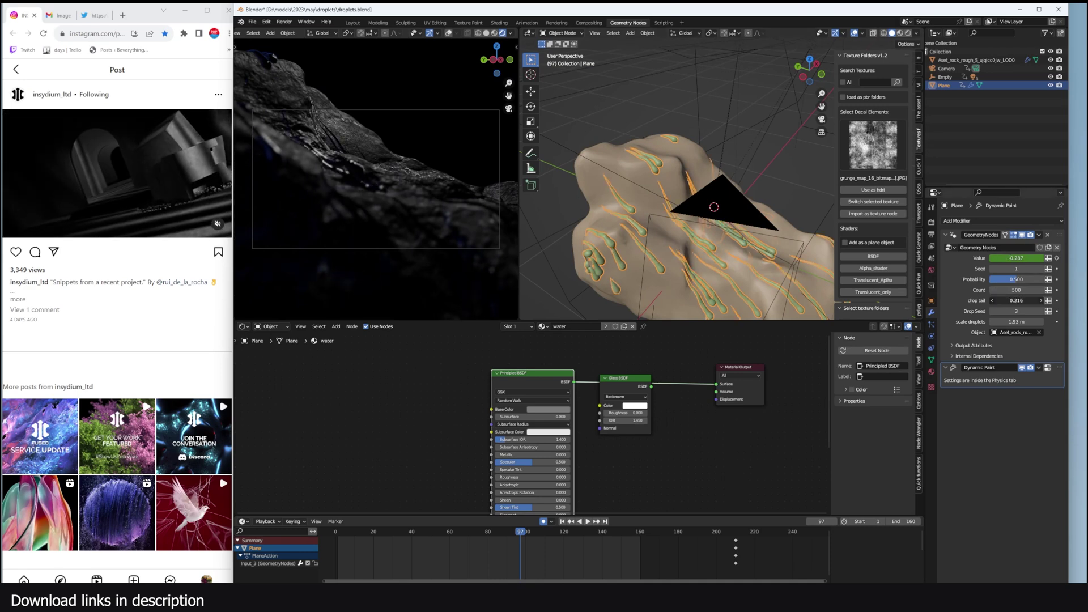
pyautogui.click(498, 531)
# Add a monkey mesh next to the rock, rotate it freely, and assign it as the droplet modifier's object.
pyautogui.moveTo(678, 272); pyautogui.dragTo(596, 224, button='middle')
pyautogui.hotkey('shift', 'a')
pyautogui.moveTo(606, 223)
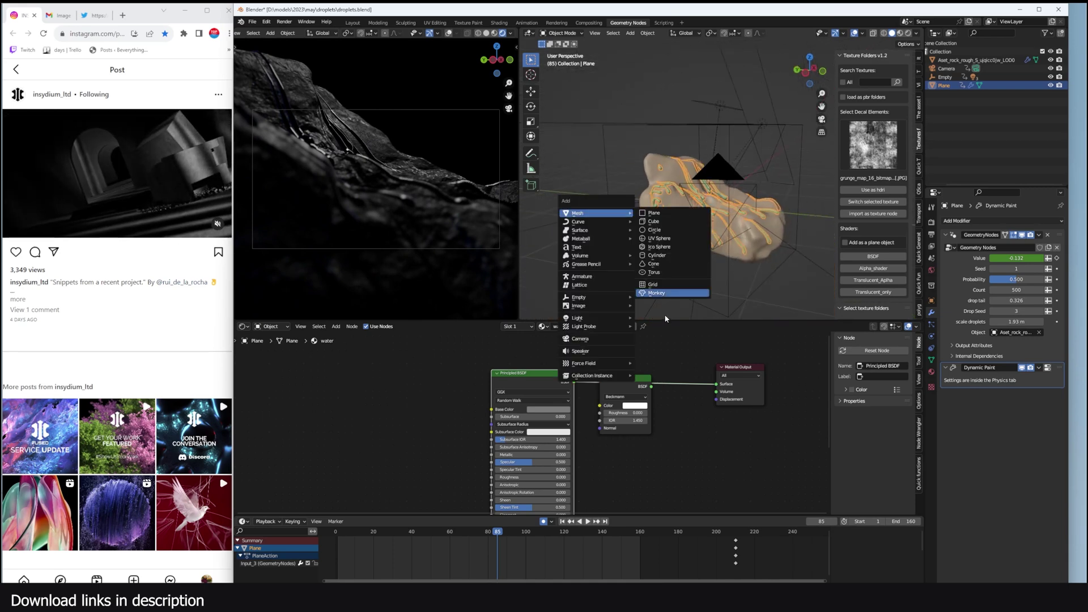
pyautogui.click(667, 294)
pyautogui.click(667, 294)
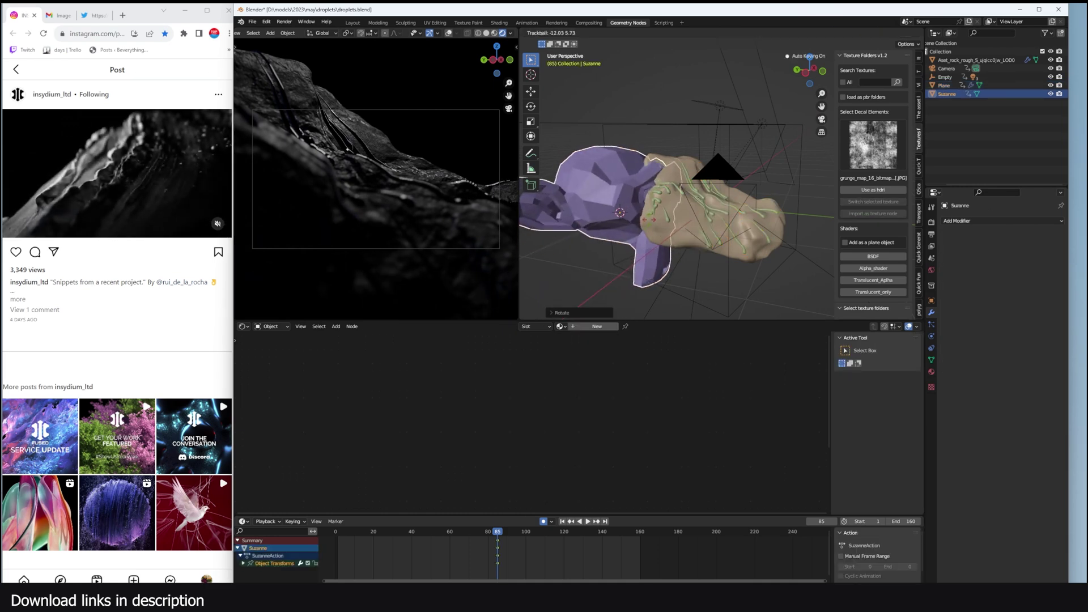
pyautogui.click(696, 219)
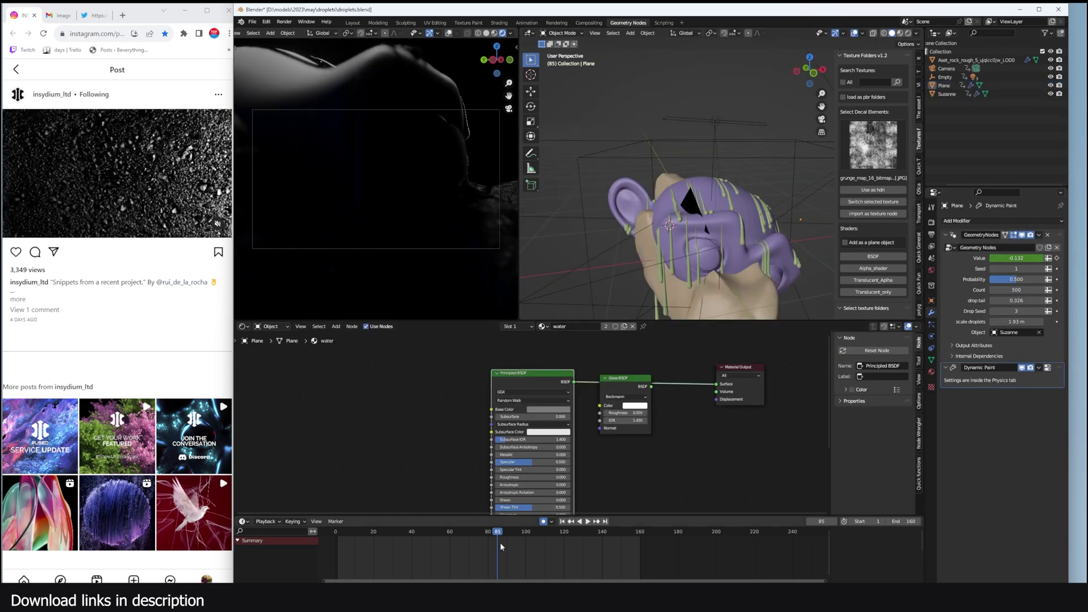
# Play the animation from an earlier frame to check the droplets running down the monkey head.
pyautogui.moveTo(421, 534); pyautogui.dragTo(397, 532)
pyautogui.press('space')
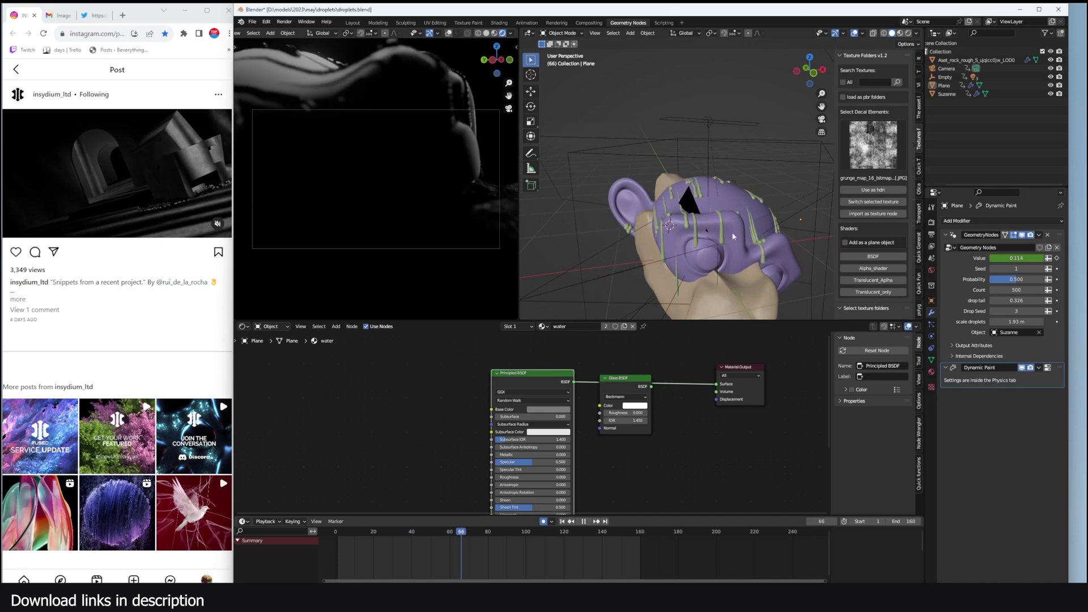
pyautogui.press('Escape')
pyautogui.scroll(-2, 652, 249)
pyautogui.moveTo(658, 249); pyautogui.dragTo(720, 258, button='middle')
pyautogui.click(721, 269)
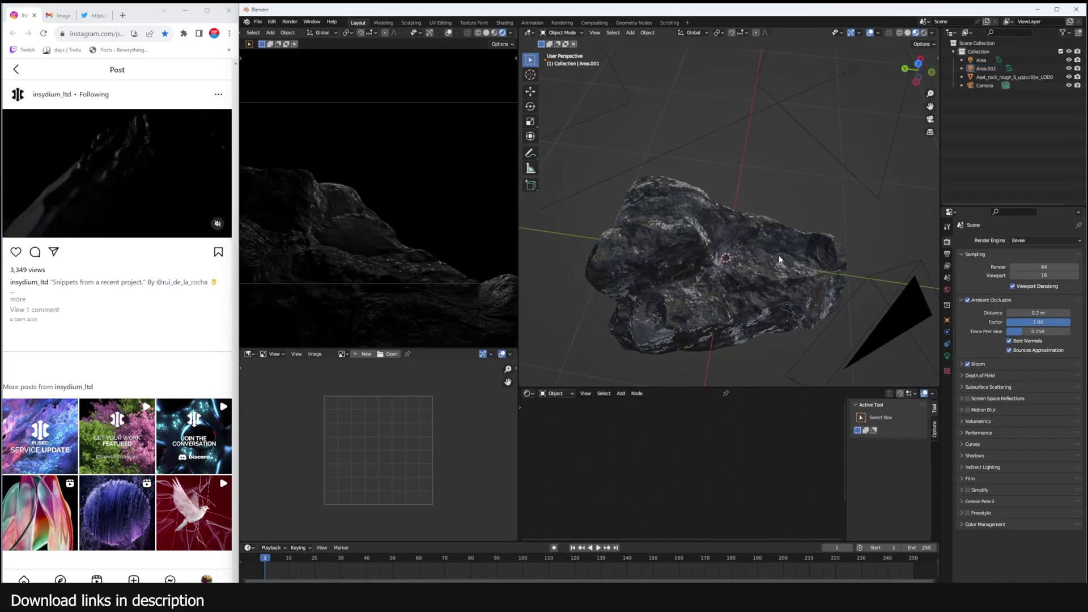
# Add a plane to the rock scene and raise it above the rock.
pyautogui.moveTo(754, 228)
pyautogui.mouseDown(button='middle')
pyautogui.moveTo(828, 209)
pyautogui.moveTo(772, 223)
pyautogui.mouseUp(button='middle')
pyautogui.hotkey('shift', 'a')
pyautogui.moveTo(743, 120)
pyautogui.click(805, 120)
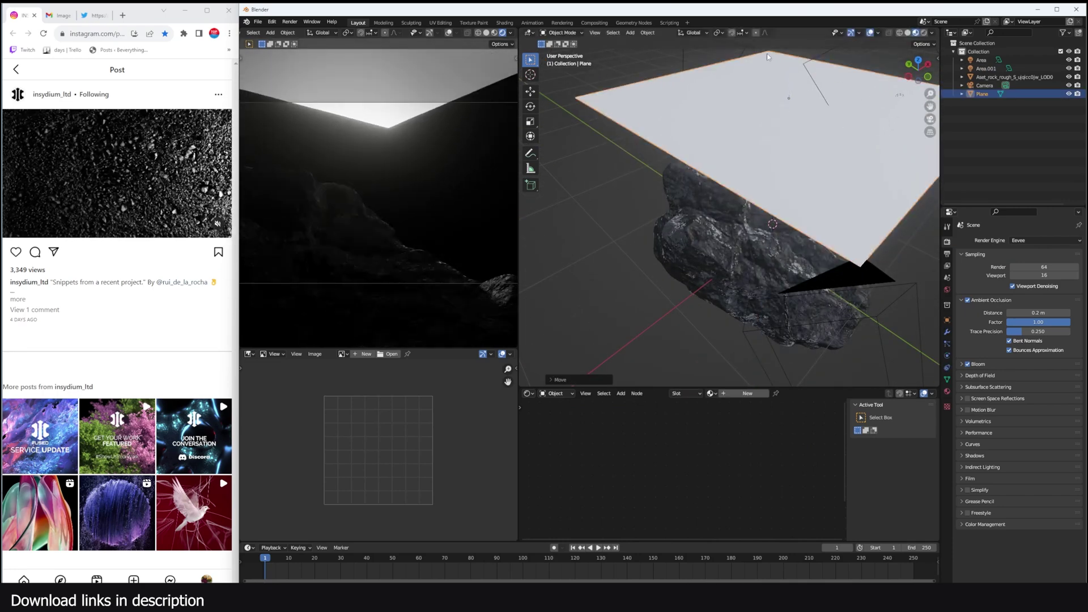
# Create a geometry node group on the plane and connect a new Mesh Line node to its output.
pyautogui.click(636, 23)
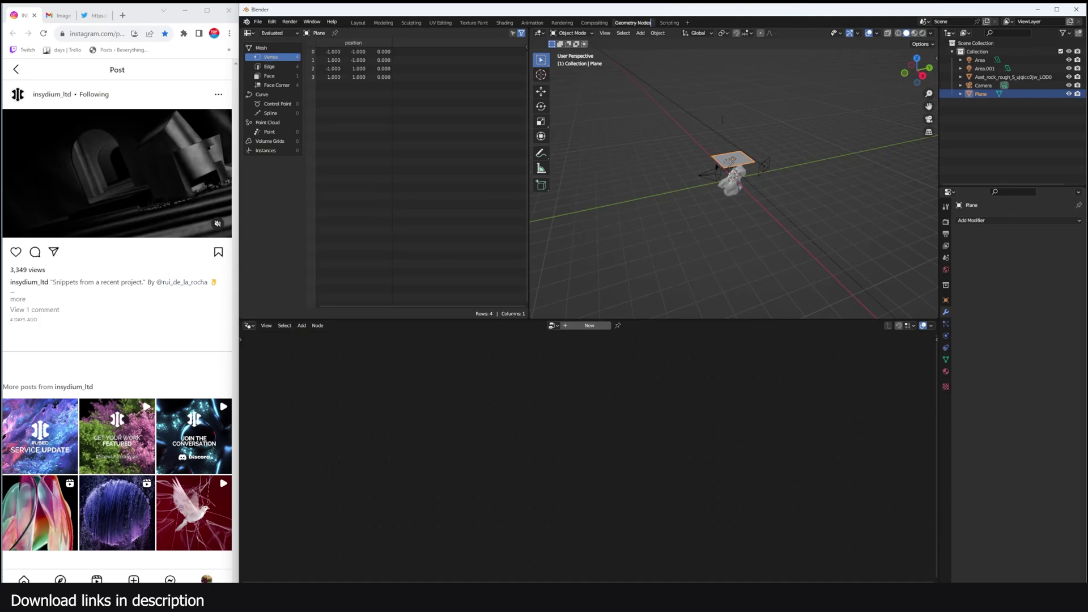
pyautogui.hotkey('shift', 'a')
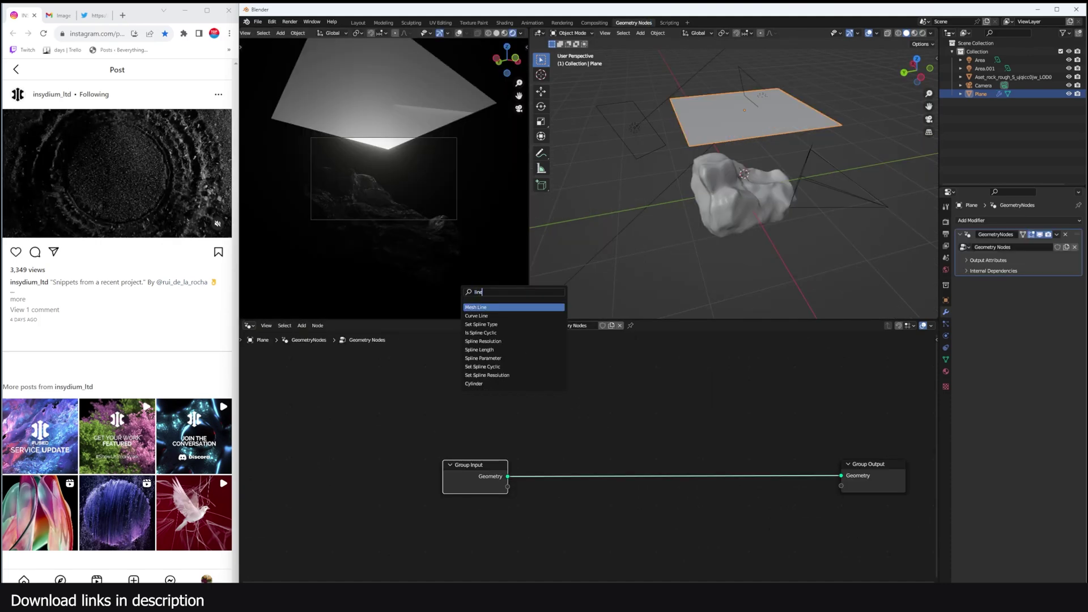
pyautogui.press('Return')
pyautogui.click(450, 373)
pyautogui.keyDown('ctrl'); pyautogui.keyDown('shift'); pyautogui.click(441, 371); pyautogui.keyUp('shift'); pyautogui.keyUp('ctrl')
# Switch the Mesh Line to End Points with a start X of -1 m and an end X of 1 m.
pyautogui.scroll(-3, 805, 139)
pyautogui.moveTo(805, 139); pyautogui.dragTo(737, 188, button='middle')
pyautogui.scroll(3, 602, 439)
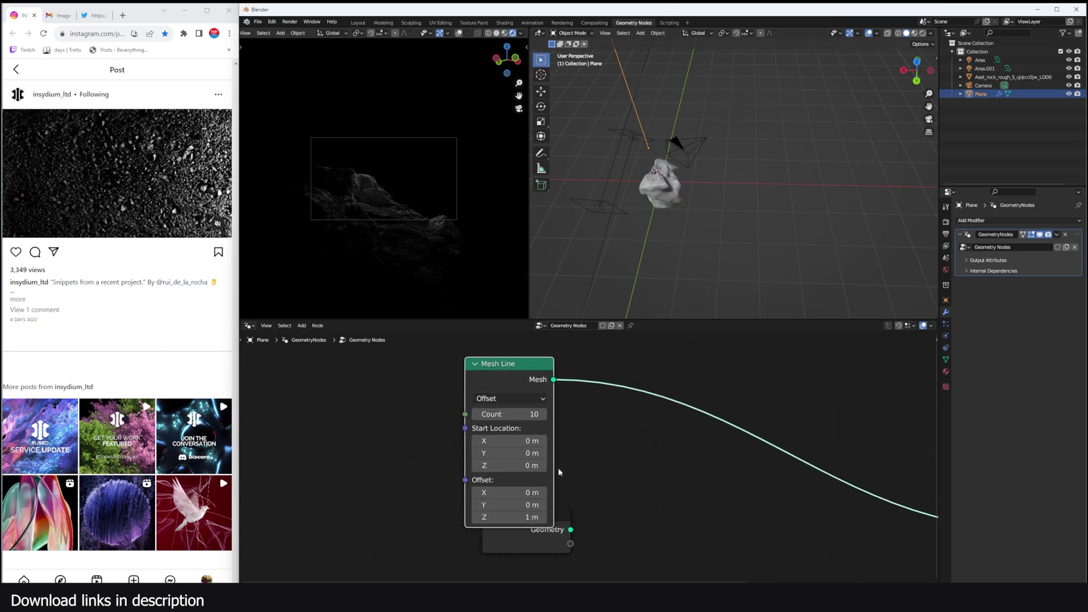
pyautogui.press('Tab')
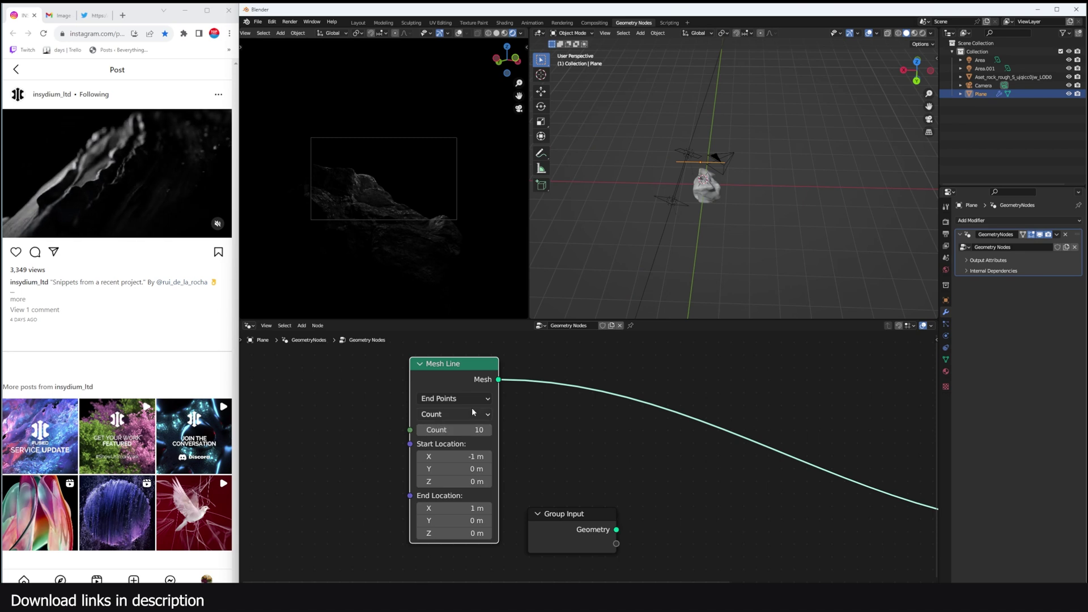
pyautogui.click(468, 400)
pyautogui.click(473, 428)
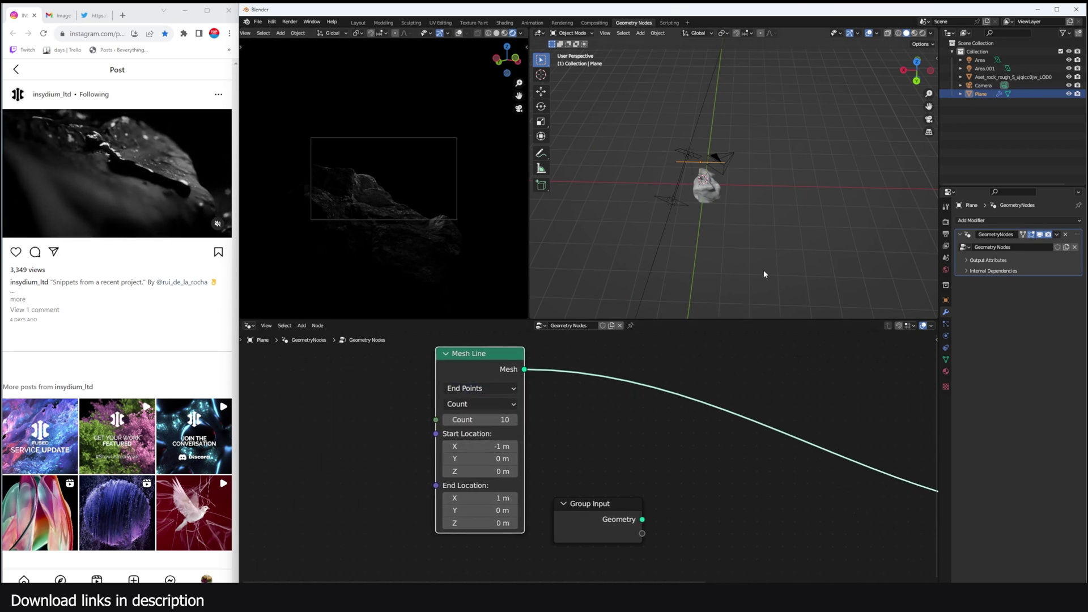
# Move the line object slightly along the global X axis above the rock.
pyautogui.scroll(4, 766, 269)
pyautogui.moveTo(765, 267); pyautogui.dragTo(702, 268, button='middle')
pyautogui.press('g')
pyautogui.press('x')
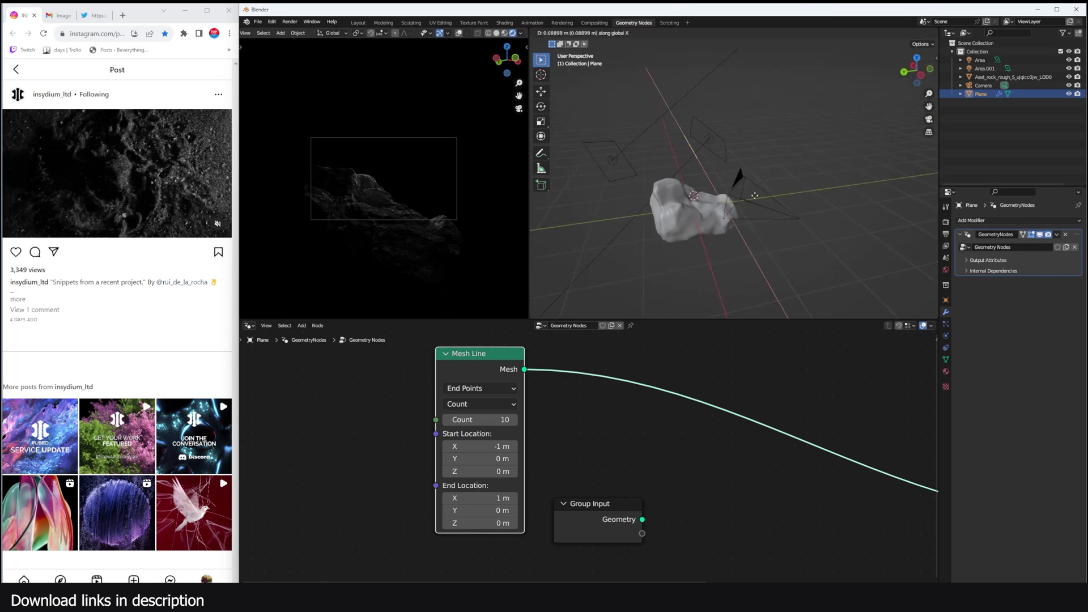
pyautogui.click(730, 196)
# Insert an Instance on Points node after the Mesh Line, and spread the Mesh Line and Group Input nodes apart.
pyautogui.scroll(-2, 617, 461)
pyautogui.moveTo(597, 514); pyautogui.dragTo(421, 550)
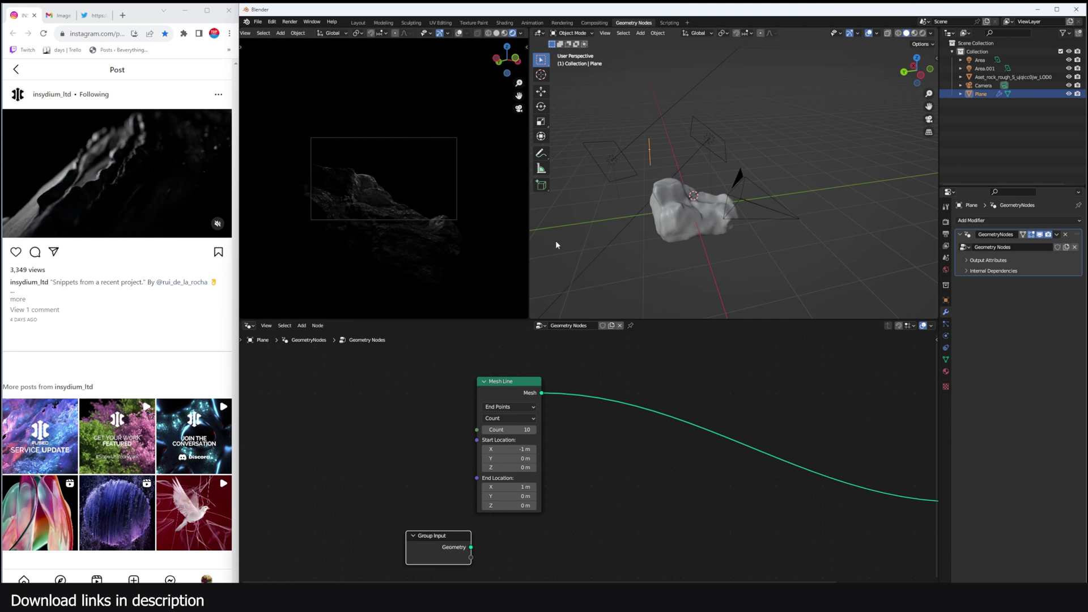
pyautogui.moveTo(663, 159); pyautogui.dragTo(700, 159, button='middle')
pyautogui.moveTo(553, 444); pyautogui.dragTo(601, 432, button='middle')
pyautogui.hotkey('shift', 'a')
pyautogui.click(630, 414)
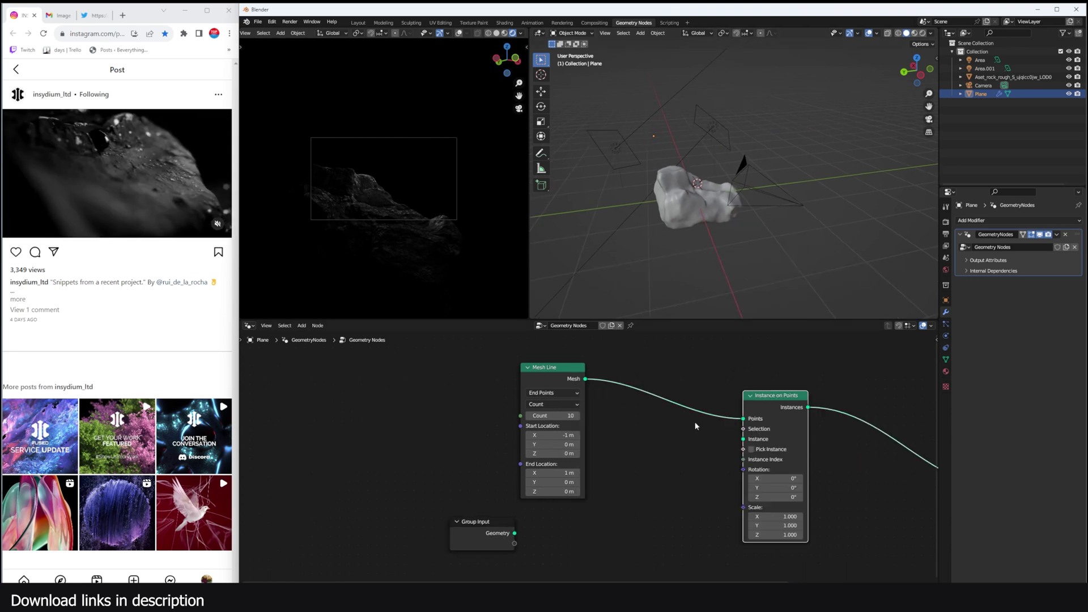
pyautogui.moveTo(697, 425); pyautogui.dragTo(736, 408, button='middle')
pyautogui.moveTo(609, 376); pyautogui.dragTo(435, 357)
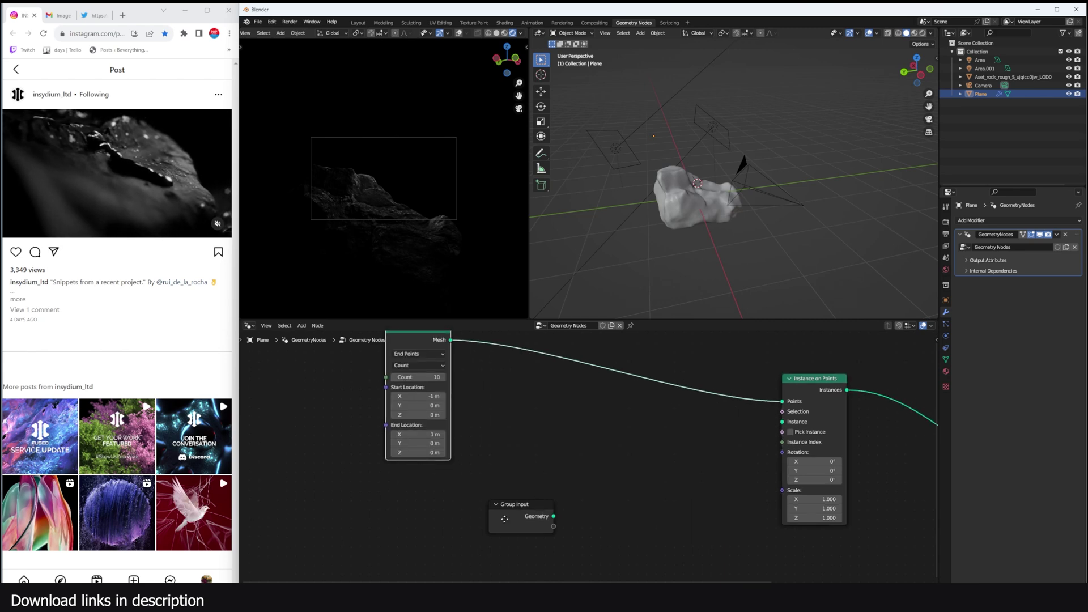
pyautogui.moveTo(504, 519); pyautogui.dragTo(233, 506)
# Add a Curve Line node and connect its curve to the Instance input of Instance on Points.
pyautogui.hotkey('shift', 'a')
pyautogui.click(550, 431)
pyautogui.write('c')
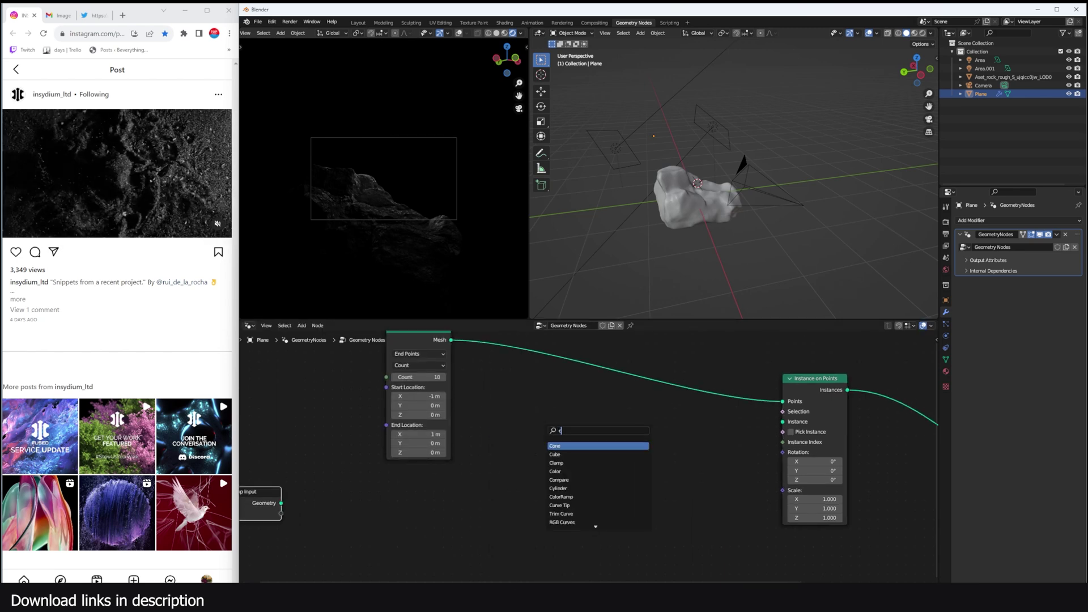
pyautogui.press('BackSpace')
pyautogui.write('line')
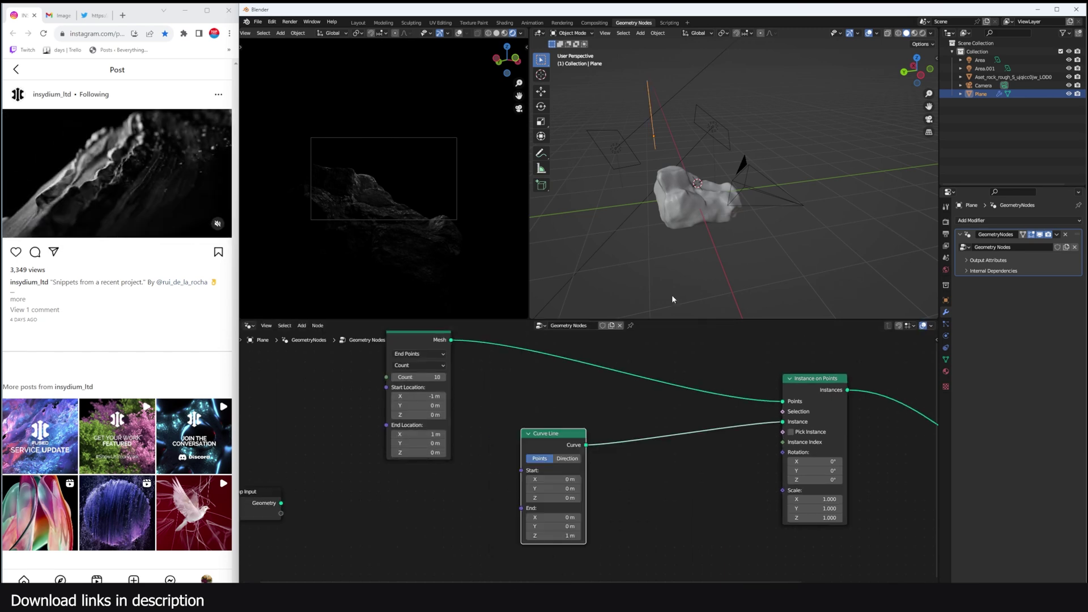
# Set the Curve Line's end point to X 0 m, Y 1 m and Z 0 m.
pyautogui.moveTo(635, 199); pyautogui.dragTo(708, 190, button='middle')
pyautogui.moveTo(579, 471); pyautogui.dragTo(602, 455, button='middle')
pyautogui.doubleClick(575, 501)
pyautogui.write('1')
pyautogui.press('Return')
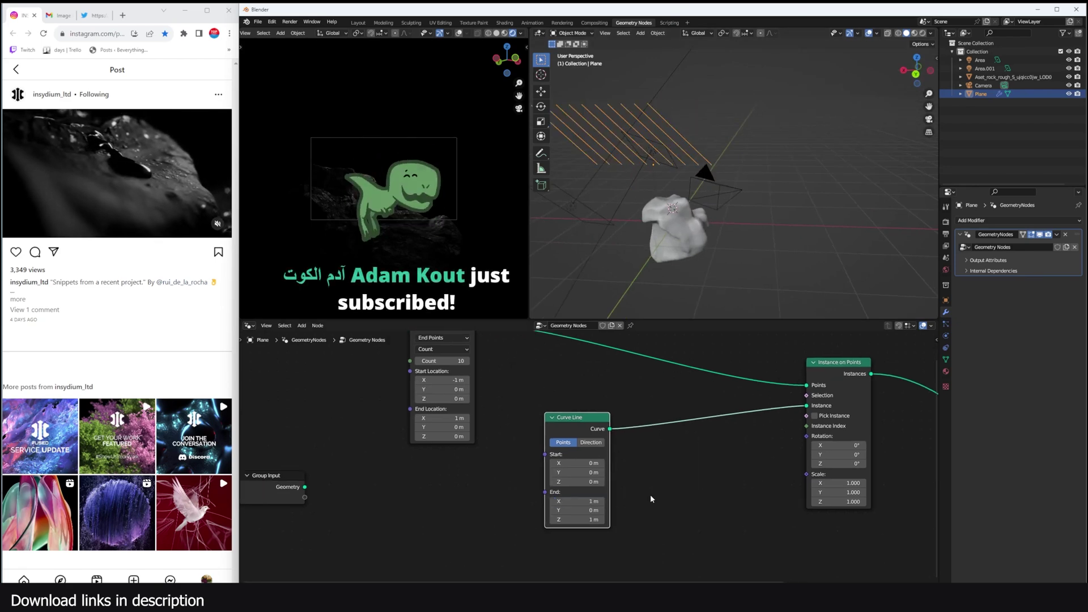
pyautogui.doubleClick(597, 510)
pyautogui.write('1')
pyautogui.press('Return')
pyautogui.doubleClick(600, 501)
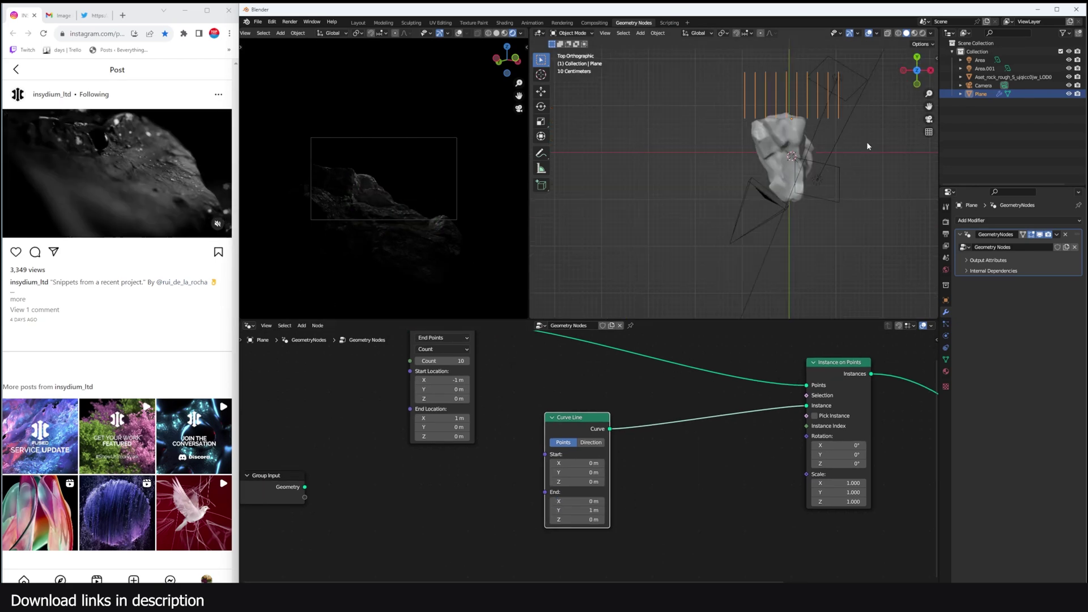
# Rotate the row of lines 90° in top view and move it over the rock.
pyautogui.write('r90')
pyautogui.press('Return')
pyautogui.press('g')
pyautogui.click(822, 183)
pyautogui.moveTo(822, 183); pyautogui.dragTo(779, 132, button='middle')
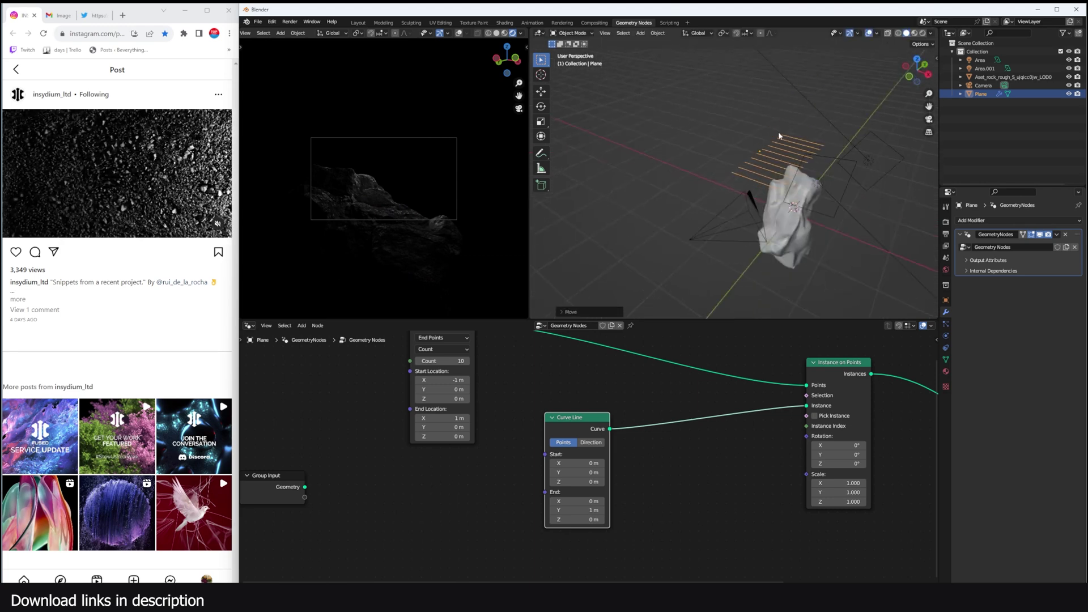
# Expose the Mesh Line's Count through the Group Input and set it to 54 in the modifier.
pyautogui.moveTo(426, 359); pyautogui.dragTo(462, 405, button='middle')
pyautogui.moveTo(478, 407)
pyautogui.mouseDown()
pyautogui.moveTo(519, 407)
pyautogui.moveTo(498, 408)
pyautogui.mouseUp()
pyautogui.moveTo(364, 485); pyautogui.dragTo(436, 475, button='middle')
pyautogui.moveTo(394, 515); pyautogui.dragTo(405, 404)
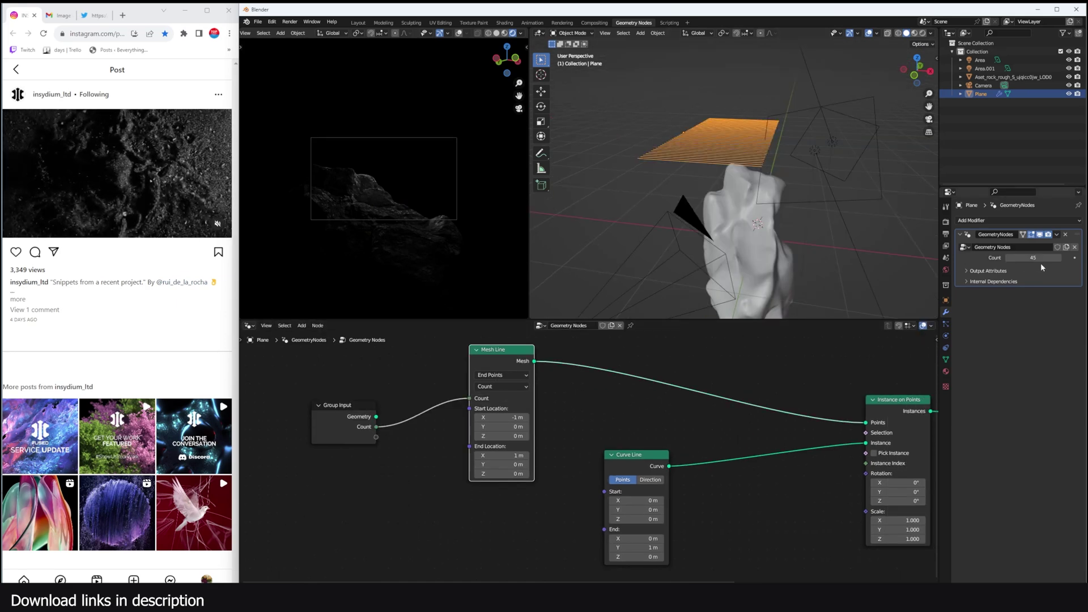
pyautogui.moveTo(1041, 259)
pyautogui.mouseDown()
pyautogui.moveTo(1075, 259)
pyautogui.moveTo(1052, 258)
pyautogui.mouseUp()
# Lengthen the Curve Line by setting its end Y to 2.34 m.
pyautogui.moveTo(788, 377); pyautogui.dragTo(758, 347, button='middle')
pyautogui.moveTo(609, 518); pyautogui.dragTo(652, 518)
pyautogui.moveTo(729, 272); pyautogui.dragTo(676, 272, button='middle')
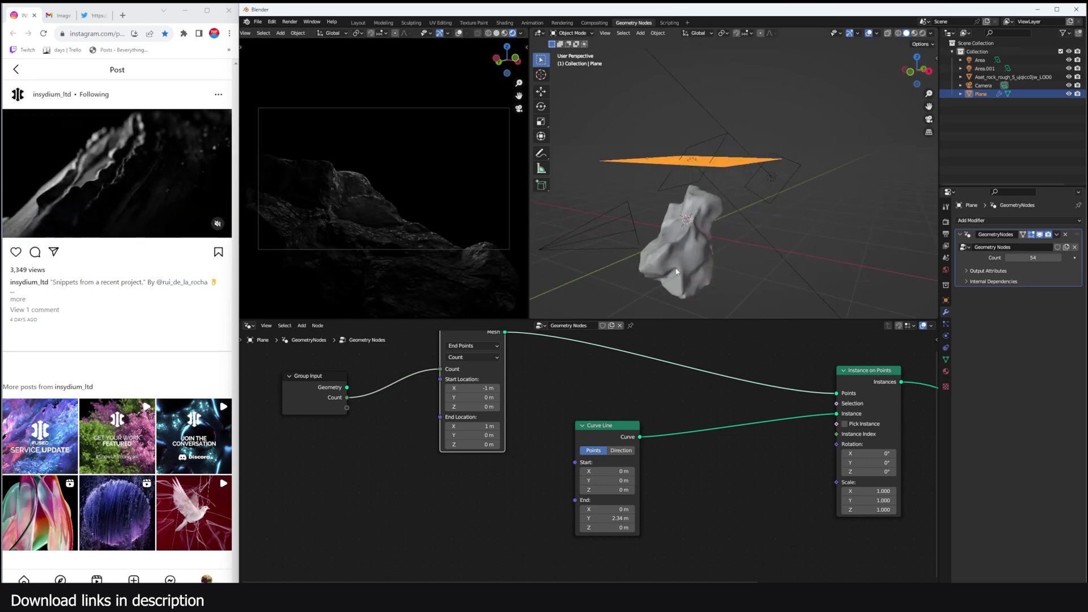
# Rearrange the Curve Line and Instance on Points nodes to make room, and add a Raycast node before the Group Output.
pyautogui.scroll(-5, 781, 383)
pyautogui.moveTo(775, 397); pyautogui.dragTo(679, 392, button='middle')
pyautogui.moveTo(675, 420); pyautogui.dragTo(394, 475)
pyautogui.moveTo(563, 386); pyautogui.dragTo(531, 396)
pyautogui.hotkey('shift', 'a')
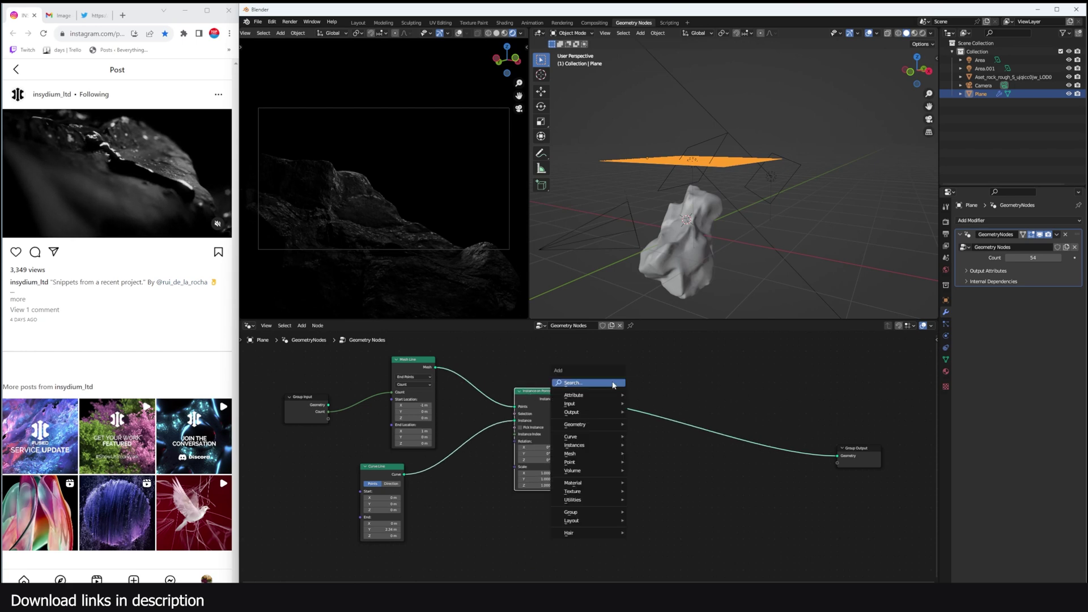
pyautogui.click(615, 382)
pyautogui.write('ra')
pyautogui.scroll(1, 747, 219)
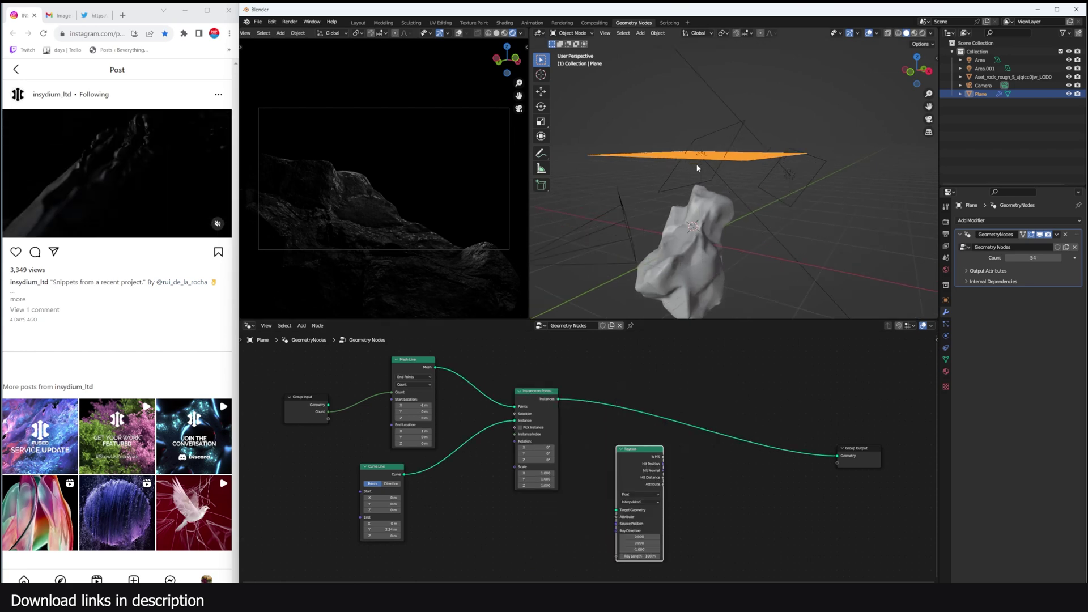
pyautogui.moveTo(698, 168); pyautogui.dragTo(642, 133, button='middle')
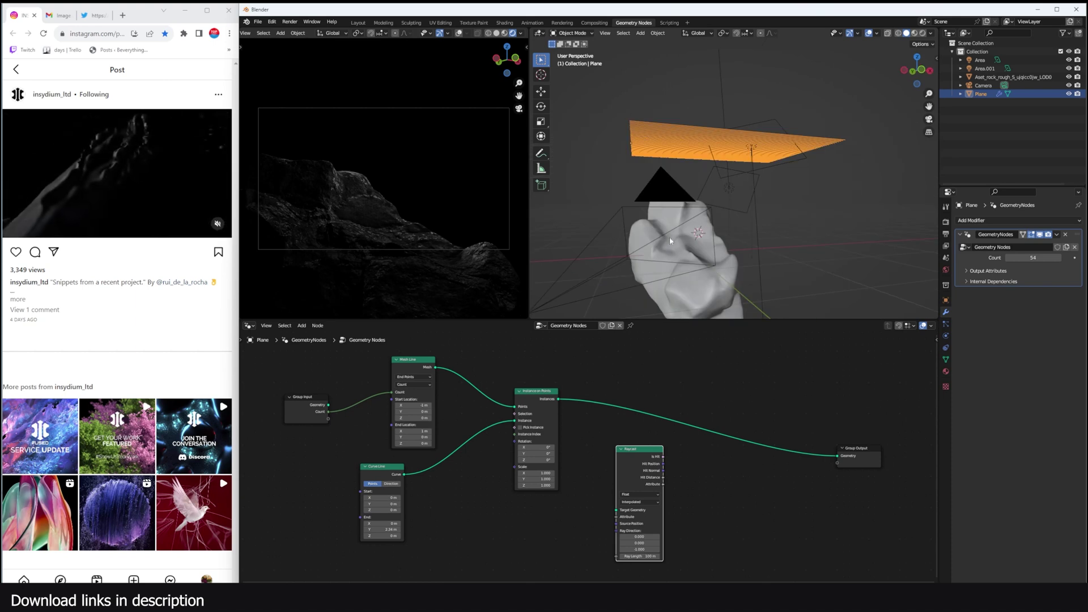
pyautogui.moveTo(670, 241); pyautogui.dragTo(666, 247, button='middle')
pyautogui.scroll(2, 669, 479)
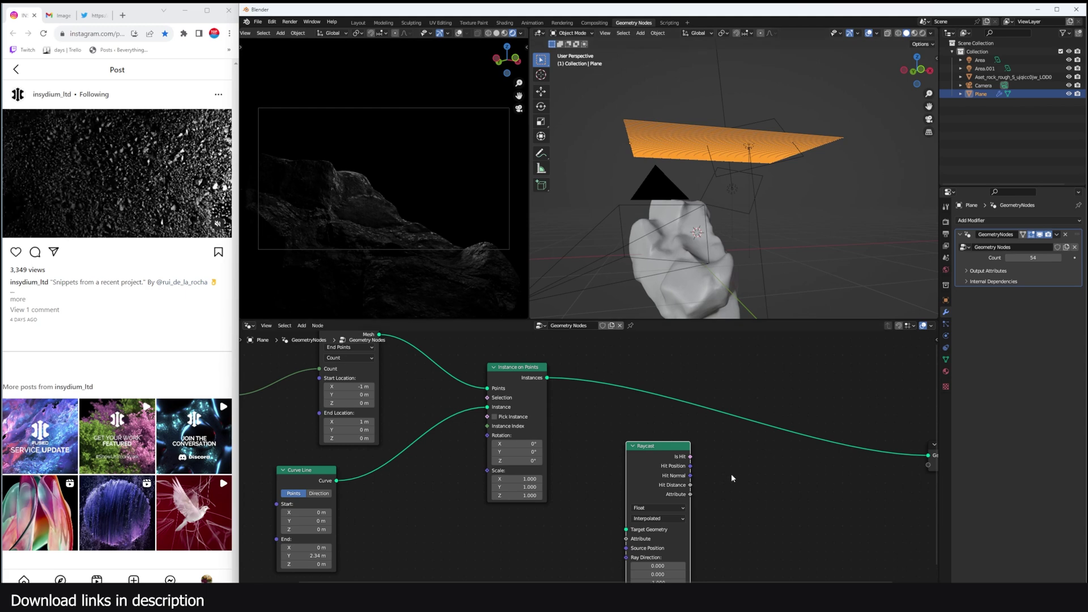
pyautogui.scroll(-2, 732, 477)
pyautogui.moveTo(686, 187); pyautogui.dragTo(721, 188, button='middle')
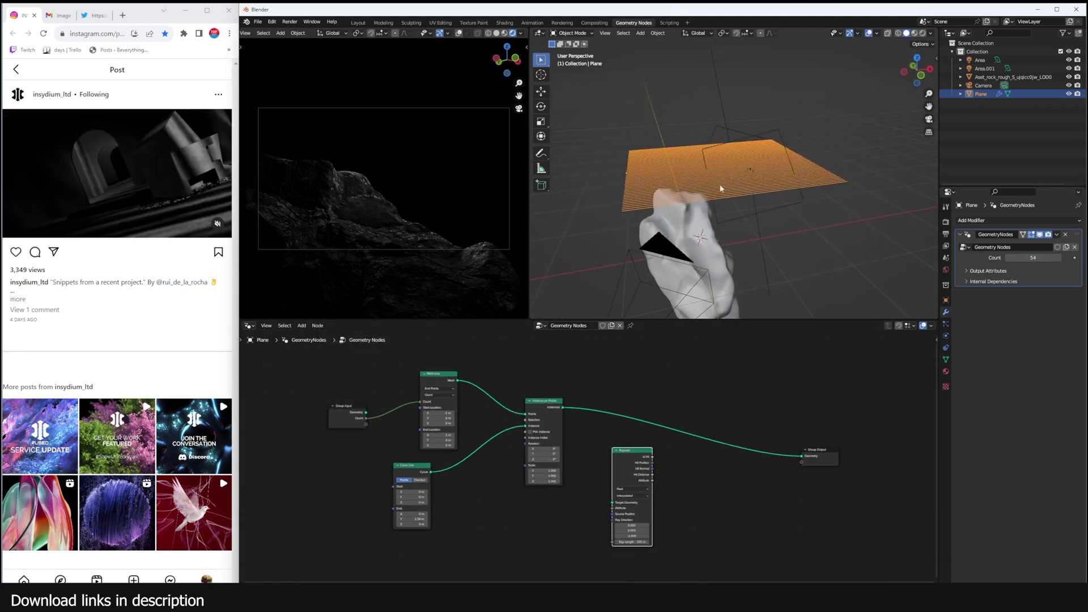
# Bring the rock asset into the node tree as an Object Info node, placed before the Raycast node.
pyautogui.scroll(2, 674, 453)
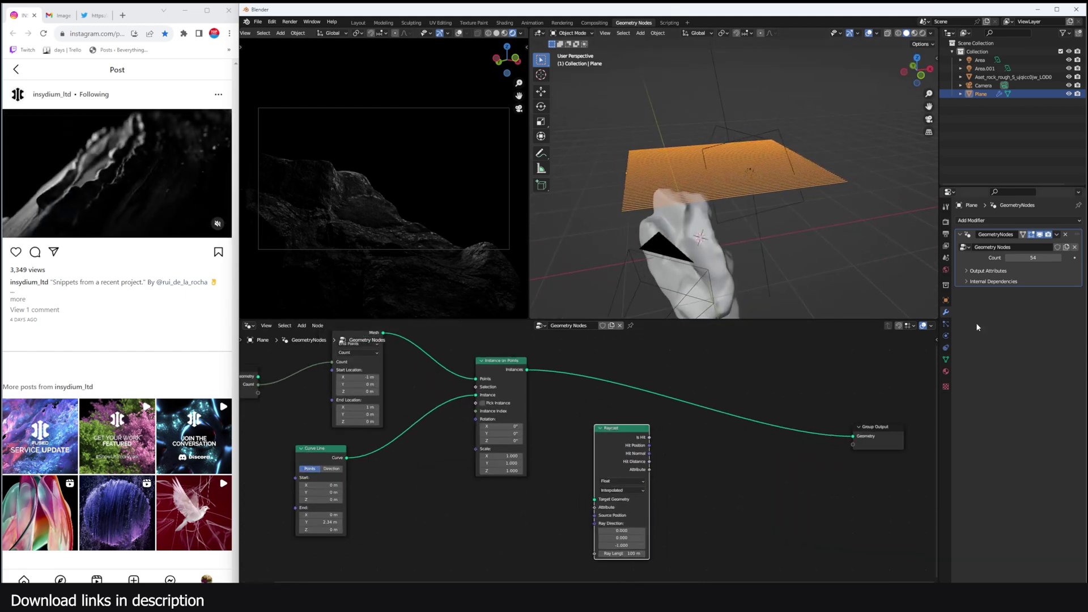
pyautogui.moveTo(994, 79); pyautogui.dragTo(438, 552)
pyautogui.moveTo(439, 552); pyautogui.dragTo(444, 499, button='middle')
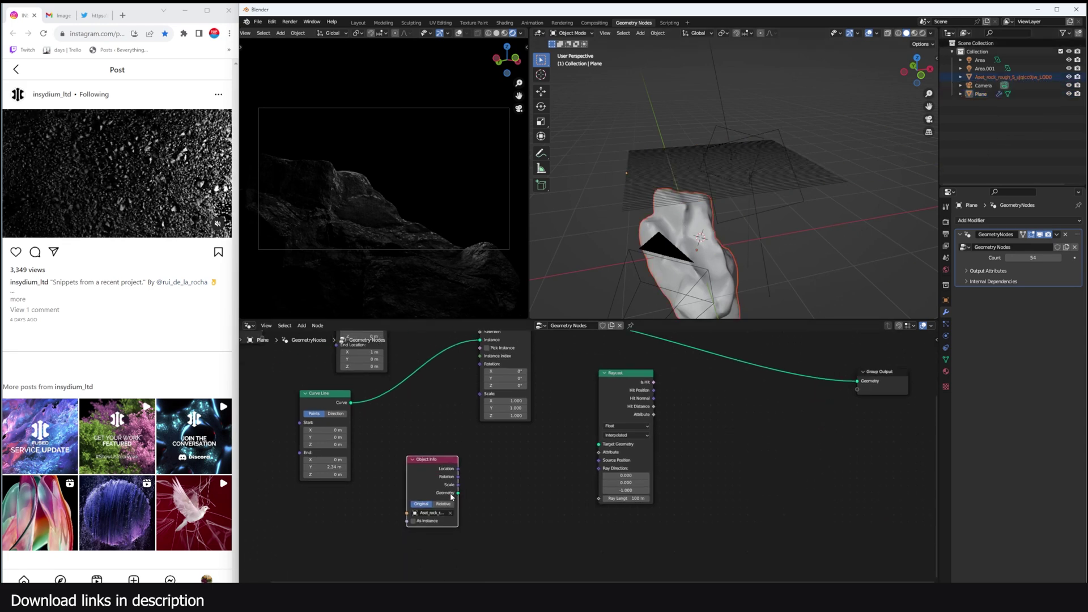
# Feed the rock's geometry into the Raycast's Target Geometry, set the Object Info to Relative, and reposition the Raycast node.
pyautogui.moveTo(616, 382); pyautogui.dragTo(580, 400, button='middle')
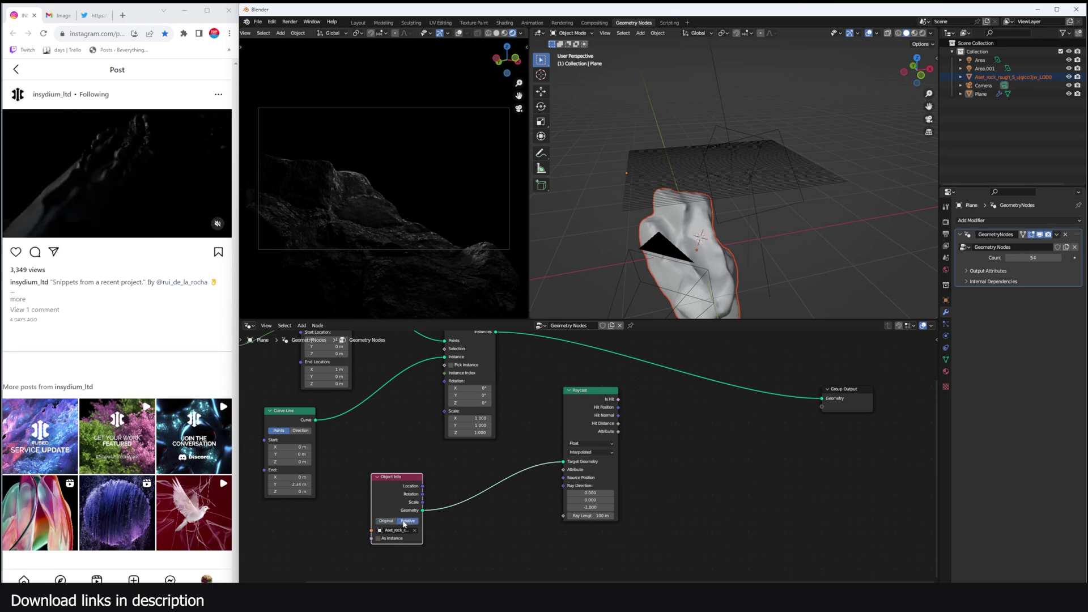
pyautogui.moveTo(661, 399); pyautogui.dragTo(653, 414, button='middle')
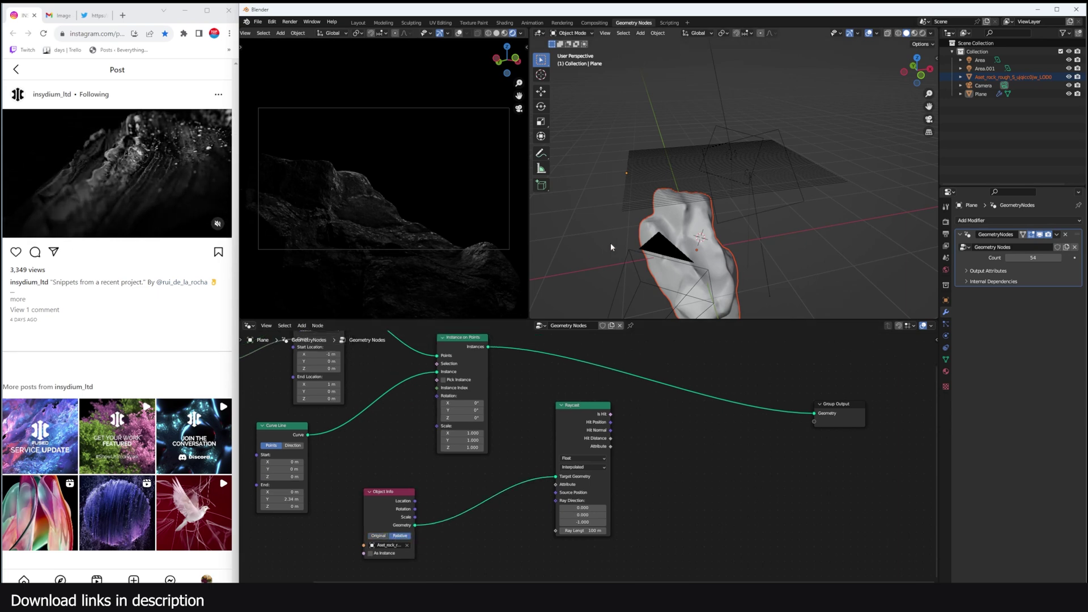
pyautogui.moveTo(755, 228); pyautogui.dragTo(757, 226, button='middle')
pyautogui.moveTo(636, 392); pyautogui.dragTo(674, 391, button='middle')
pyautogui.moveTo(620, 406)
pyautogui.mouseDown()
pyautogui.moveTo(545, 444)
pyautogui.moveTo(627, 409)
pyautogui.moveTo(601, 409)
pyautogui.mouseUp()
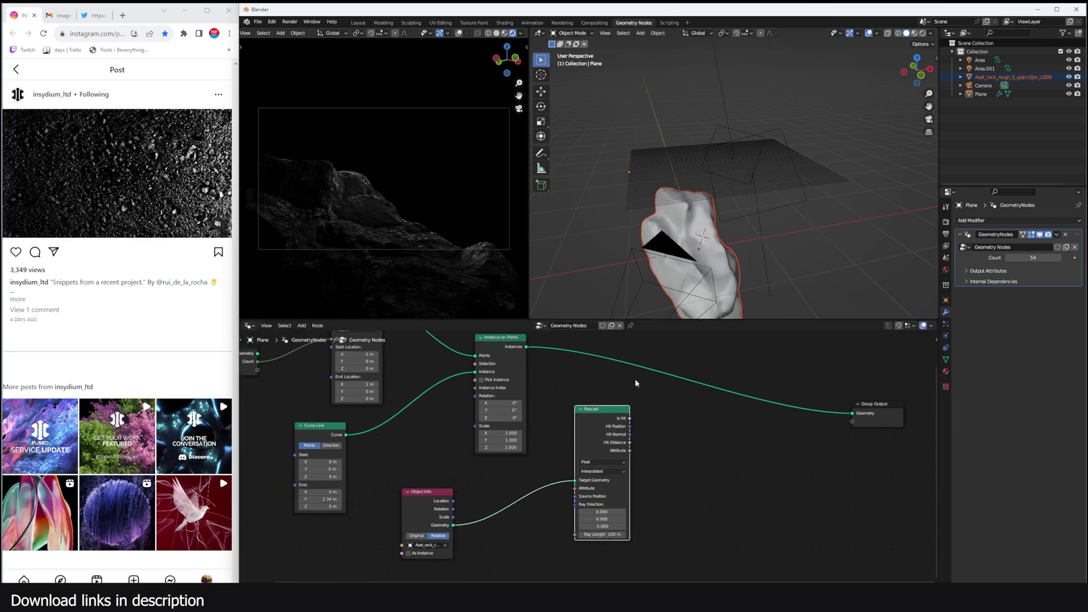
# Insert a Set Position node before the Group Output and drive its Position with the Raycast's Hit Position.
pyautogui.moveTo(635, 379); pyautogui.dragTo(625, 383, button='middle')
pyautogui.hotkey('shift', 'a')
pyautogui.click(671, 363)
pyautogui.write('set')
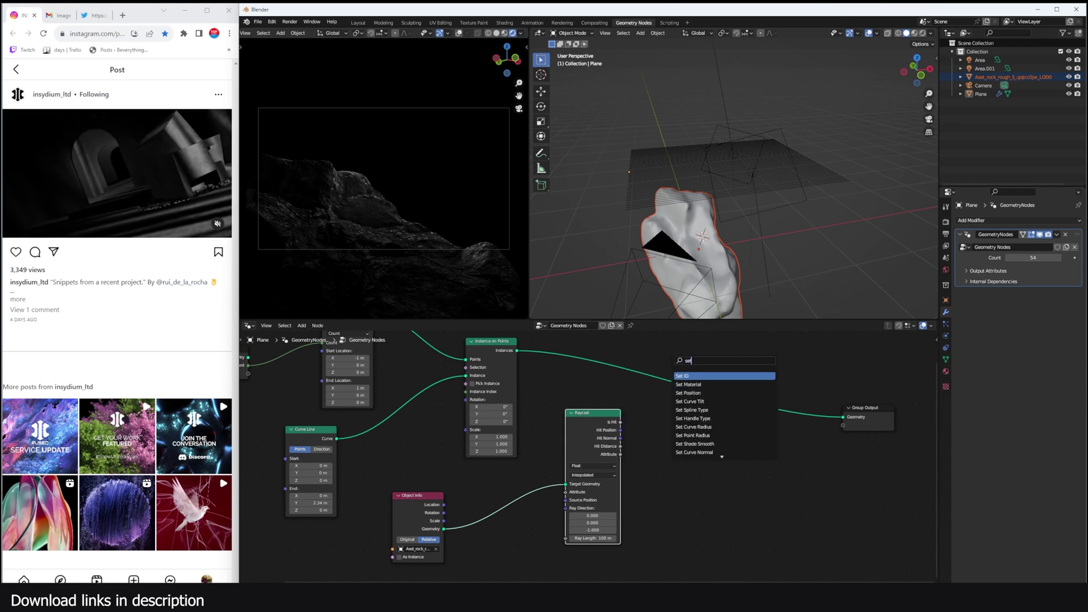
pyautogui.click(730, 394)
pyautogui.click(768, 391)
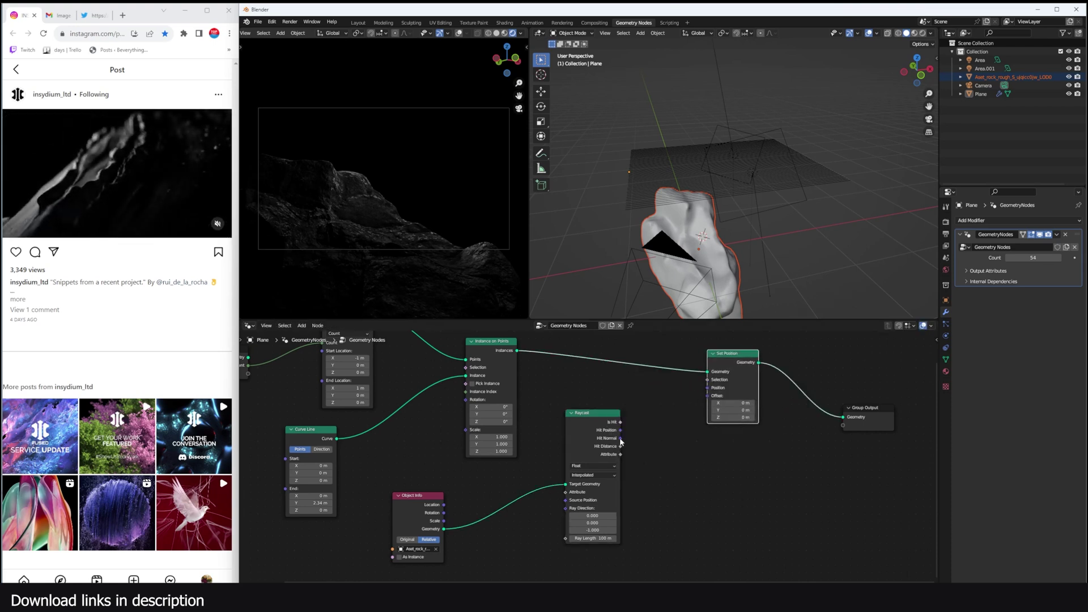
pyautogui.moveTo(708, 400); pyautogui.dragTo(708, 389)
# Reselect the Plane and insert a Realize Instances node between Instance on Points and Set Position.
pyautogui.moveTo(637, 290); pyautogui.dragTo(692, 164, button='middle')
pyautogui.click(691, 164)
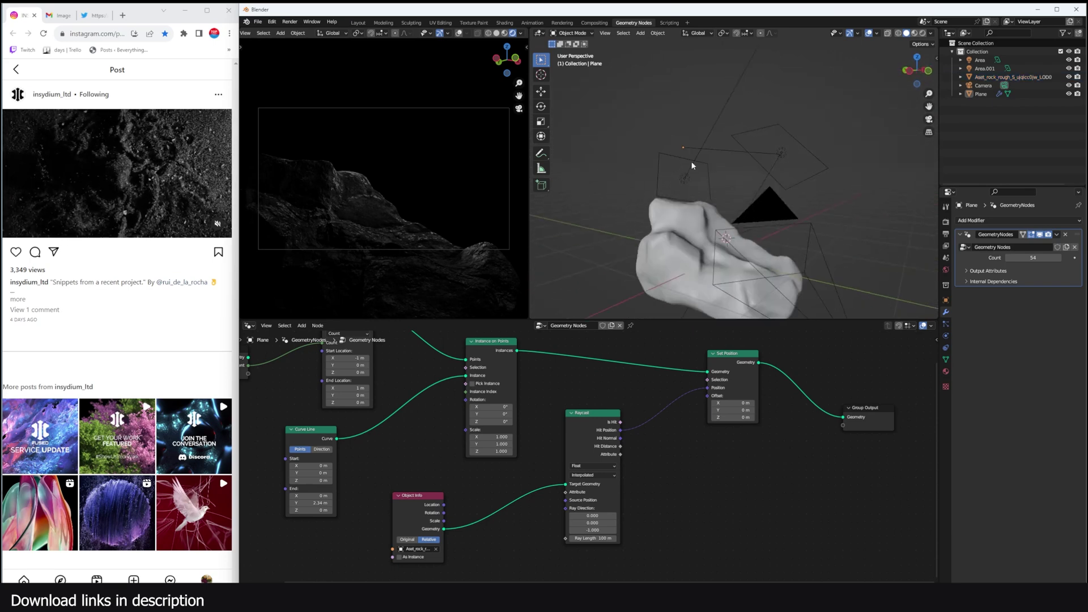
pyautogui.click(722, 149)
pyautogui.moveTo(479, 343); pyautogui.dragTo(551, 369, button='middle')
pyautogui.moveTo(551, 368); pyautogui.dragTo(504, 347)
pyautogui.hotkey('shift', 'a')
pyautogui.click(627, 367)
pyautogui.write('r')
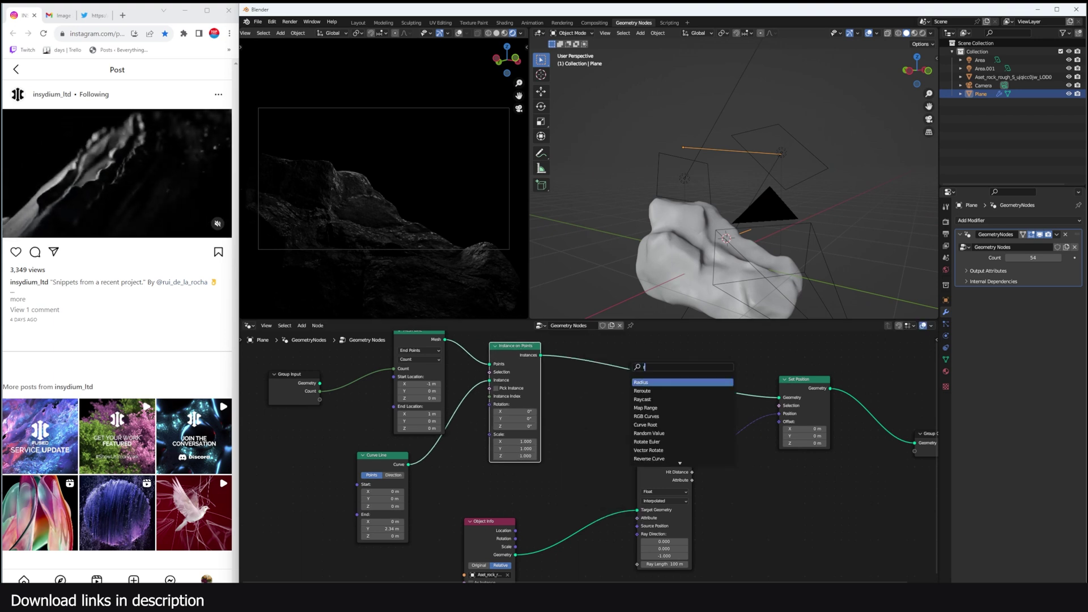
pyautogui.click(661, 382)
pyautogui.click(687, 382)
pyautogui.moveTo(719, 183)
pyautogui.mouseDown(button='middle')
pyautogui.moveTo(777, 107)
pyautogui.moveTo(729, 177)
pyautogui.mouseUp(button='middle')
pyautogui.press('z')
pyautogui.press('z')
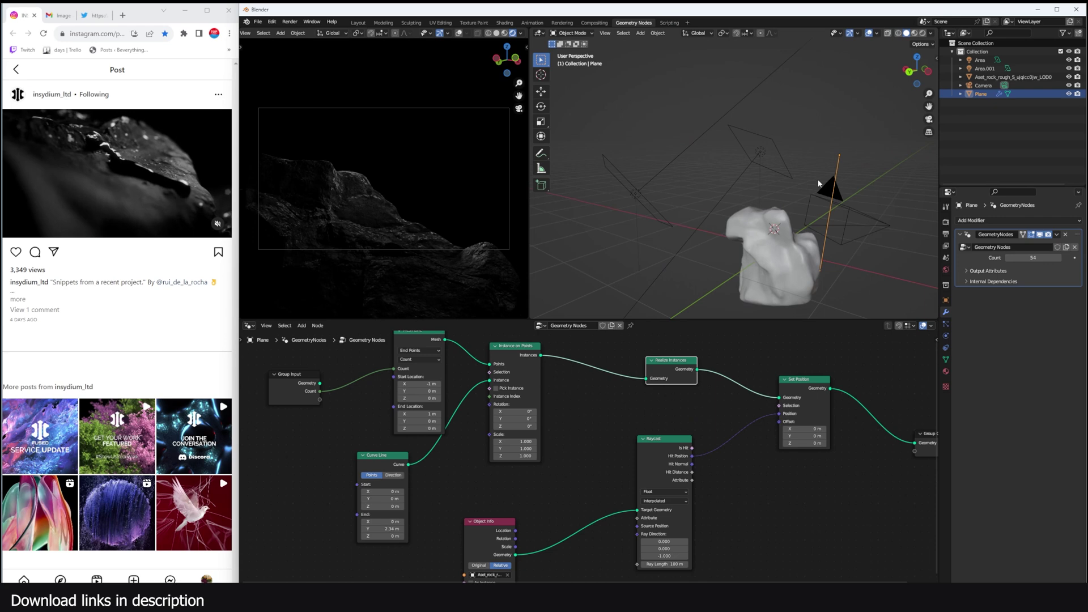
# Insert a Resample Curve node between the Curve Line and Instance on Points, and set its Count to 17.
pyautogui.moveTo(818, 182); pyautogui.dragTo(776, 190, button='middle')
pyautogui.moveTo(429, 354); pyautogui.dragTo(488, 373, button='middle')
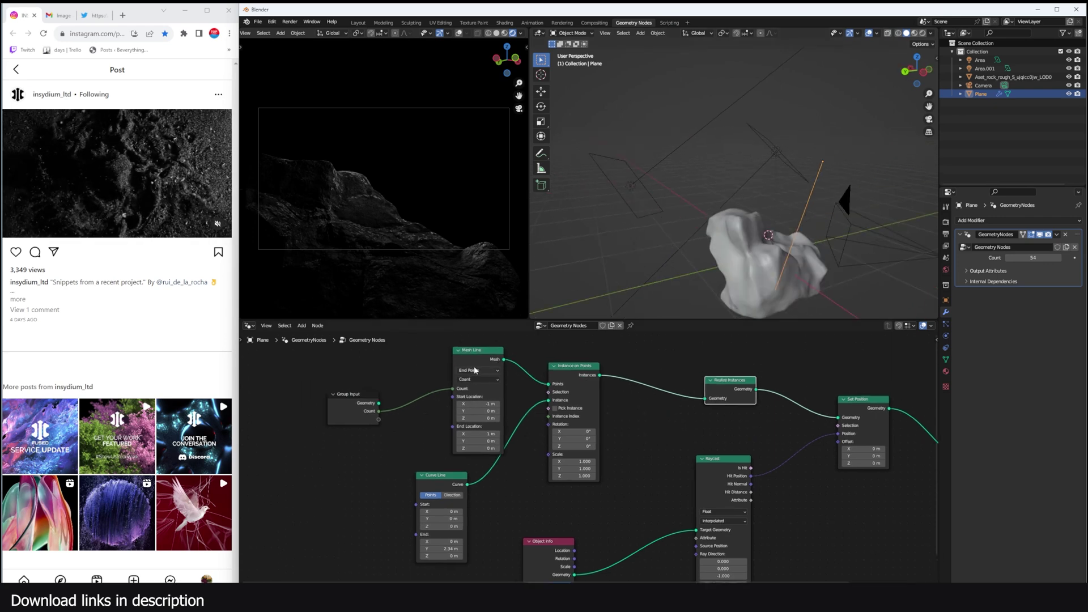
pyautogui.moveTo(482, 486); pyautogui.dragTo(531, 466, button='middle')
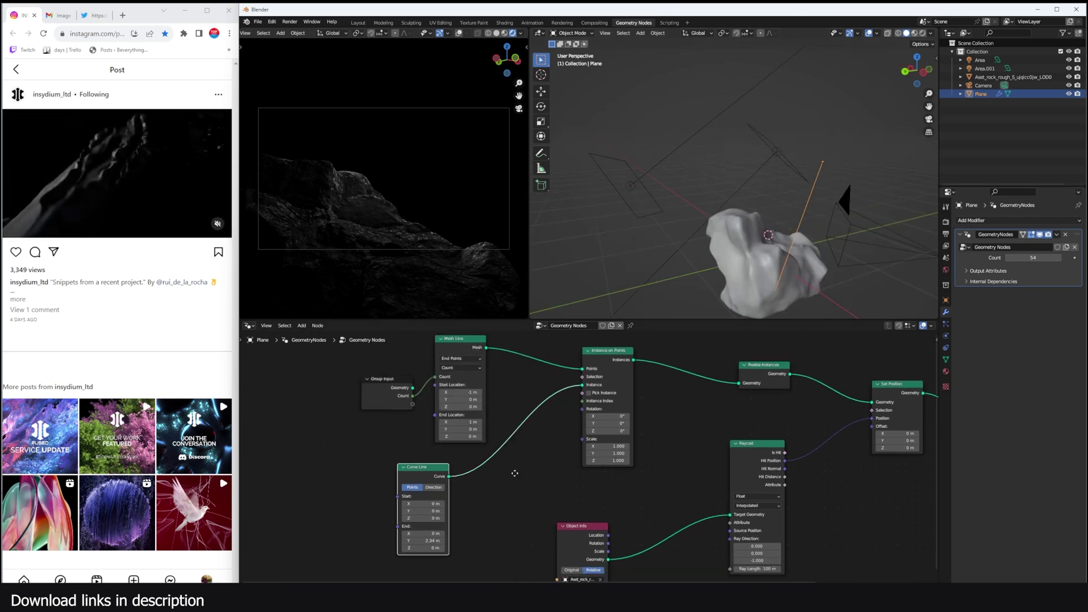
pyautogui.hotkey('shift', 'a')
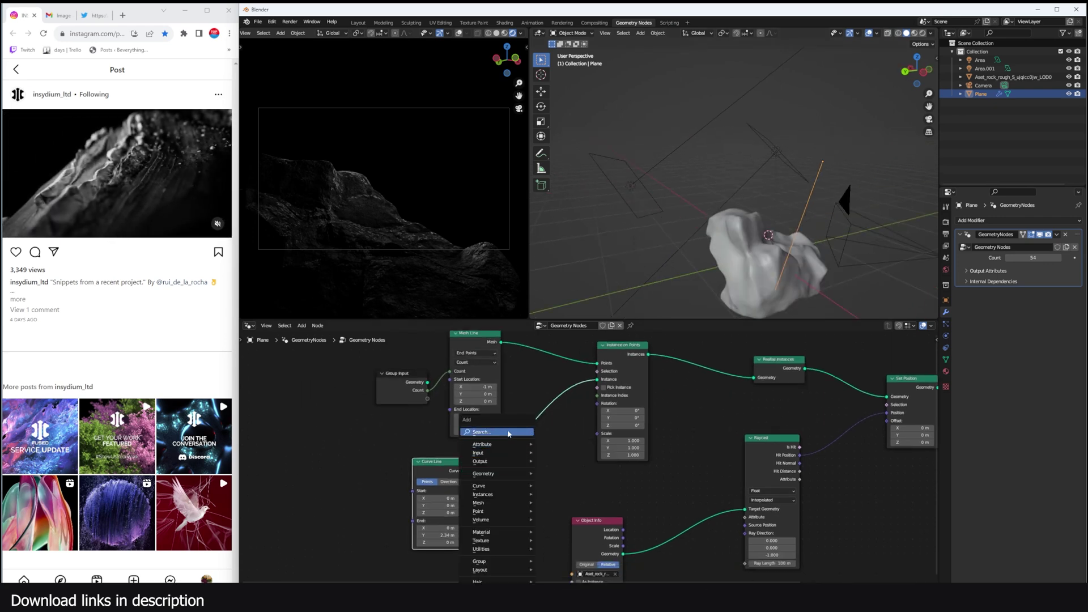
pyautogui.click(512, 432)
pyautogui.write('re')
pyautogui.click(531, 479)
pyautogui.click(543, 462)
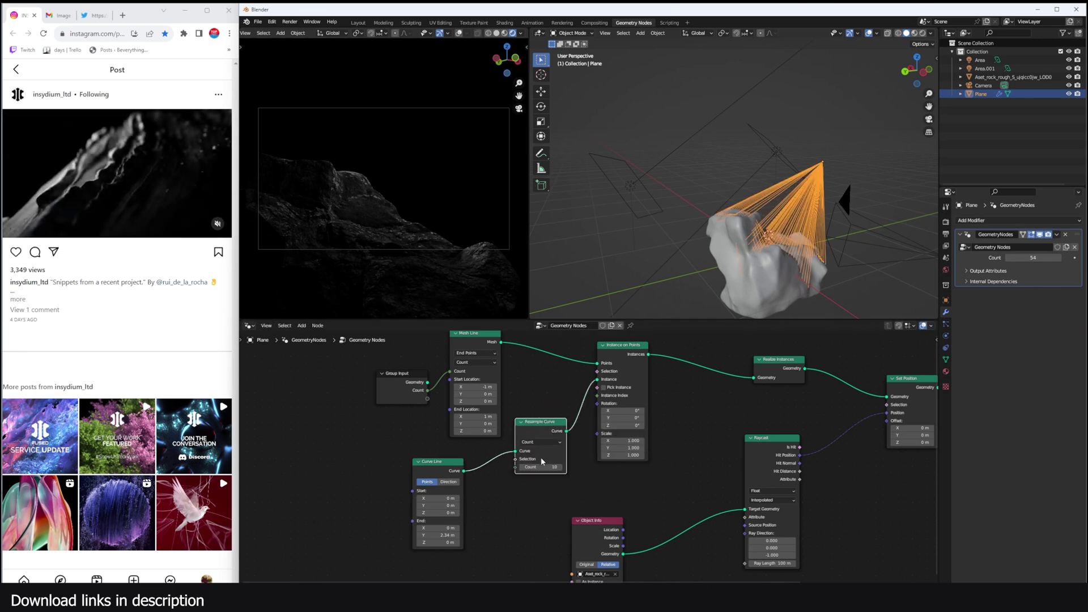
pyautogui.moveTo(549, 465); pyautogui.dragTo(566, 464)
# Move the Hit Position link from Set Position's Position to its Offset and shift the Raycast node away to make room.
pyautogui.moveTo(567, 464); pyautogui.dragTo(445, 450, button='middle')
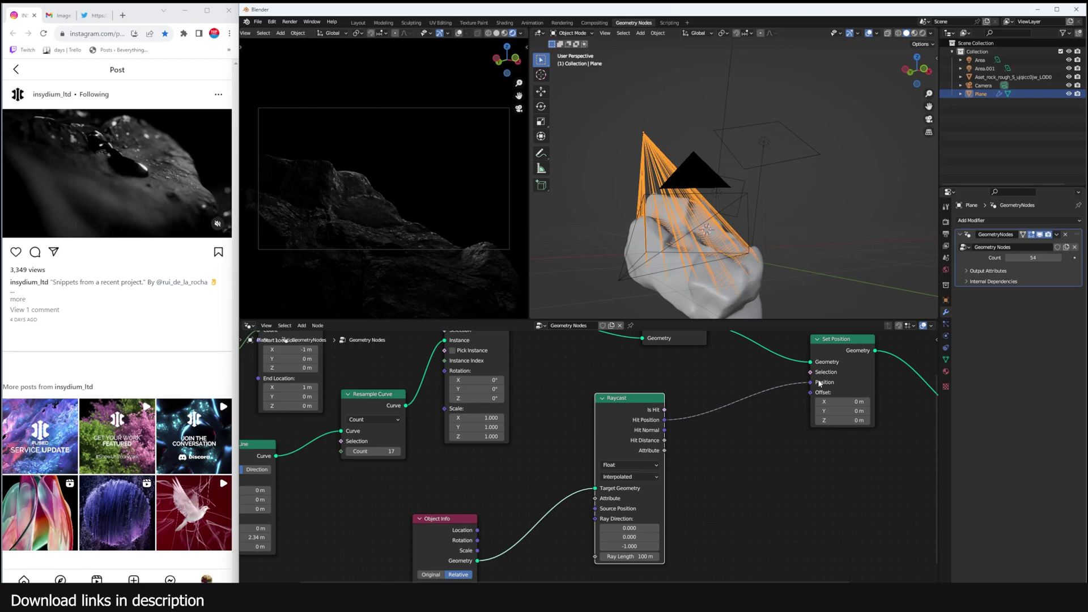
pyautogui.moveTo(805, 399); pyautogui.dragTo(812, 392)
pyautogui.moveTo(794, 309); pyautogui.dragTo(654, 241, button='middle')
pyautogui.moveTo(742, 167); pyautogui.dragTo(746, 206, button='middle')
pyautogui.moveTo(642, 418); pyautogui.dragTo(568, 453)
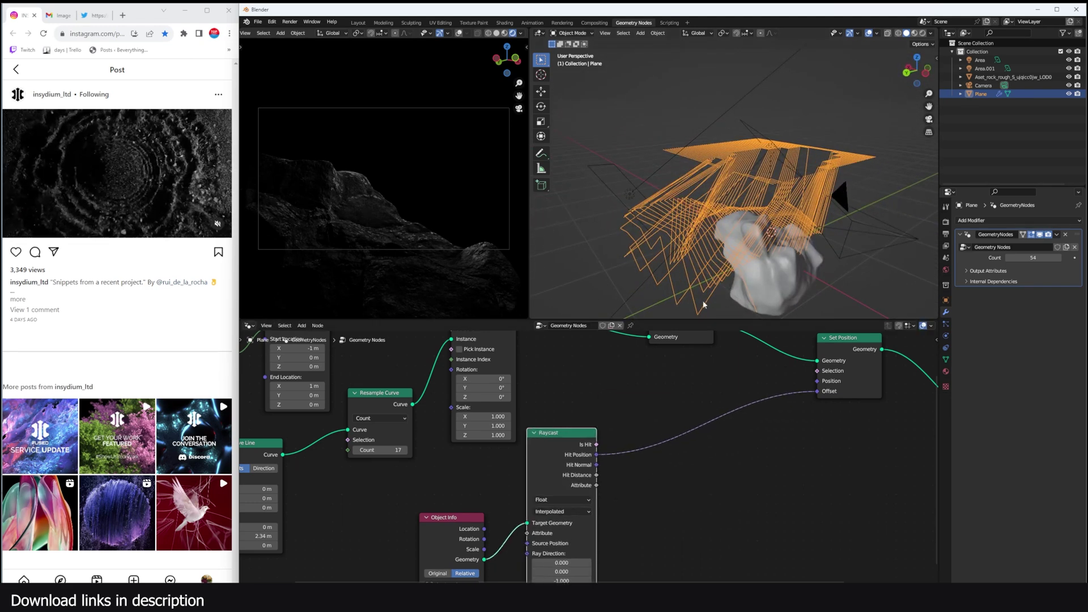
pyautogui.moveTo(789, 197); pyautogui.dragTo(781, 235, button='middle')
# Insert a Separate XYZ node on the link from the Raycast's Hit Position to Set Position.
pyautogui.moveTo(699, 436); pyautogui.dragTo(759, 405, button='middle')
pyautogui.hotkey('shift', 'a')
pyautogui.click(759, 405)
pyautogui.write('x')
pyautogui.click(784, 437)
pyautogui.click(717, 422)
# Insert a Combine XYZ node before Set Position's Offset and pass only the separated Z component into its Z.
pyautogui.hotkey('shift', 'a')
pyautogui.click(797, 400)
pyautogui.write('x')
pyautogui.click(818, 421)
pyautogui.click(829, 395)
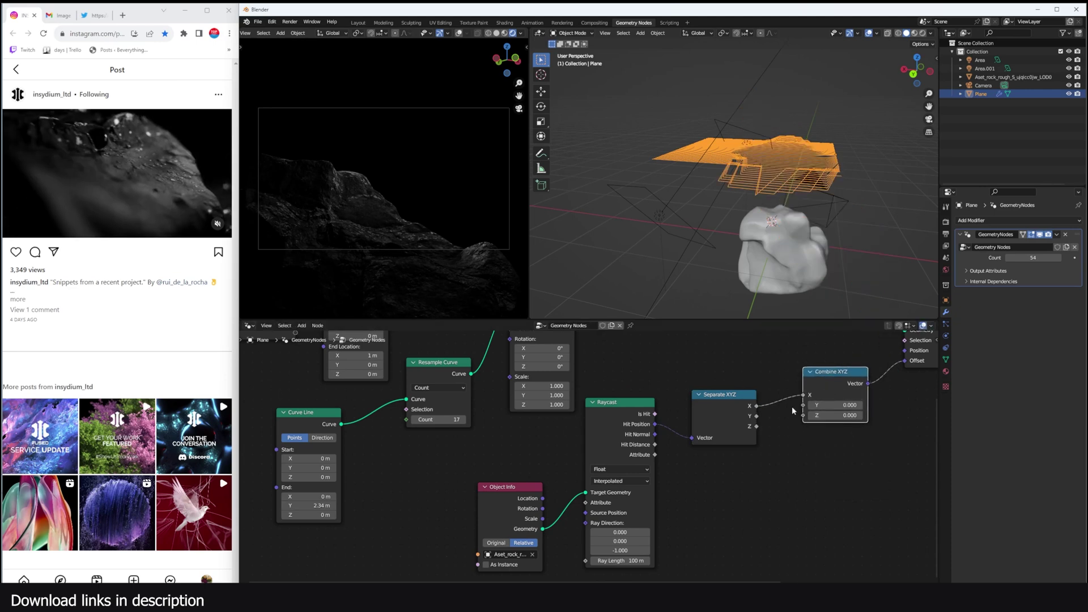
pyautogui.moveTo(794, 406); pyautogui.dragTo(762, 409, button='middle')
pyautogui.moveTo(725, 411); pyautogui.dragTo(771, 420)
pyautogui.moveTo(743, 296); pyautogui.dragTo(816, 149, button='middle')
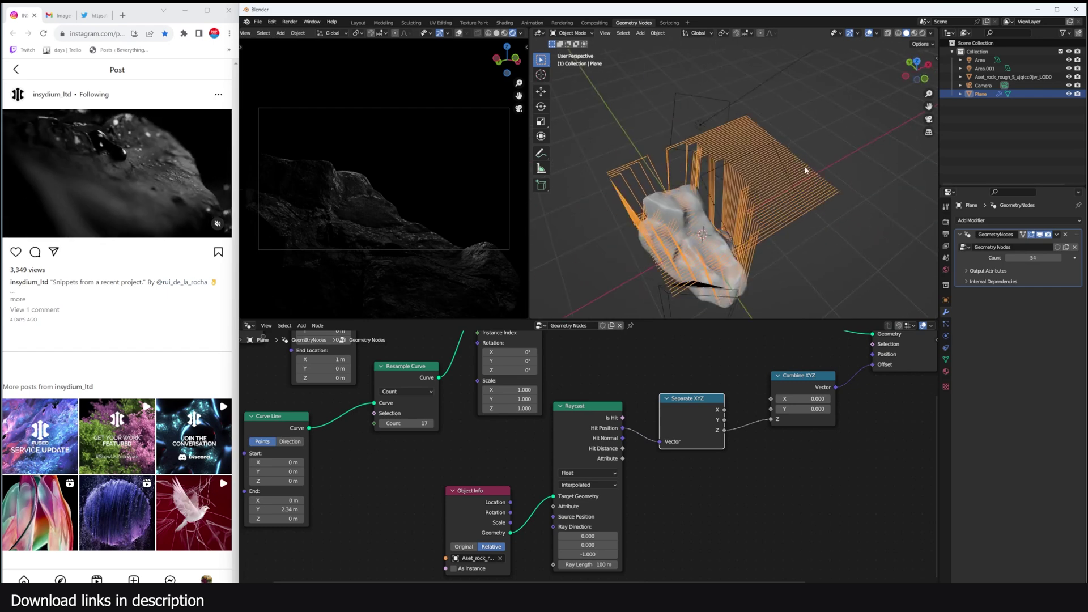
# Insert a Delete Geometry node between Set Position and the Group Output.
pyautogui.scroll(-5, 827, 399)
pyautogui.moveTo(827, 400); pyautogui.dragTo(780, 449, button='middle')
pyautogui.moveTo(766, 411); pyautogui.dragTo(738, 392)
pyautogui.moveTo(738, 393); pyautogui.dragTo(733, 391)
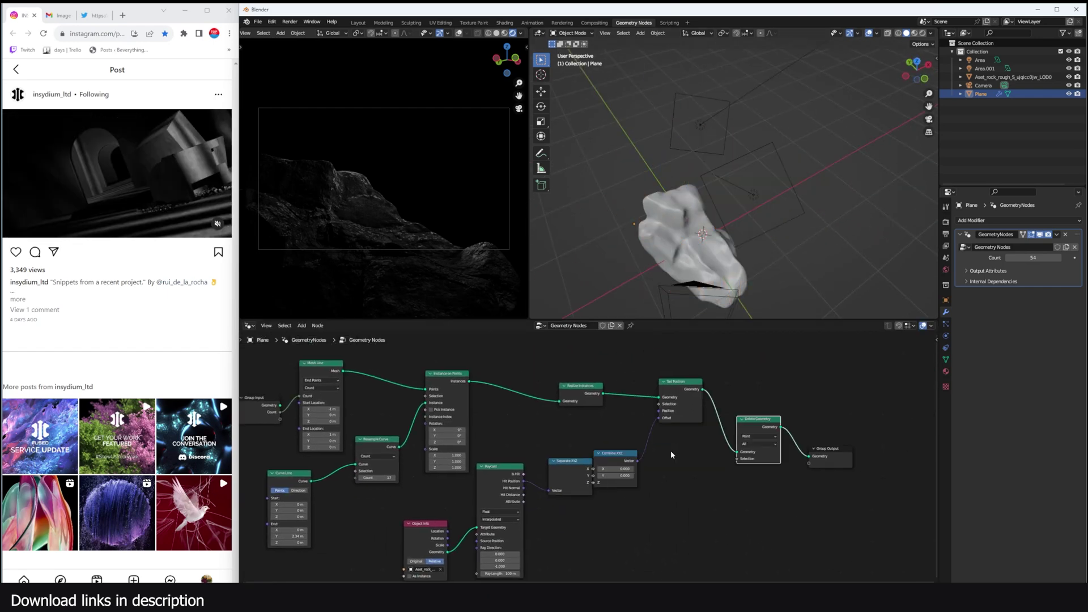
# Connect the Raycast's Is Hit output to the Delete Geometry node's Selection.
pyautogui.moveTo(671, 450); pyautogui.dragTo(664, 424, button='middle')
pyautogui.scroll(3, 682, 395)
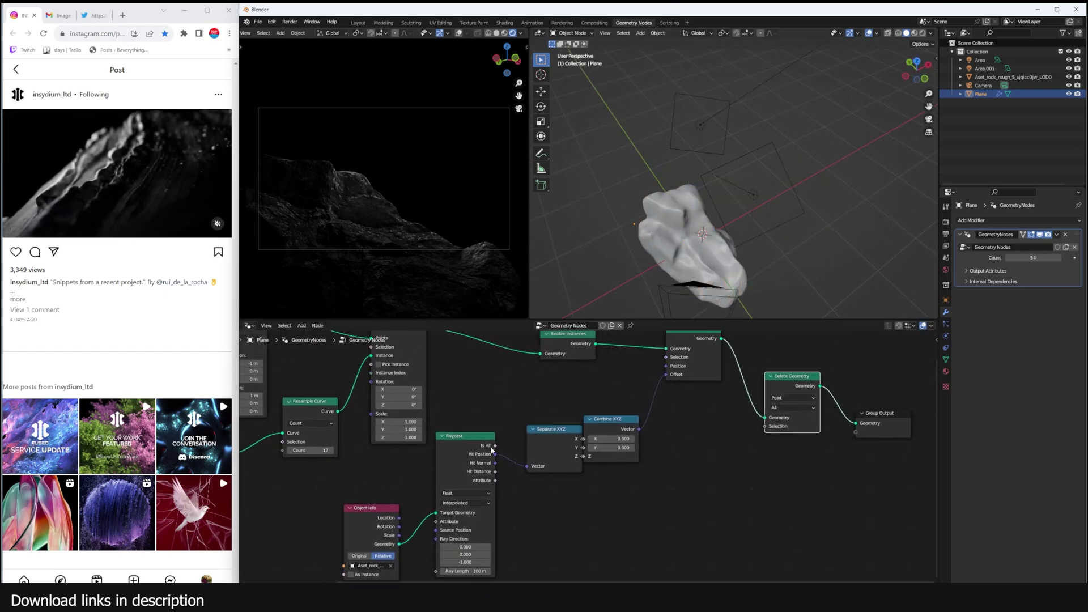
pyautogui.scroll(1, 461, 458)
pyautogui.moveTo(470, 443); pyautogui.dragTo(811, 418)
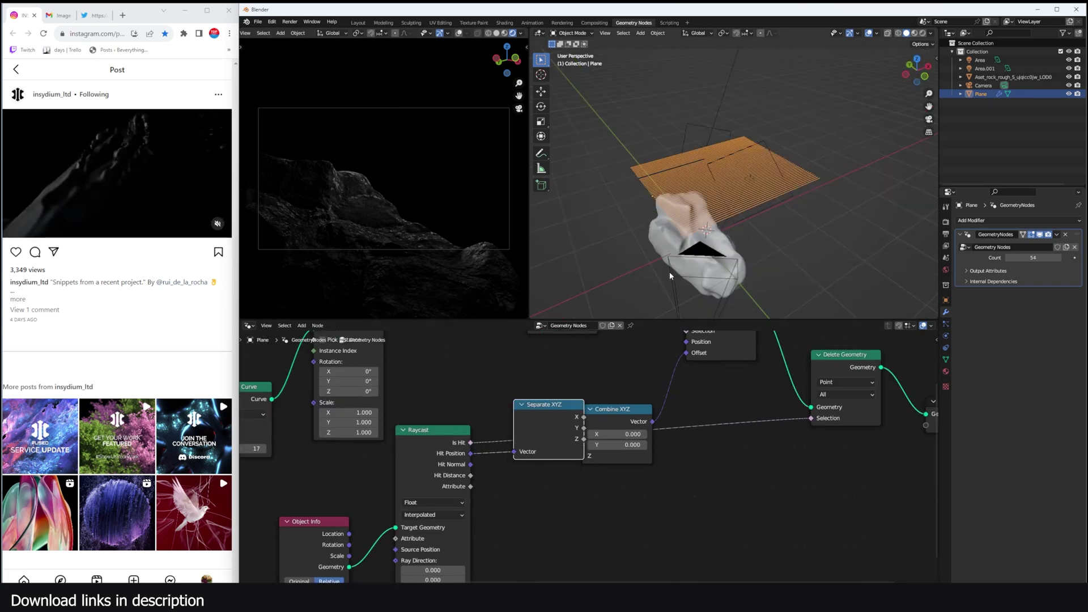
pyautogui.moveTo(669, 271)
pyautogui.mouseDown(button='middle')
pyautogui.moveTo(542, 220)
pyautogui.moveTo(676, 267)
pyautogui.mouseUp(button='middle')
pyautogui.scroll(-4, 757, 403)
pyautogui.moveTo(755, 410); pyautogui.dragTo(749, 444, button='middle')
pyautogui.scroll(2, 748, 444)
# Insert a Boolean Math node between Is Hit and the Delete Geometry Selection, and set it to Not.
pyautogui.moveTo(615, 462); pyautogui.dragTo(607, 447, button='middle')
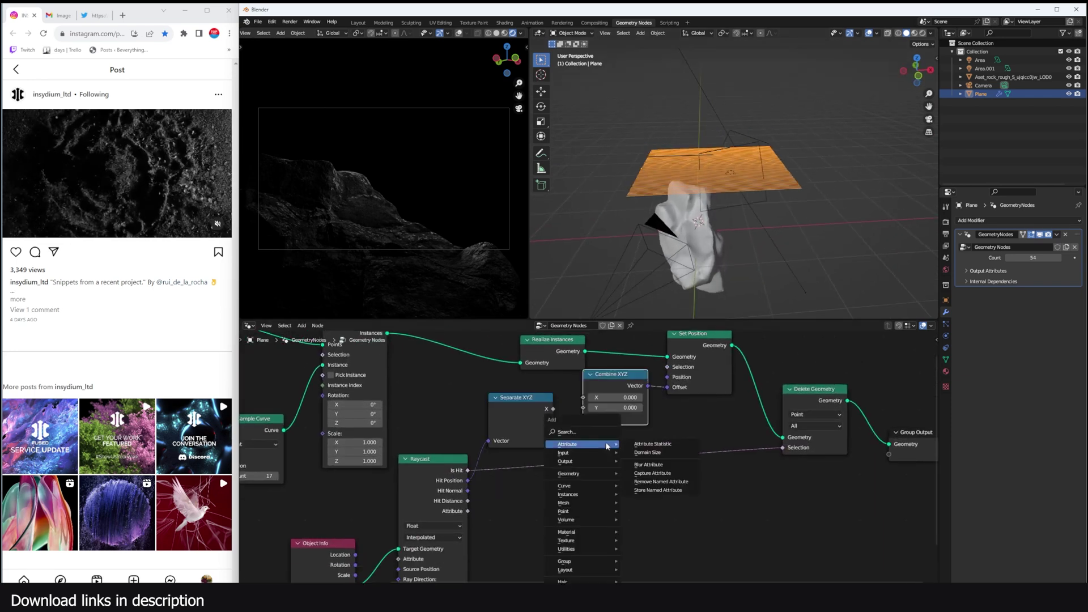
pyautogui.click(600, 433)
pyautogui.click(613, 453)
pyautogui.click(703, 495)
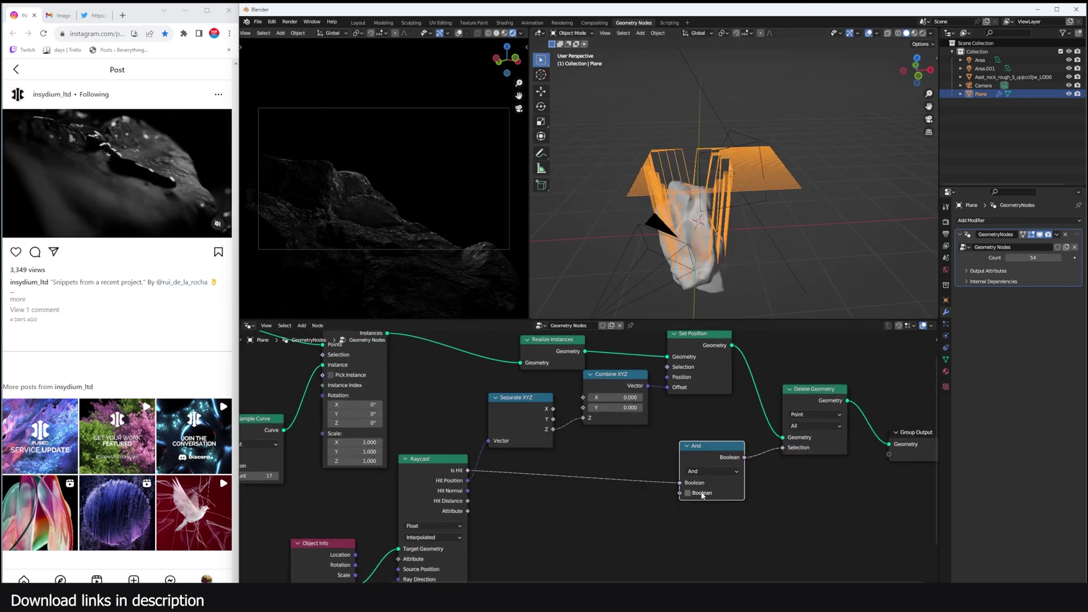
pyautogui.click(716, 472)
pyautogui.click(728, 441)
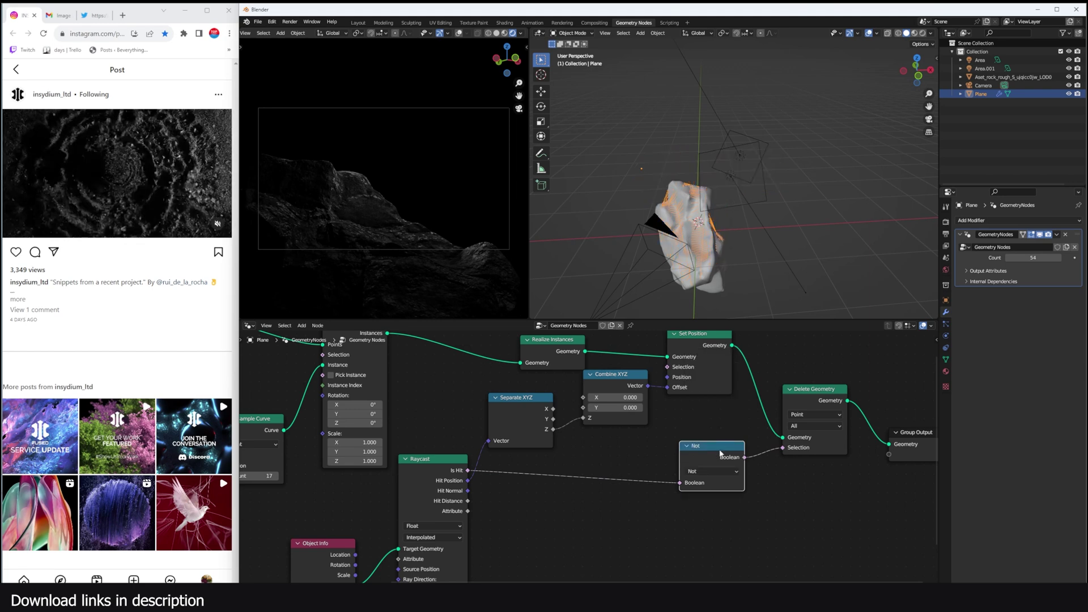
pyautogui.moveTo(731, 256); pyautogui.dragTo(659, 226, button='middle')
pyautogui.scroll(4, 666, 221)
pyautogui.scroll(3, 729, 216)
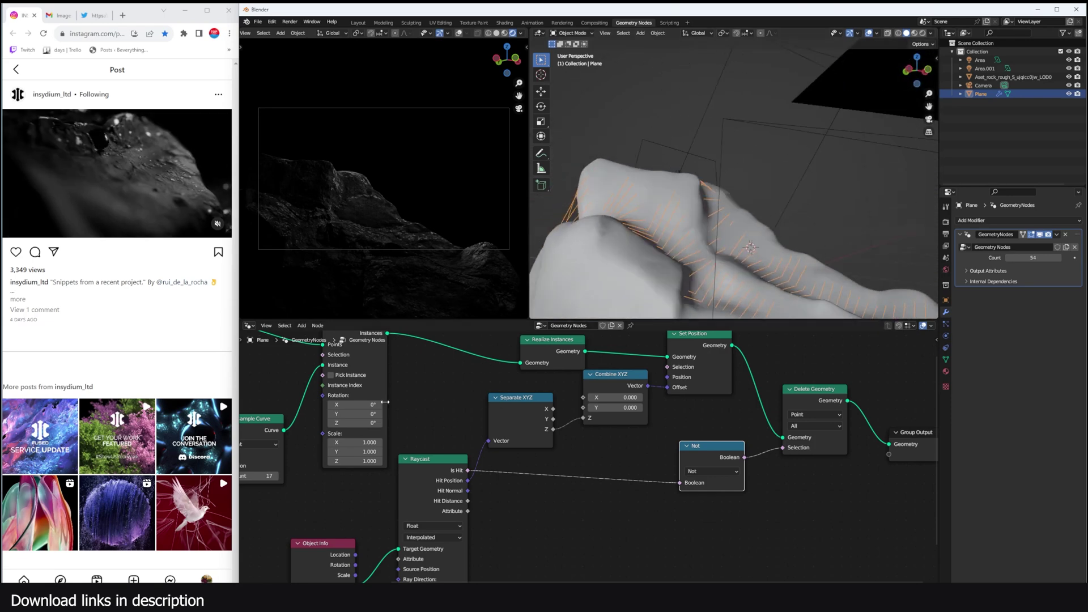
# Raise the Resample Curve's Count to 380 for denser projected lines.
pyautogui.scroll(-4, 386, 402)
pyautogui.moveTo(386, 402); pyautogui.dragTo(542, 414, button='middle')
pyautogui.scroll(4, 448, 461)
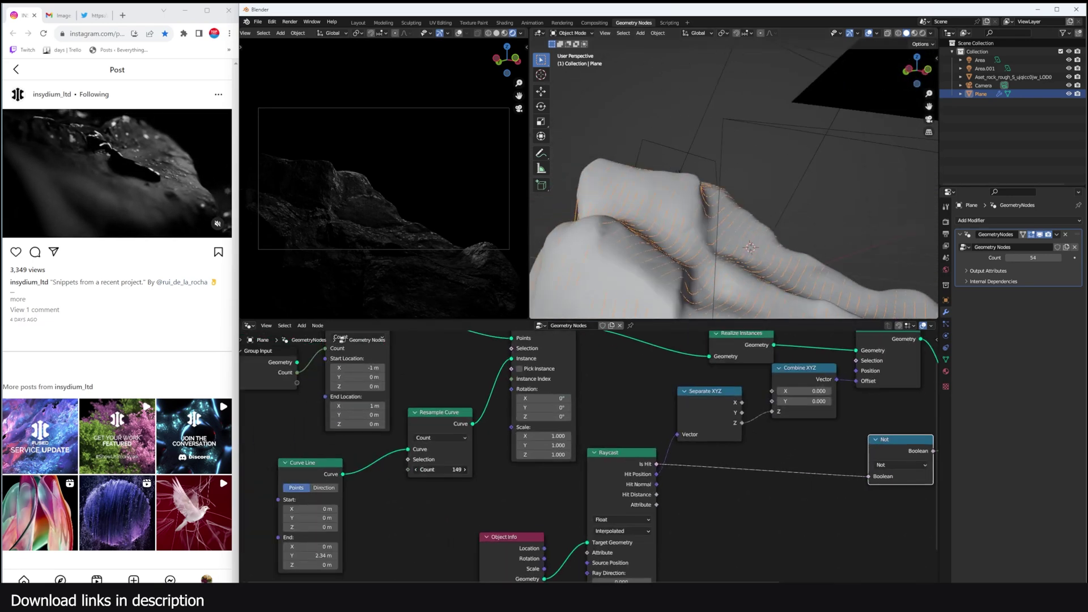
pyautogui.moveTo(610, 275); pyautogui.dragTo(629, 237, button='middle')
pyautogui.moveTo(694, 258); pyautogui.dragTo(714, 247, button='middle')
# Try moving the line plane along X and the rock freely to test the projection, cancelling both moves.
pyautogui.press('g')
pyautogui.press('x')
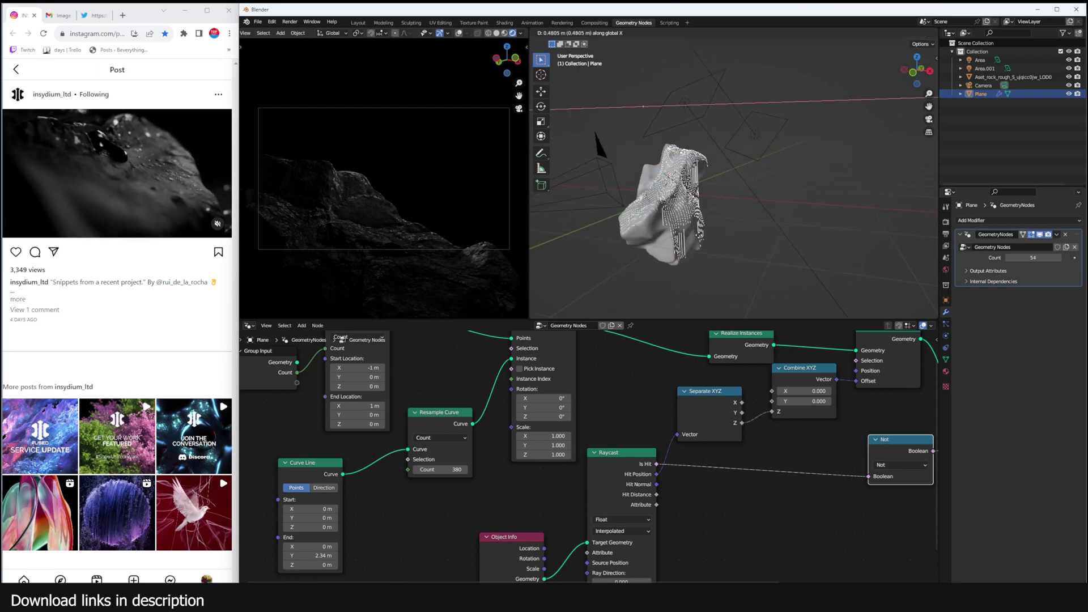
pyautogui.rightClick(646, 231)
pyautogui.click(646, 232)
pyautogui.press('g')
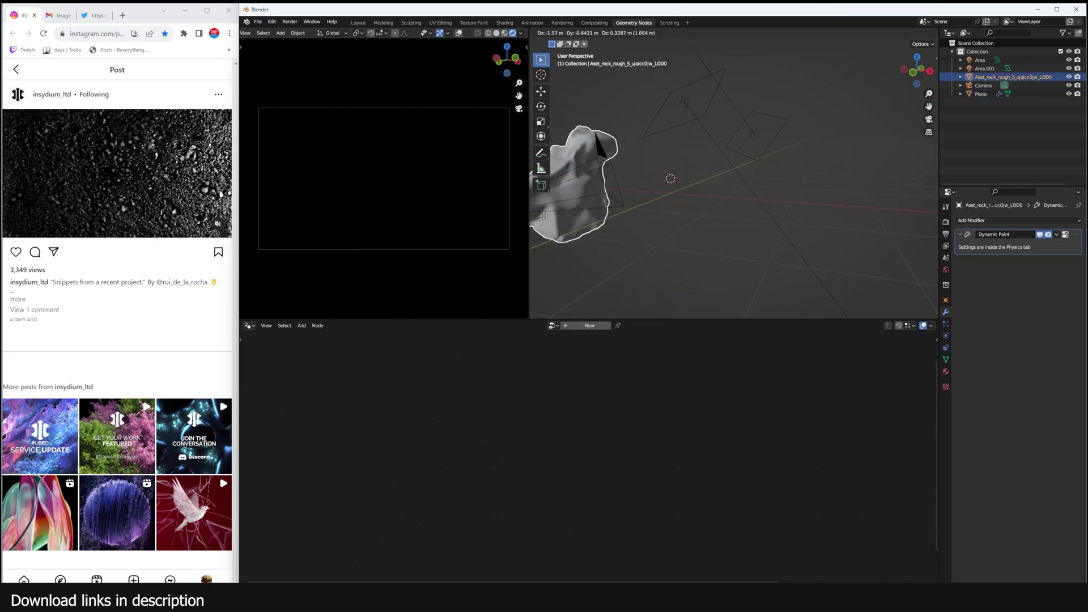
pyautogui.rightClick(727, 241)
pyautogui.click(690, 210)
# Mute the Delete Geometry node and try moving the rock under the full projected grid.
pyautogui.moveTo(774, 397); pyautogui.dragTo(696, 415, button='middle')
pyautogui.moveTo(814, 399); pyautogui.dragTo(709, 405, button='middle')
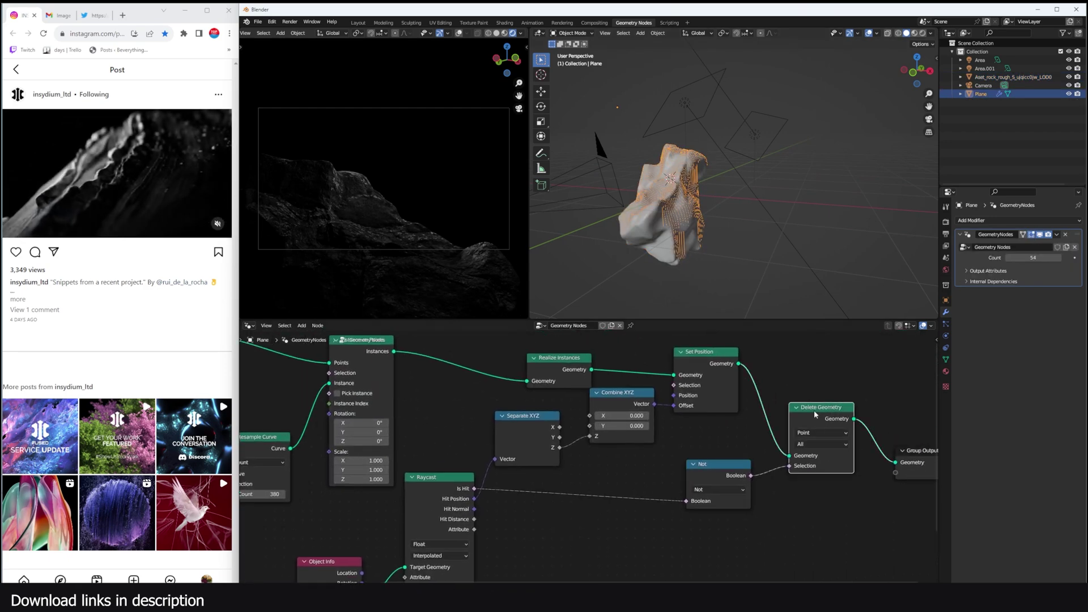
pyautogui.press('m')
pyautogui.click(659, 245)
pyautogui.press('g')
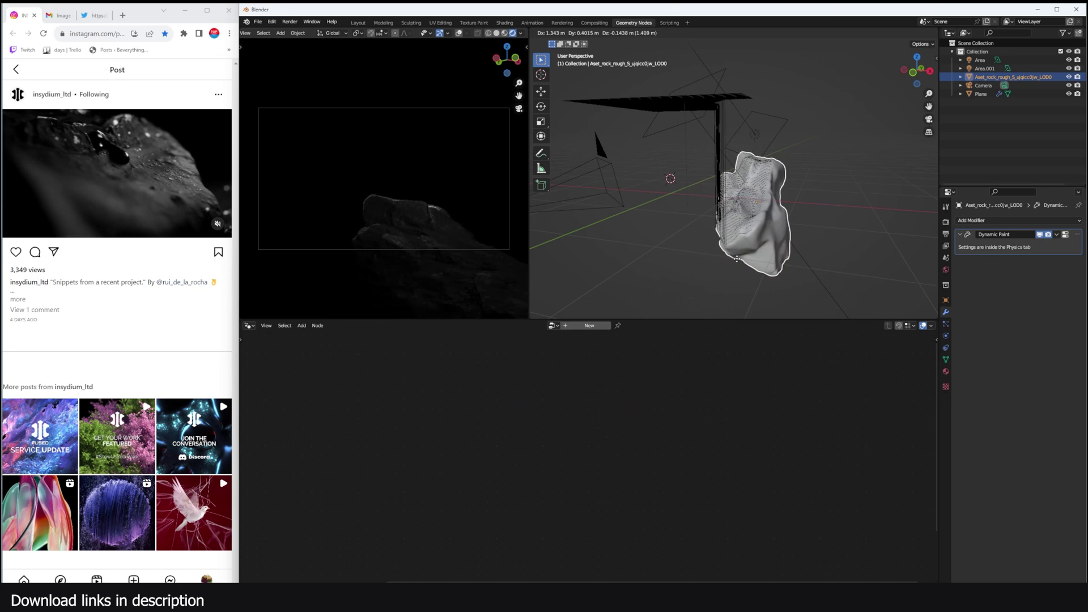
pyautogui.click(634, 247)
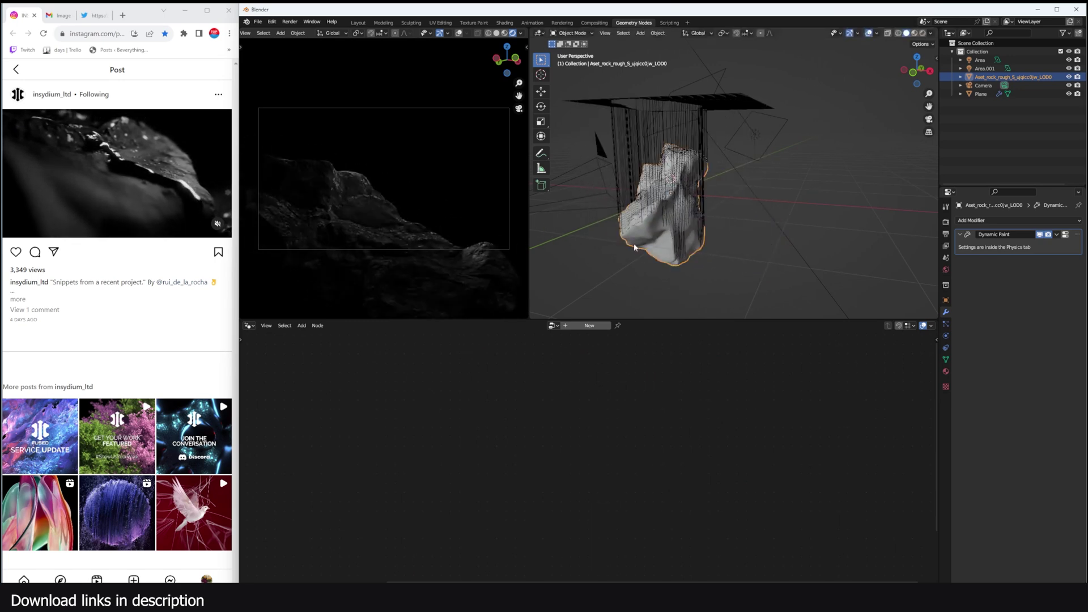
# Reselect the Plane and unmute the Delete Geometry node.
pyautogui.click(691, 151)
pyautogui.moveTo(820, 503); pyautogui.dragTo(766, 496, button='middle')
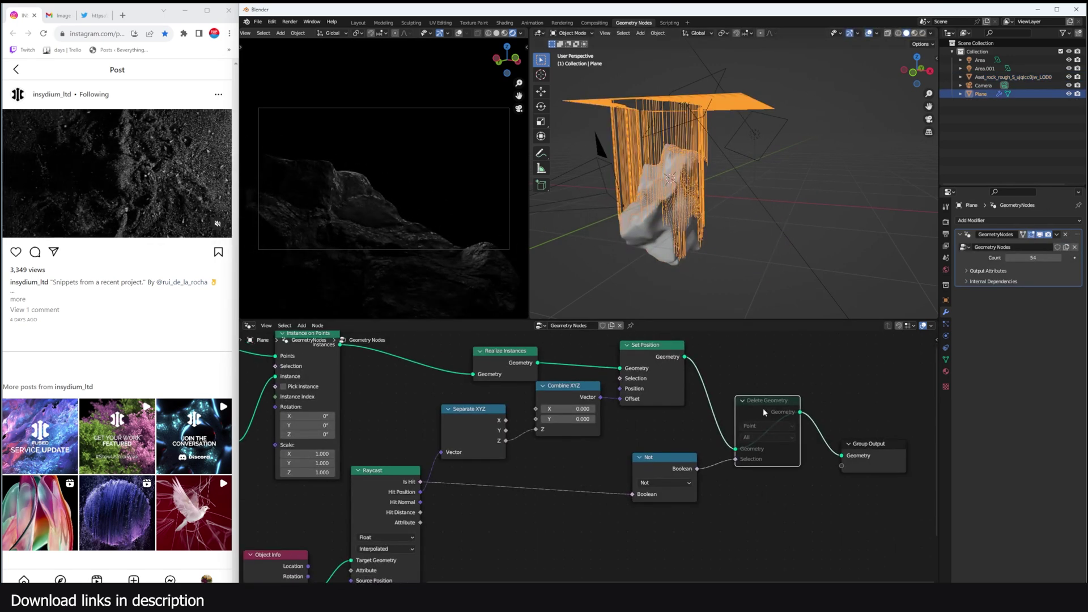
pyautogui.press('m')
pyautogui.scroll(4, 667, 252)
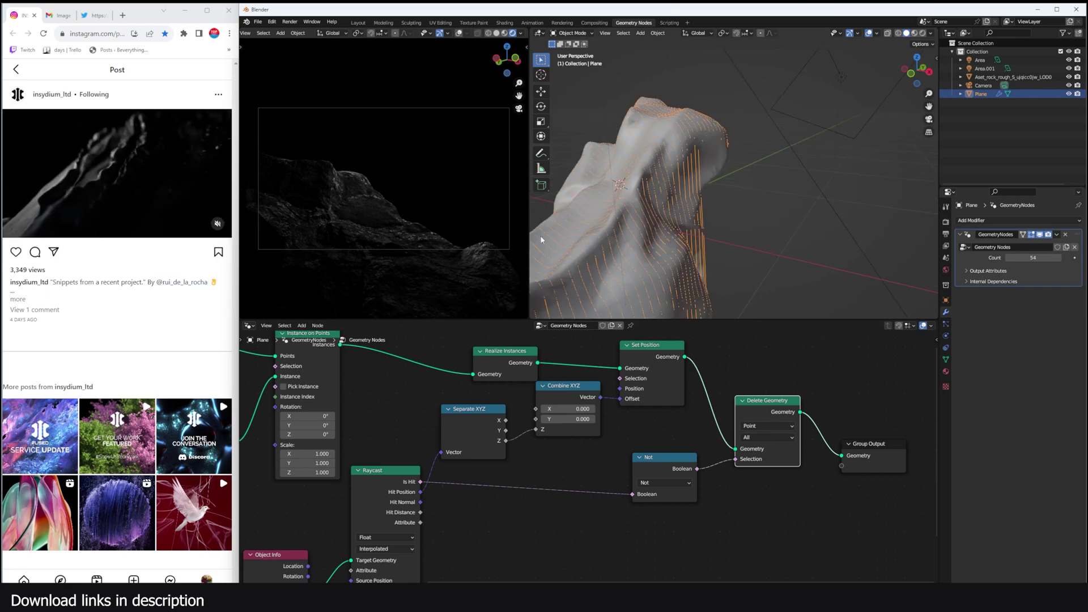
# Move the Group Output node farther away and insert a Curve to Mesh node after Delete Geometry.
pyautogui.scroll(-3, 778, 473)
pyautogui.moveTo(779, 473); pyautogui.dragTo(437, 467, button='middle')
pyautogui.moveTo(513, 444); pyautogui.dragTo(763, 411)
pyautogui.scroll(-3, 694, 207)
pyautogui.moveTo(693, 208); pyautogui.dragTo(729, 210, button='middle')
pyautogui.moveTo(638, 440); pyautogui.dragTo(748, 396, button='middle')
pyautogui.scroll(1, 749, 396)
pyautogui.scroll(1, 748, 400)
pyautogui.hotkey('shift', 'a')
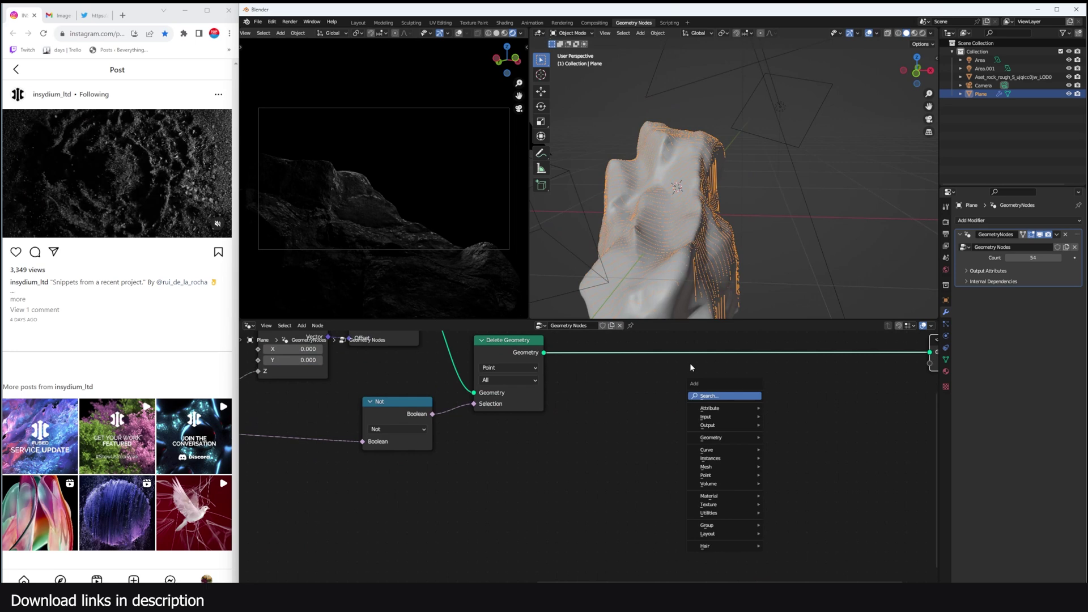
pyautogui.click(737, 393)
pyautogui.write('curve to')
pyautogui.press('Return')
pyautogui.click(795, 395)
# Add a Curve Circle node and connect it to the Profile Curve of the Curve to Mesh node.
pyautogui.hotkey('shift', 'a')
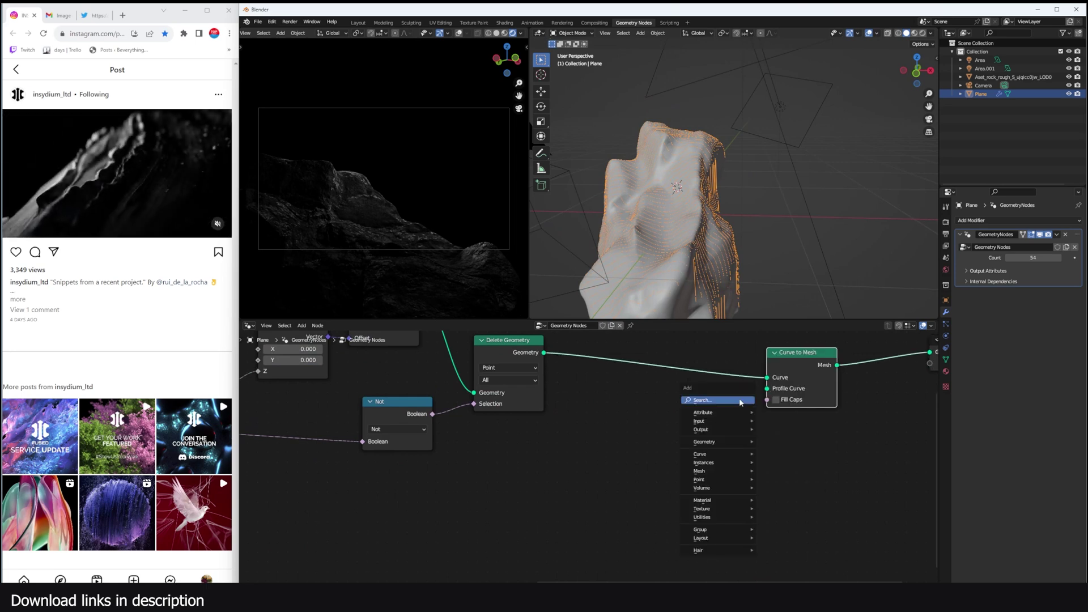
pyautogui.click(742, 401)
pyautogui.write('cir')
pyautogui.press('Down')
pyautogui.press('Return')
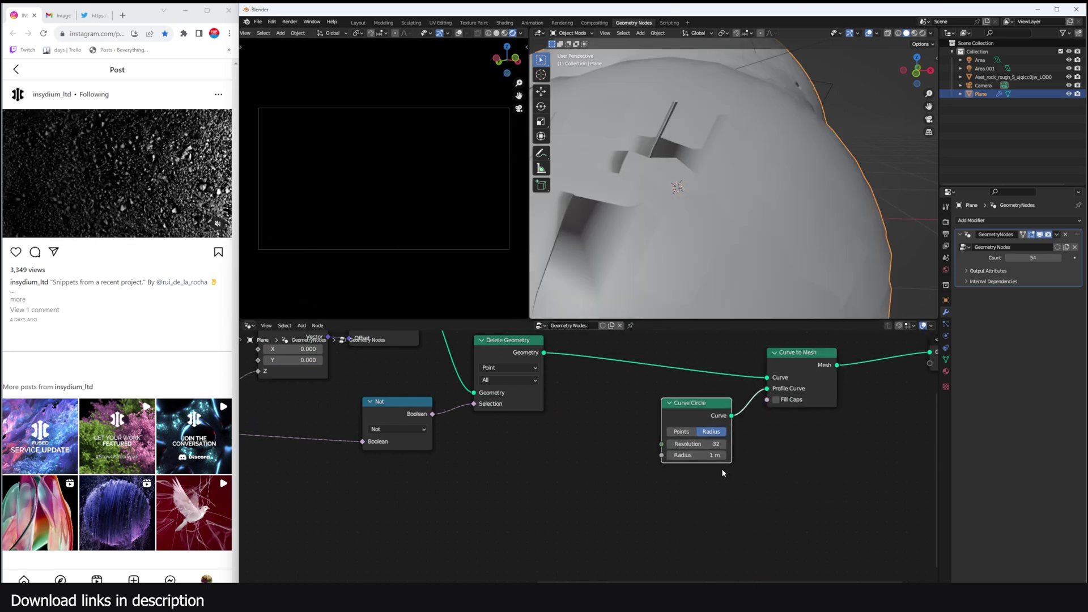
# Set the Curve Circle's radius to 0.01 m and its resolution to 8.
pyautogui.click(697, 456)
pyautogui.write('.01')
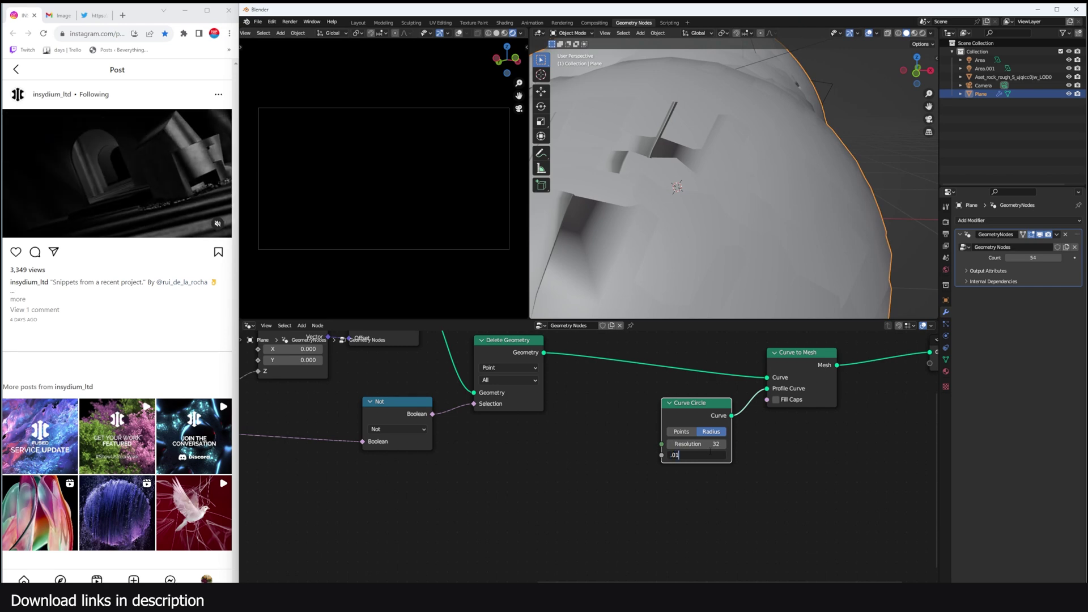
pyautogui.press('Return')
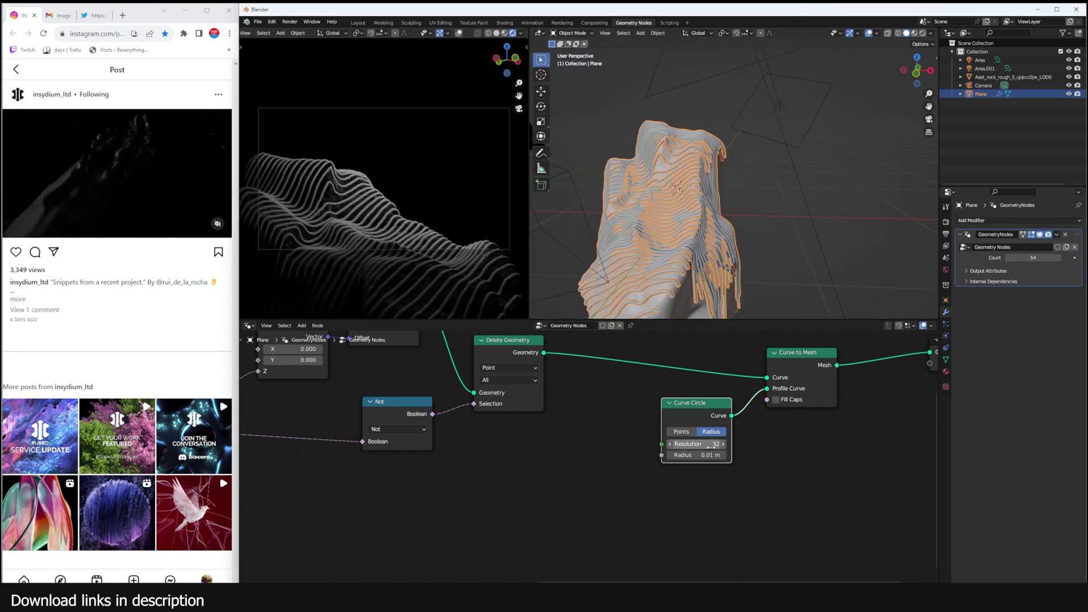
pyautogui.moveTo(697, 444); pyautogui.dragTo(674, 444)
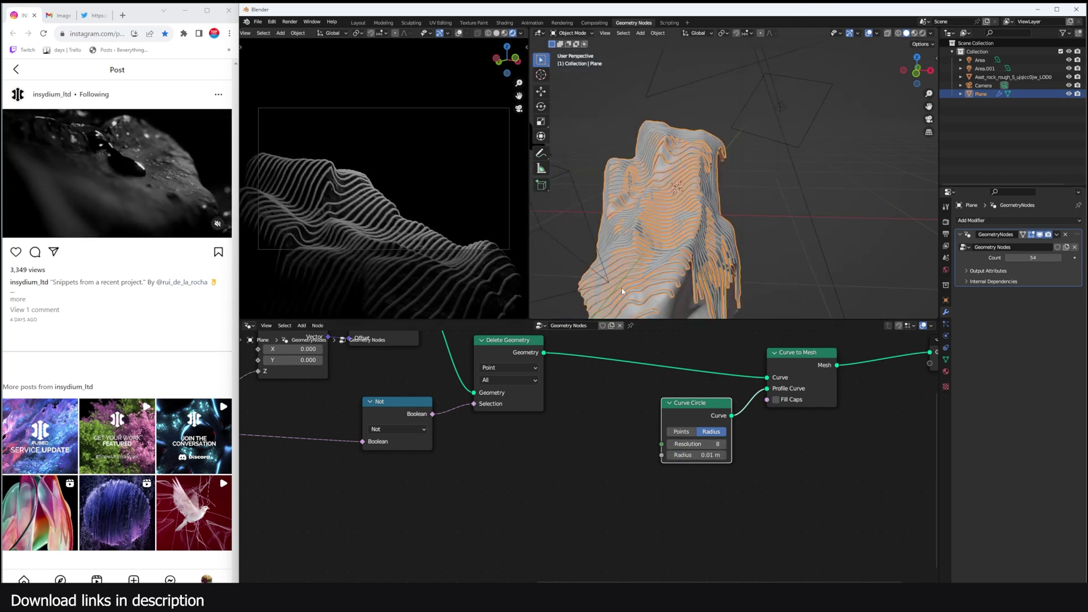
# Change the 3D viewport shading to colour the rock and the lines differently, and deselect the Plane.
pyautogui.moveTo(622, 291); pyautogui.dragTo(930, 280, button='middle')
pyautogui.moveTo(725, 232)
pyautogui.mouseDown(button='middle')
pyautogui.moveTo(758, 201)
pyautogui.moveTo(850, 199)
pyautogui.moveTo(779, 227)
pyautogui.mouseUp(button='middle')
pyautogui.press('z')
pyautogui.click(847, 193)
pyautogui.click(778, 203)
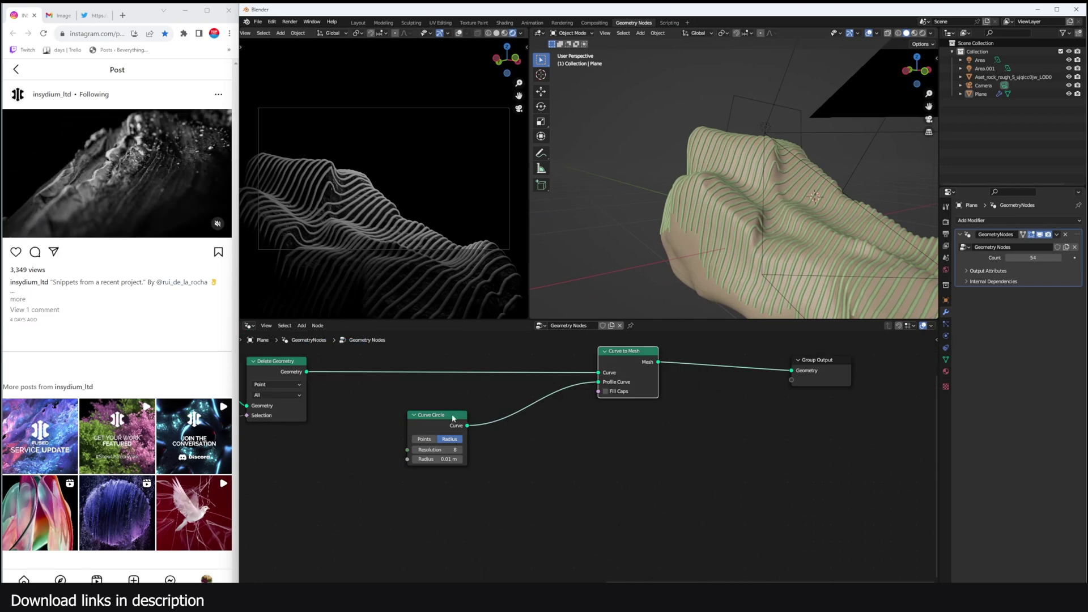
# Move the Curve Circle node beneath Curve to Mesh and insert a Set Curve Radius node of 1.5 m before Curve to Mesh.
pyautogui.moveTo(306, 372); pyautogui.dragTo(623, 426)
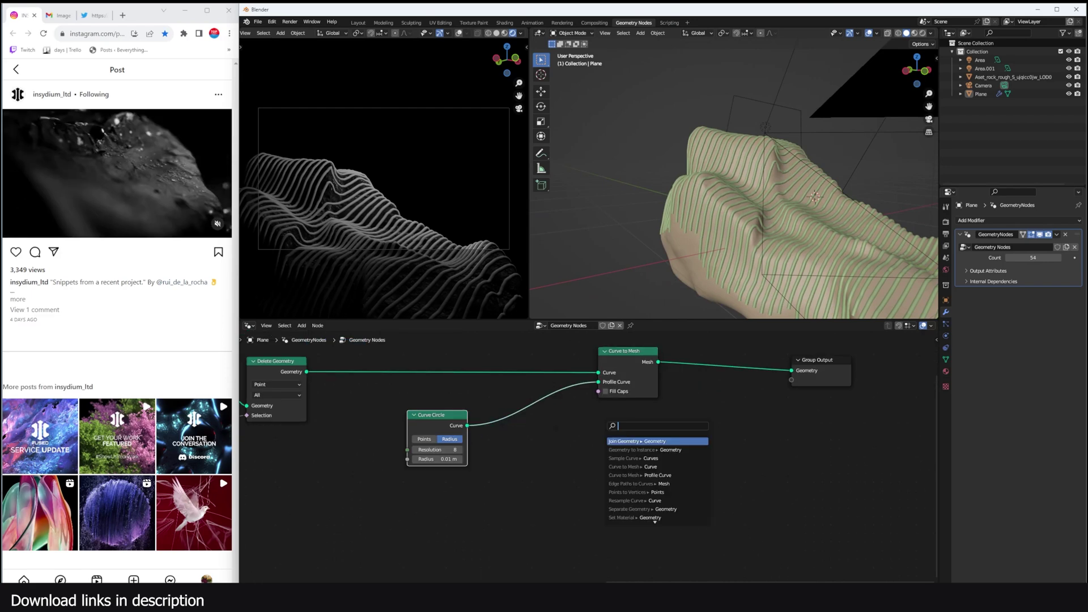
pyautogui.press('Escape')
pyautogui.moveTo(453, 418); pyautogui.dragTo(626, 421)
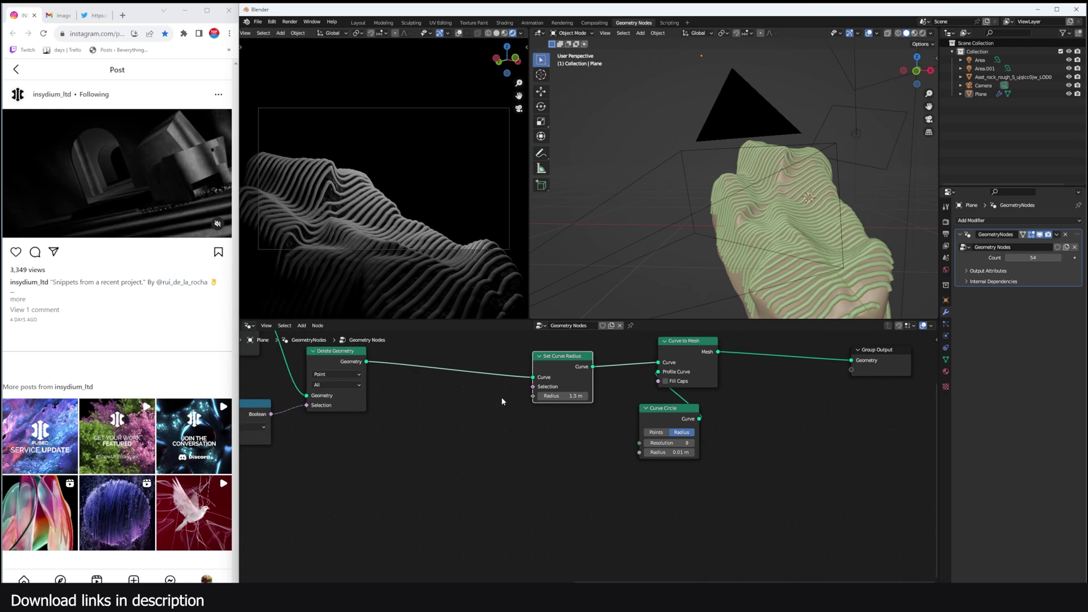
# Add a Spline Parameter node and connect its Factor to the Radius of Set Curve Radius.
pyautogui.moveTo(501, 401); pyautogui.dragTo(532, 388, button='middle')
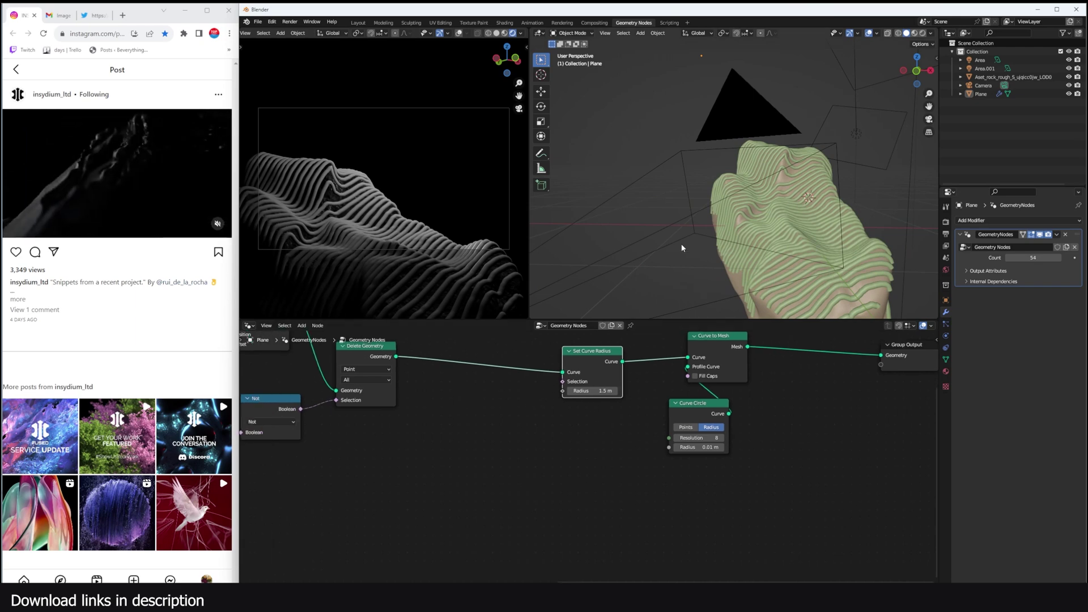
pyautogui.moveTo(692, 251); pyautogui.dragTo(582, 253, button='middle')
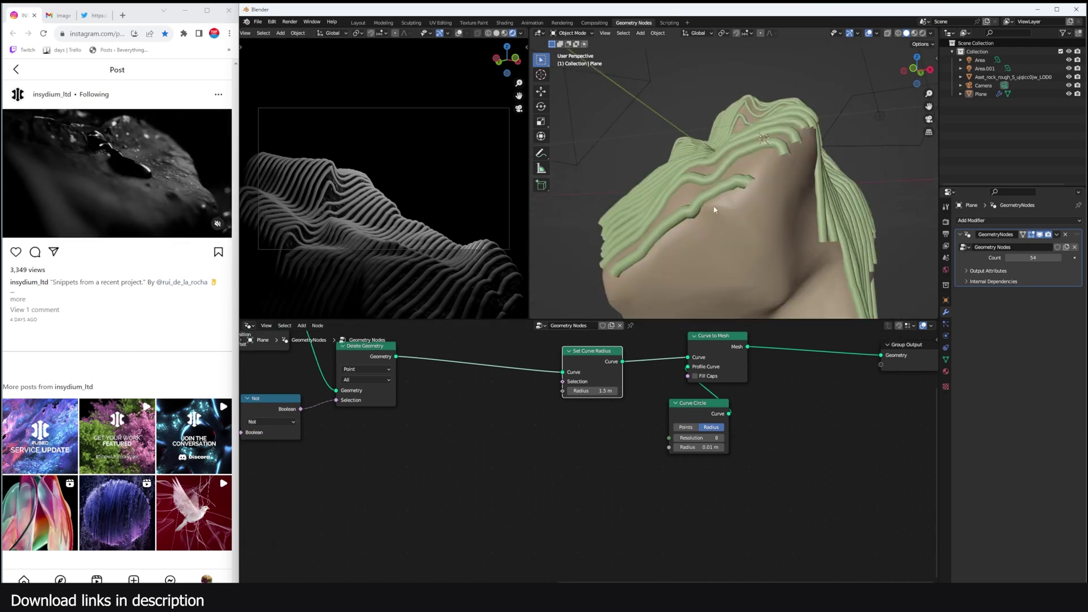
pyautogui.click(470, 419)
pyautogui.hotkey('shift', 'a')
pyautogui.click(470, 419)
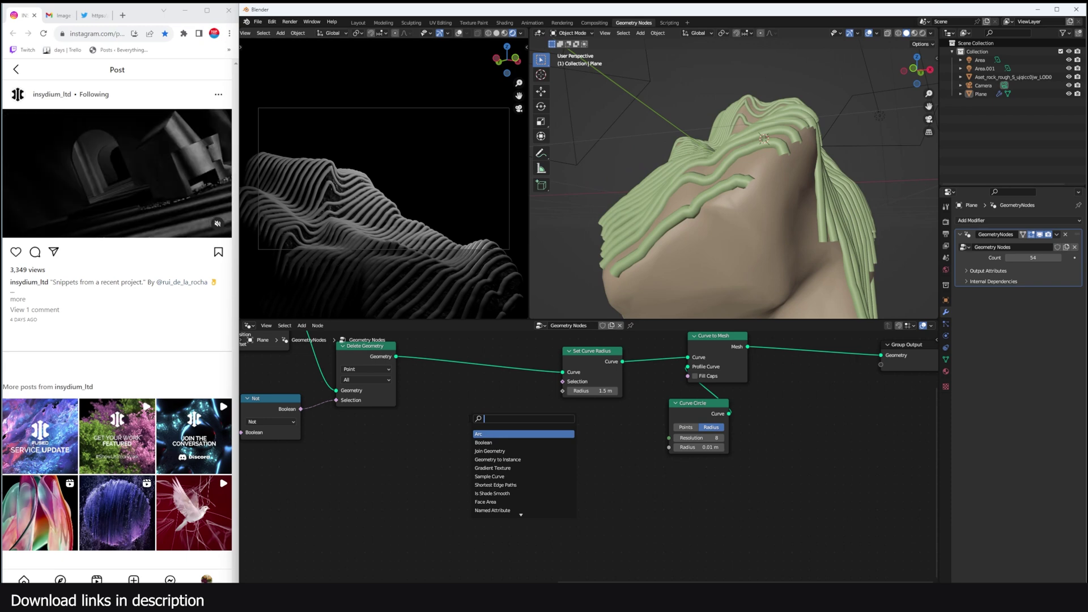
pyautogui.write('spl')
pyautogui.press('Return')
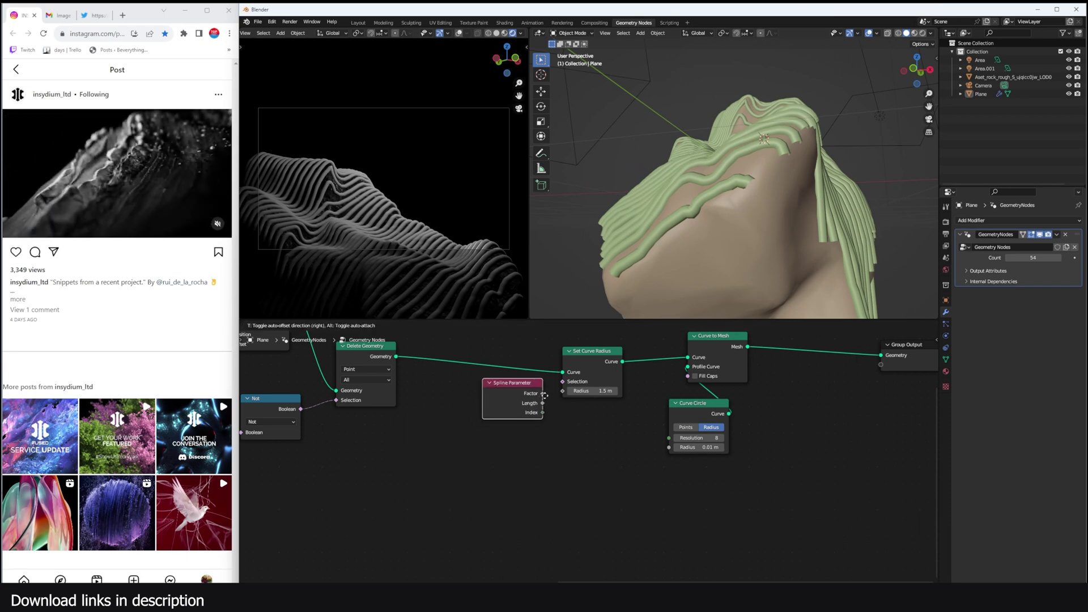
pyautogui.click(485, 425)
pyautogui.moveTo(484, 424); pyautogui.dragTo(563, 391)
# Move the Curve to Mesh and Curve Circle nodes away from Set Curve Radius to make room between them.
pyautogui.moveTo(635, 272)
pyautogui.mouseDown(button='middle')
pyautogui.moveTo(692, 273)
pyautogui.moveTo(575, 282)
pyautogui.moveTo(630, 271)
pyautogui.mouseUp(button='middle')
pyautogui.scroll(-3, 679, 251)
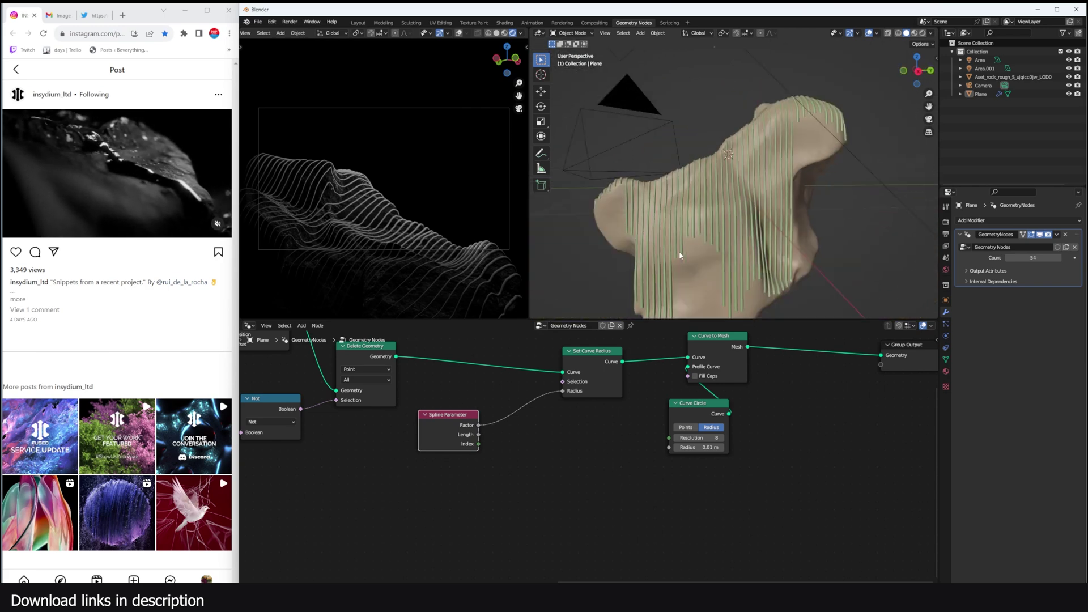
pyautogui.moveTo(698, 403); pyautogui.dragTo(661, 410)
pyautogui.moveTo(641, 271); pyautogui.dragTo(711, 301, button='middle')
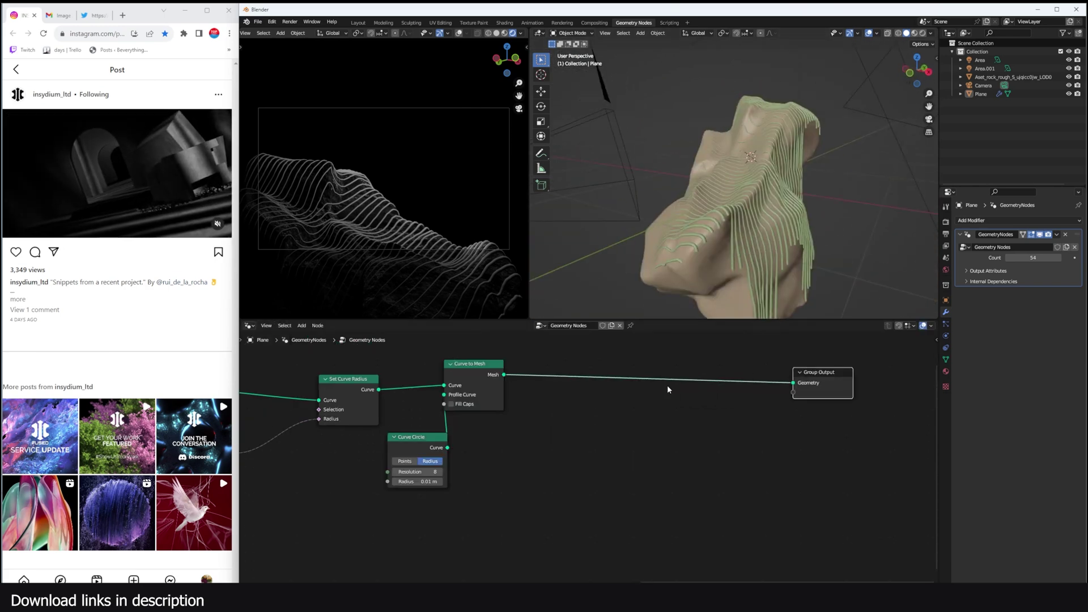
pyautogui.moveTo(578, 390); pyautogui.dragTo(602, 389, button='middle')
pyautogui.moveTo(502, 376); pyautogui.dragTo(713, 374)
pyautogui.click(444, 443)
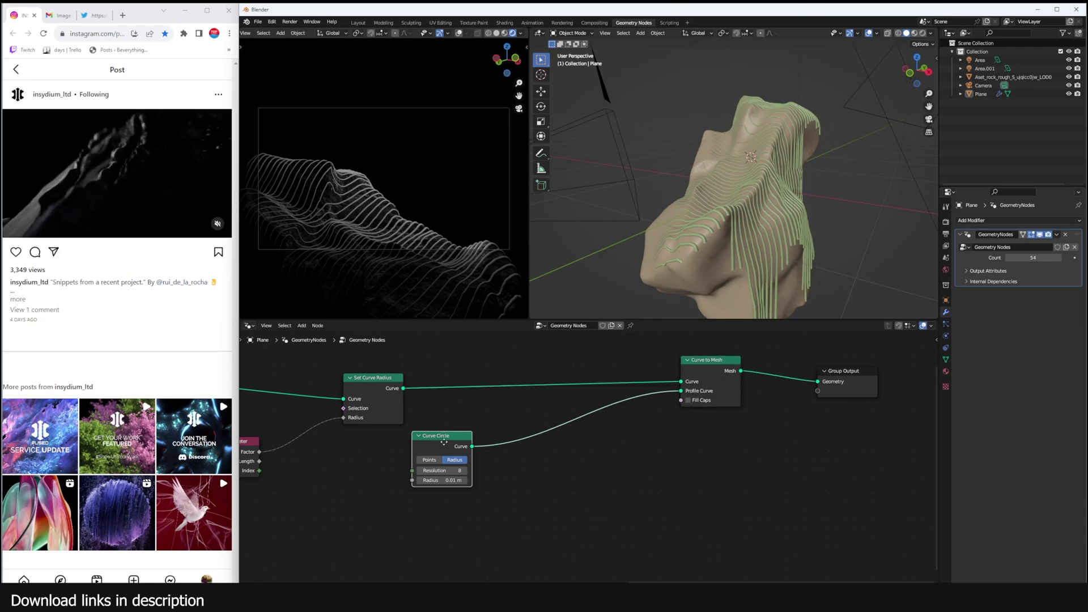
pyautogui.moveTo(444, 442); pyautogui.dragTo(724, 439)
pyautogui.moveTo(570, 419); pyautogui.dragTo(607, 418, button='middle')
# Insert a Trim Curve node between Set Curve Radius and Curve to Mesh and lower its End to 0.608.
pyautogui.hotkey('shift', 'a')
pyautogui.click(608, 418)
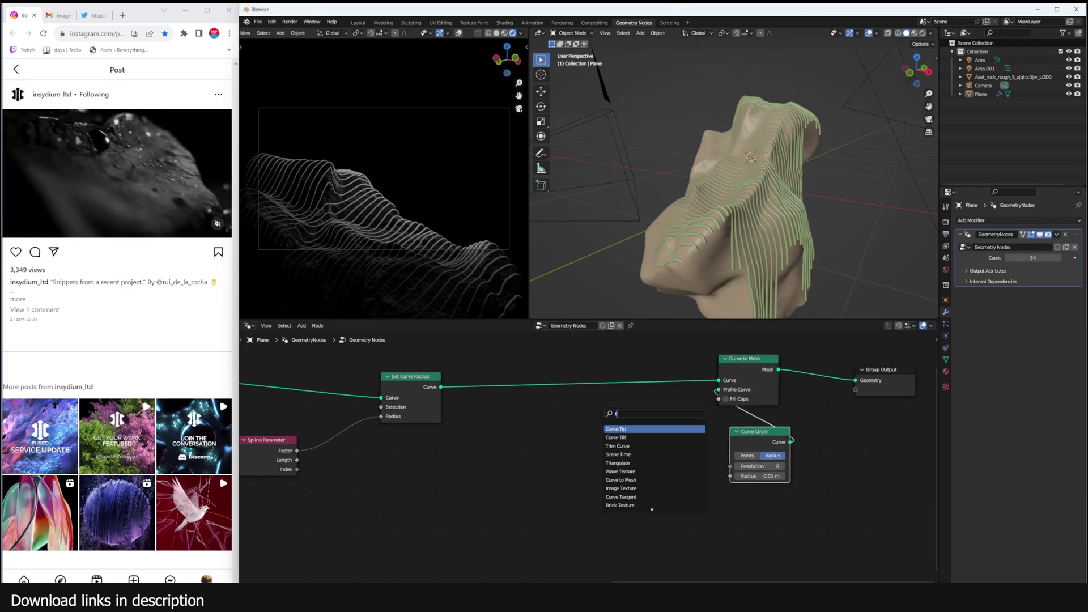
pyautogui.write('trim')
pyautogui.press('Return')
pyautogui.click(674, 443)
pyautogui.moveTo(638, 437); pyautogui.dragTo(618, 437)
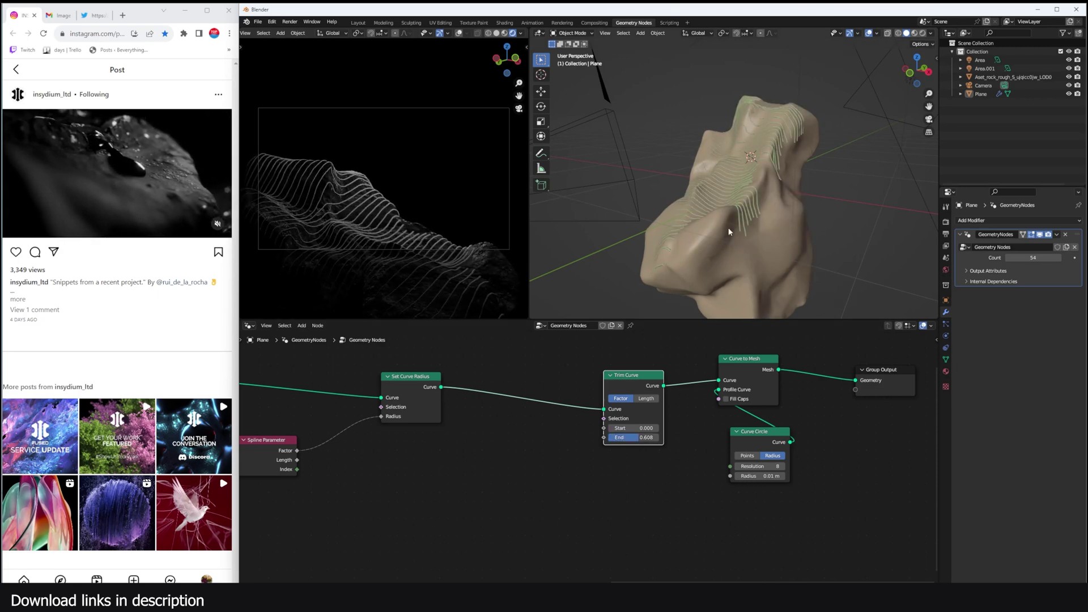
# Rotate the Plane in top view so its lines run down the rock, and adjust the Curve Line's End Y.
pyautogui.click(729, 208)
pyautogui.click(717, 183)
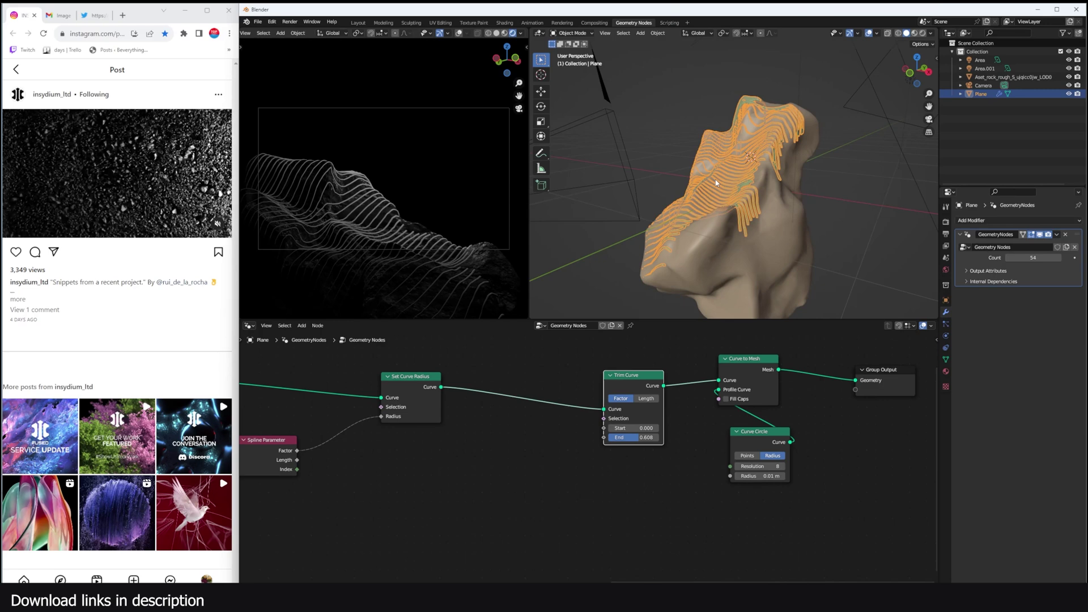
pyautogui.press('KP_7')
pyautogui.press('r')
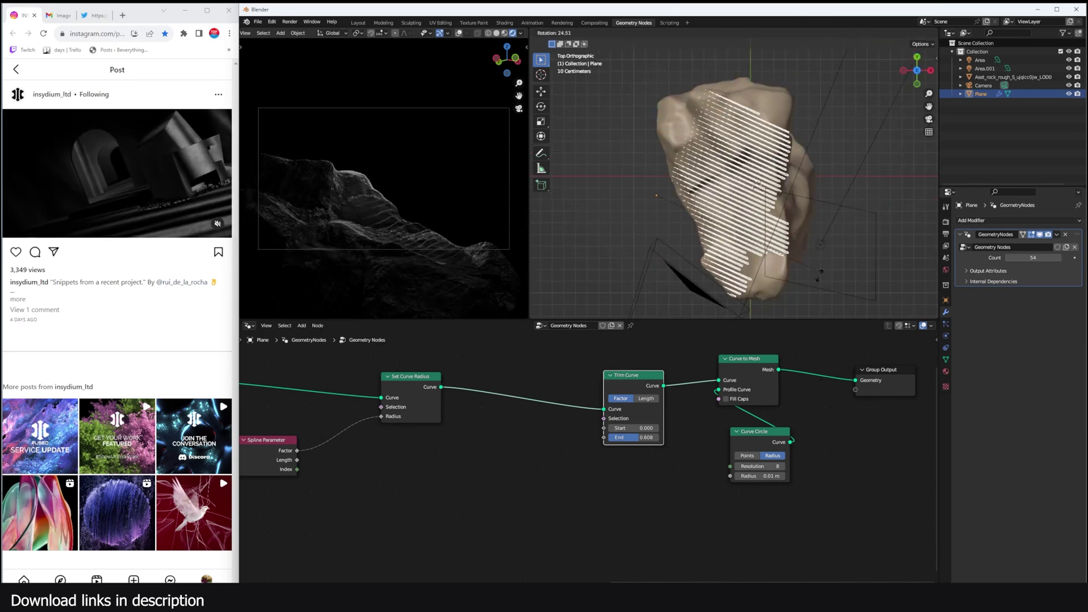
pyautogui.rightClick(706, 290)
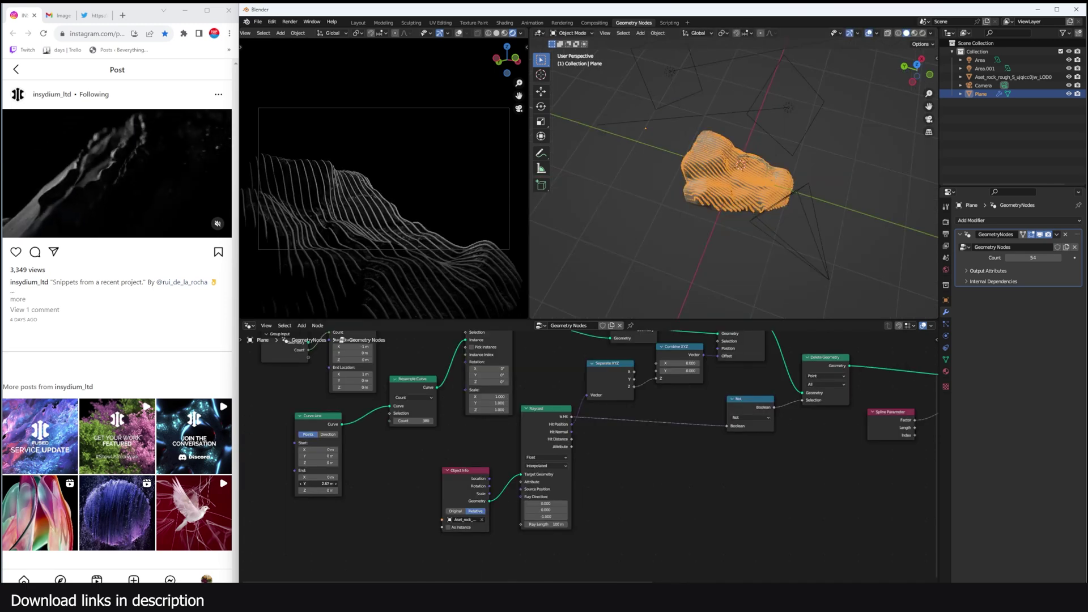
pyautogui.moveTo(319, 484); pyautogui.dragTo(300, 484)
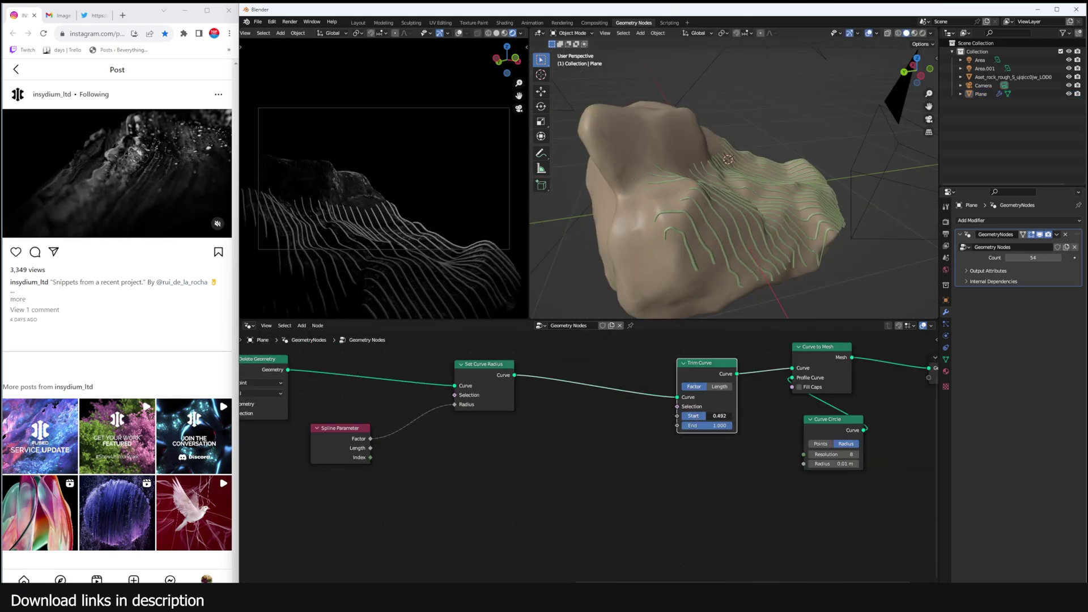
# Set Trim Curve's Start to 0.442 and drive its End with a new float Random Value node.
pyautogui.moveTo(709, 416)
pyautogui.mouseDown()
pyautogui.moveTo(688, 426)
pyautogui.moveTo(711, 427)
pyautogui.moveTo(683, 427)
pyautogui.moveTo(722, 425)
pyautogui.mouseUp()
pyautogui.scroll(1, 691, 446)
pyautogui.click(600, 432)
pyautogui.write('ran')
pyautogui.press('Return')
pyautogui.moveTo(698, 423); pyautogui.dragTo(701, 422)
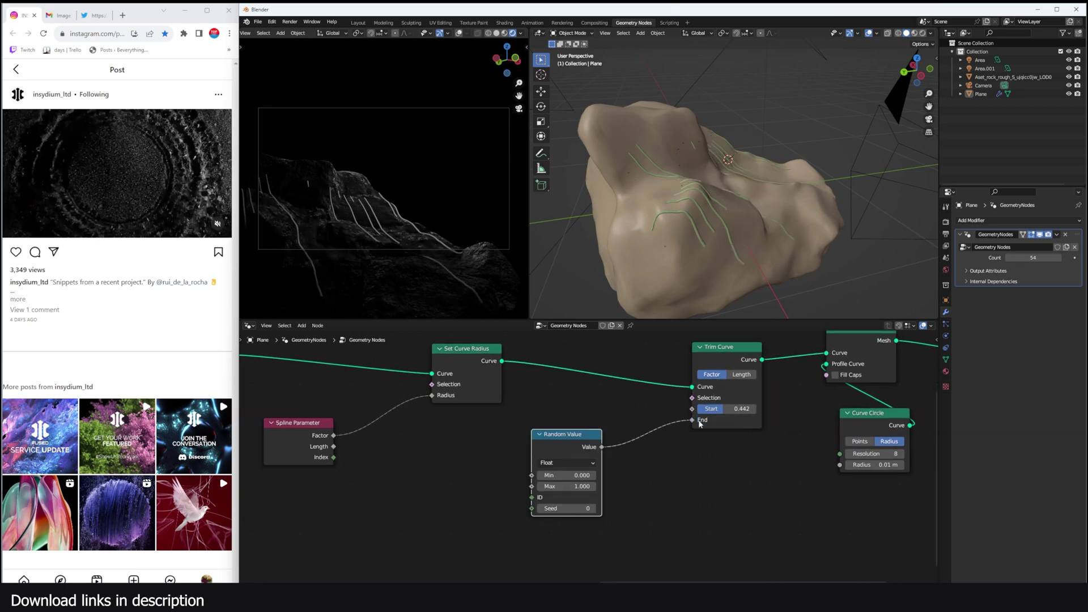
# Set the Random Value's Max to 1.840, then duplicate the node and connect the copy to Trim Curve's Start.
pyautogui.moveTo(726, 309); pyautogui.dragTo(662, 322, button='middle')
pyautogui.moveTo(567, 486); pyautogui.dragTo(648, 486)
pyautogui.moveTo(578, 438); pyautogui.dragTo(674, 485)
pyautogui.hotkey('shift', 'd')
pyautogui.click(584, 435)
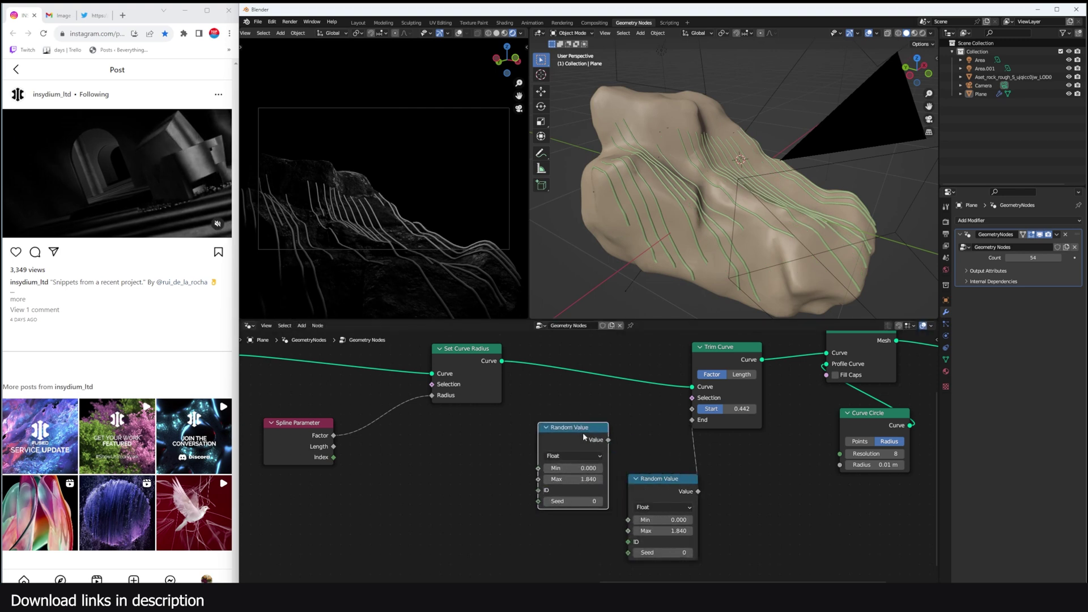
pyautogui.moveTo(703, 408); pyautogui.dragTo(696, 413)
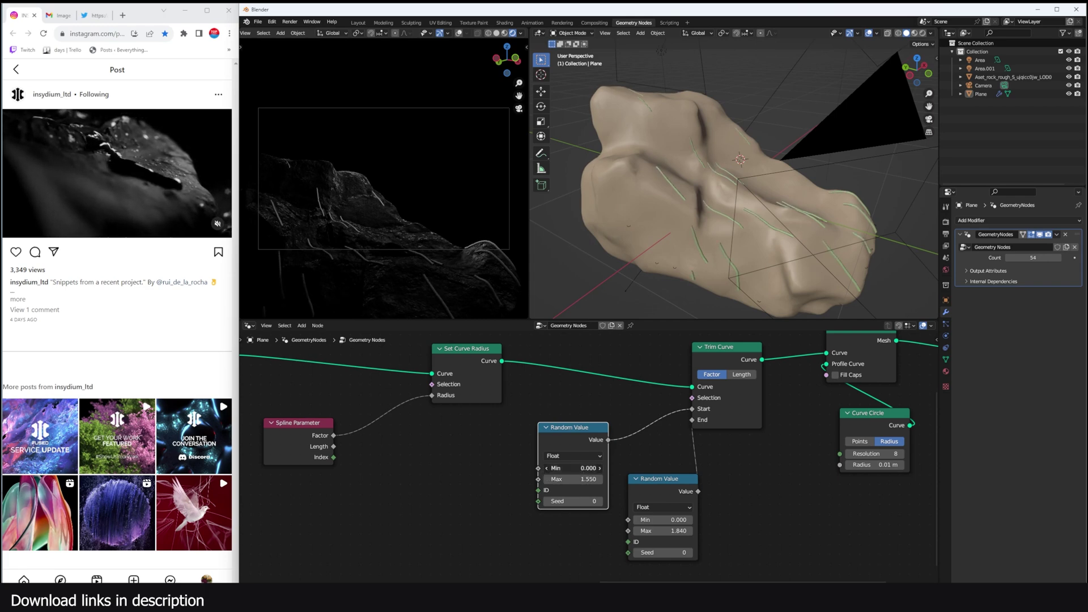
# Set the Random Value feeding Start to a Min of -0.630 and a Max of 1.550.
pyautogui.moveTo(574, 469); pyautogui.dragTo(578, 469)
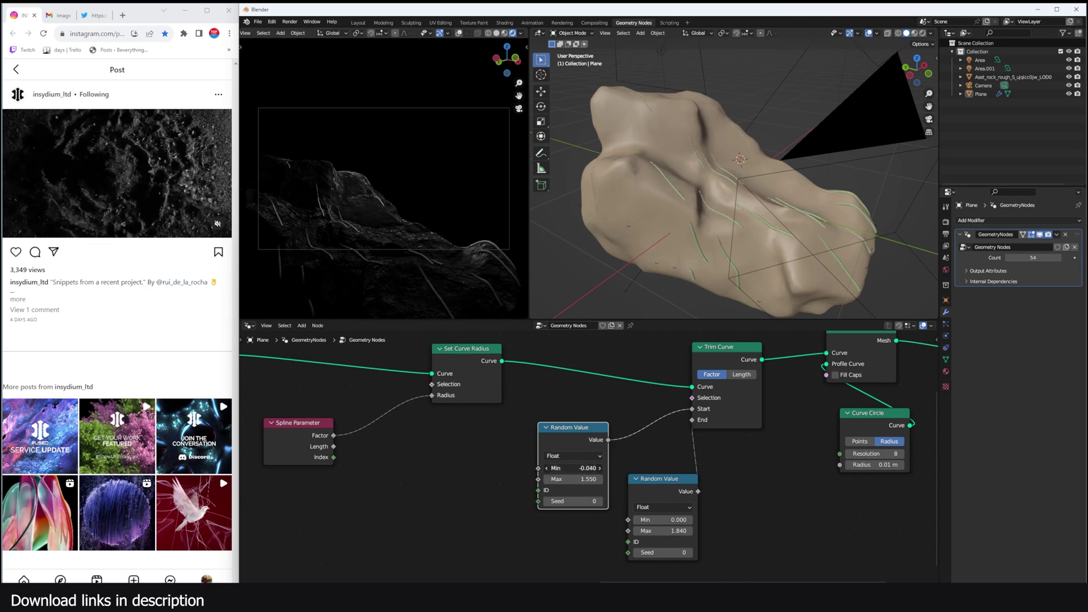
pyautogui.scroll(-5, 665, 413)
pyautogui.moveTo(719, 413); pyautogui.dragTo(784, 409, button='middle')
pyautogui.scroll(2, 666, 420)
pyautogui.moveTo(644, 454); pyautogui.dragTo(613, 453)
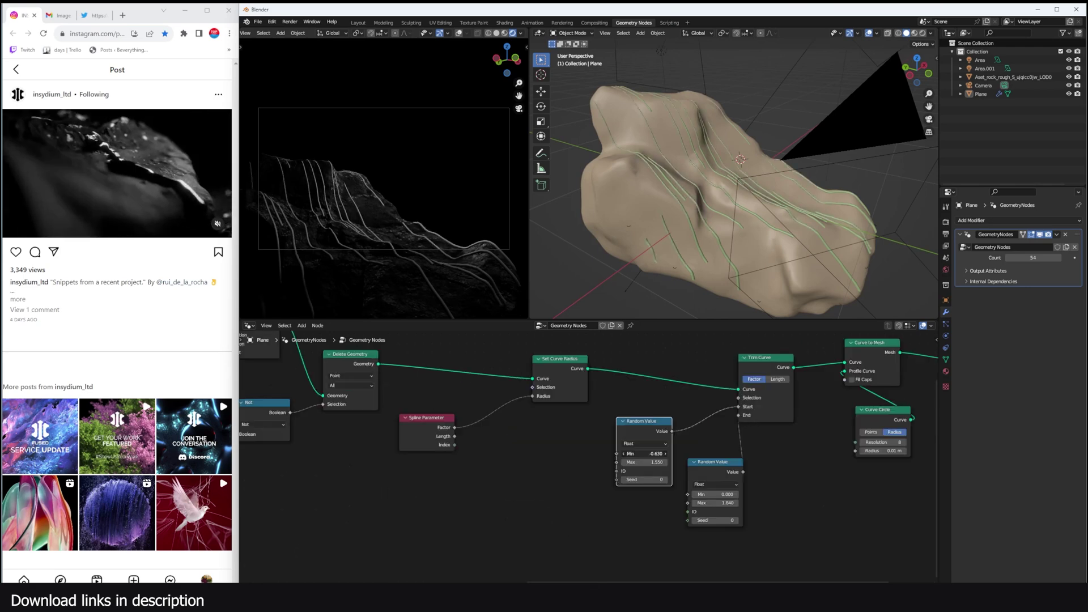
# Rearrange the Spline Parameter, Set Curve Radius, Trim Curve and both Random Value nodes into a compact layout.
pyautogui.moveTo(654, 440); pyautogui.dragTo(632, 447, button='middle')
pyautogui.moveTo(413, 433); pyautogui.dragTo(478, 416)
pyautogui.moveTo(561, 345); pyautogui.dragTo(446, 433)
pyautogui.moveTo(628, 433); pyautogui.dragTo(631, 444)
pyautogui.moveTo(693, 478); pyautogui.dragTo(624, 518)
pyautogui.moveTo(723, 374); pyautogui.dragTo(697, 397)
pyautogui.moveTo(625, 440); pyautogui.dragTo(629, 422)
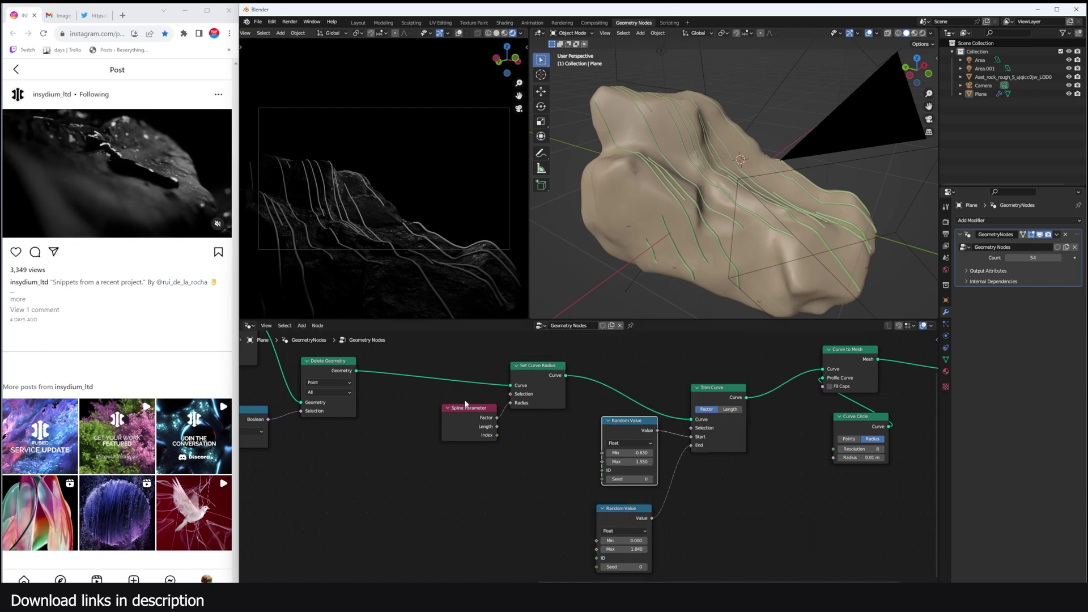
pyautogui.moveTo(468, 407); pyautogui.dragTo(459, 407)
pyautogui.moveTo(538, 366); pyautogui.dragTo(542, 367)
# Detach Set Curve Radius and reinsert it with its Spline Parameter between Trim Curve and Curve to Mesh.
pyautogui.scroll(2, 651, 268)
pyautogui.moveTo(672, 260); pyautogui.dragTo(690, 255, button='middle')
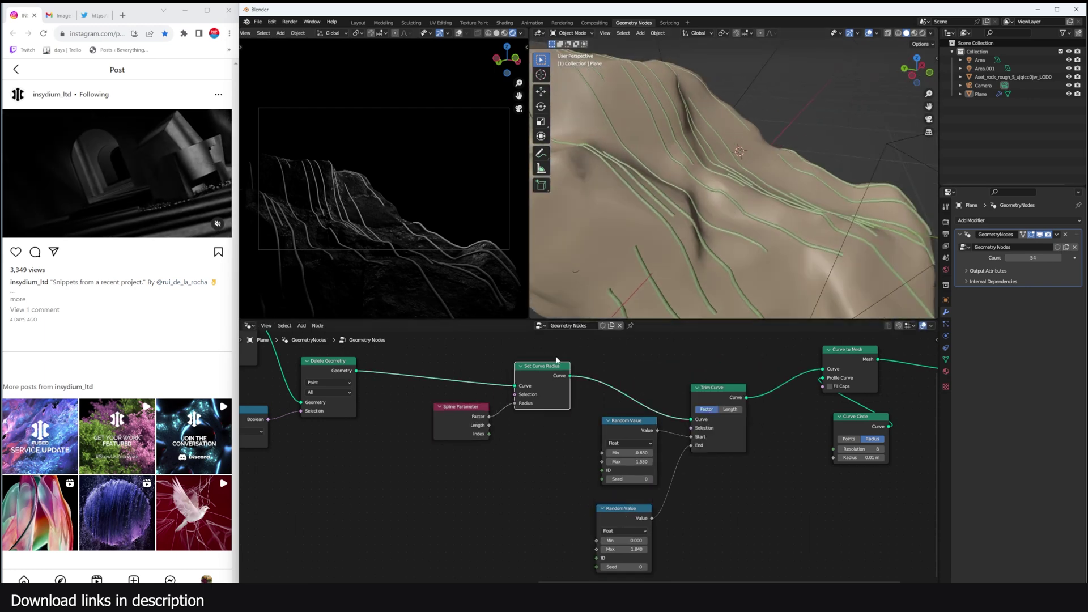
pyautogui.keyDown('alt'); pyautogui.moveTo(556, 359); pyautogui.dragTo(778, 444); pyautogui.keyUp('alt')
pyautogui.moveTo(685, 407); pyautogui.dragTo(550, 385)
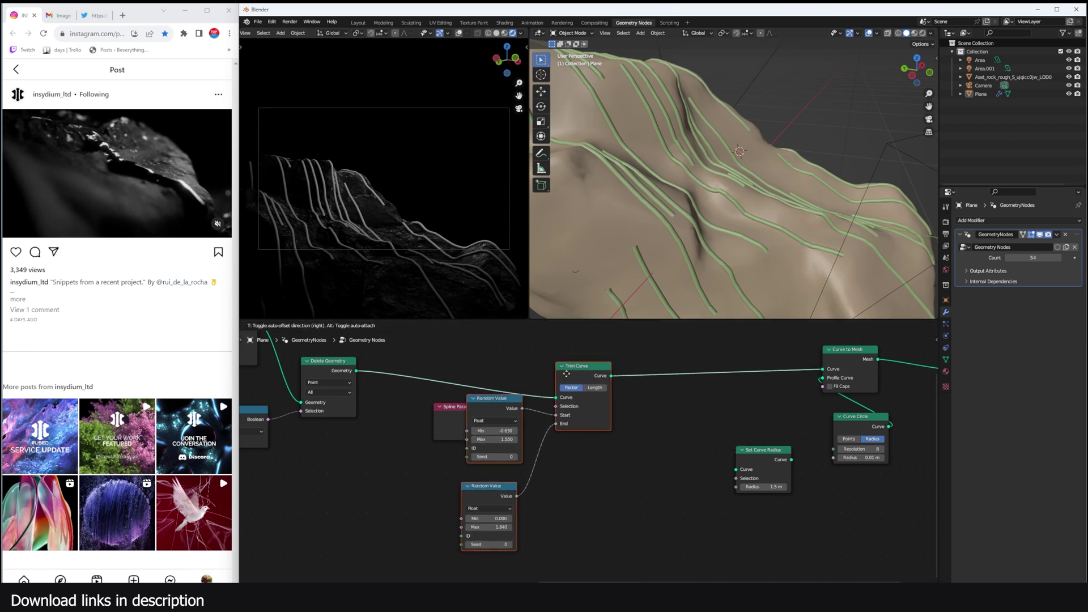
pyautogui.moveTo(471, 419); pyautogui.dragTo(666, 449)
pyautogui.moveTo(750, 451); pyautogui.dragTo(726, 417)
pyautogui.scroll(-3, 623, 282)
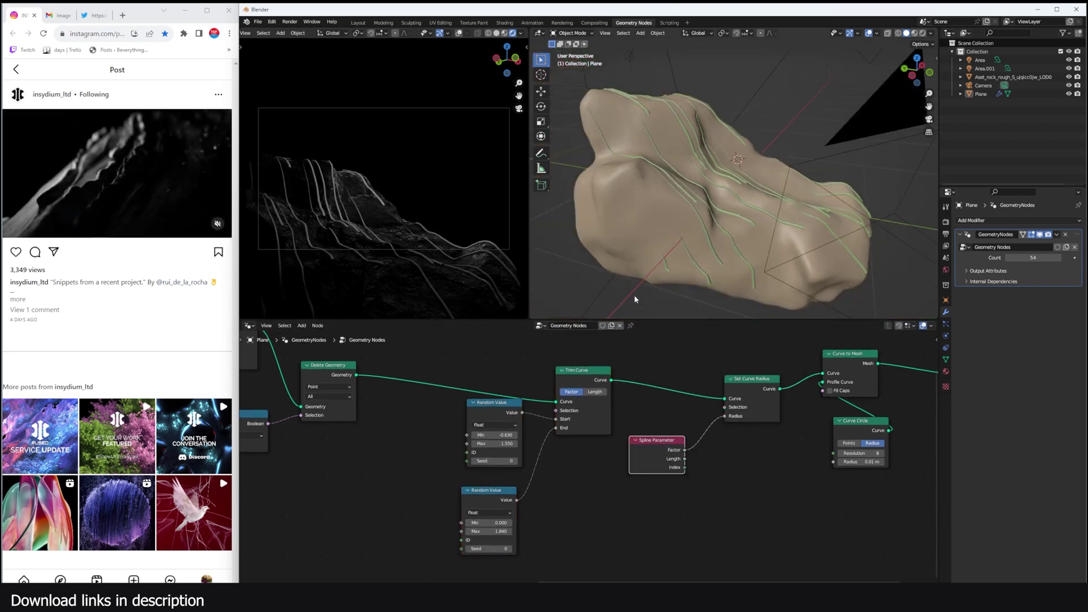
# Reset the Min of Start's Random Value to 0.000, adjust its Max, and set the Max of End's Random Value to 1.870.
pyautogui.moveTo(585, 455); pyautogui.dragTo(644, 442, button='middle')
pyautogui.moveTo(562, 433); pyautogui.dragTo(584, 433)
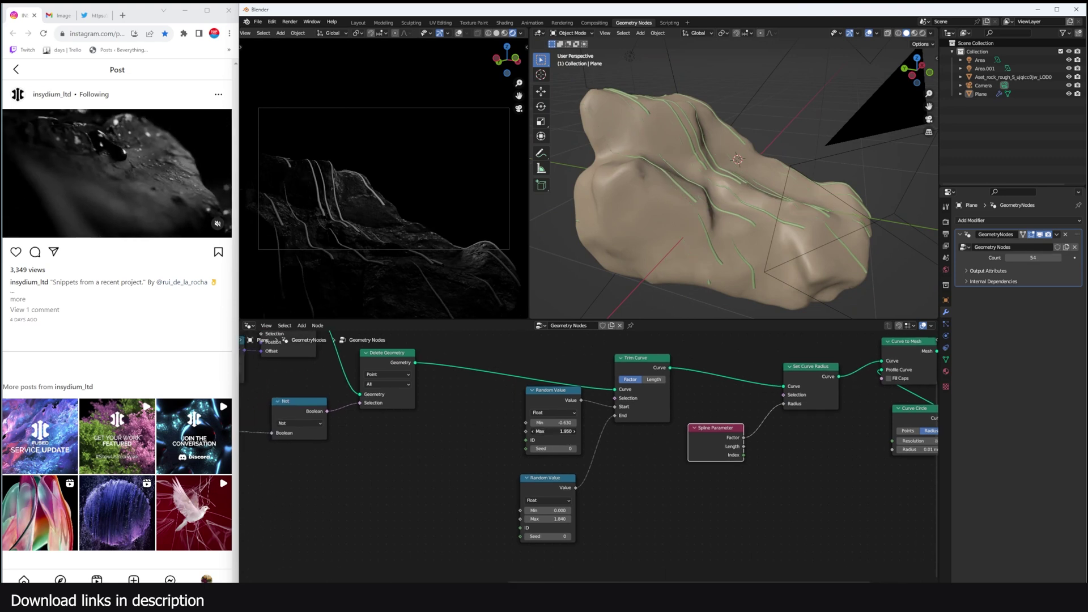
pyautogui.moveTo(557, 518); pyautogui.dragTo(584, 517)
pyautogui.press('BackSpace')
pyautogui.moveTo(560, 432); pyautogui.dragTo(536, 432)
pyautogui.moveTo(561, 521)
pyautogui.mouseDown()
pyautogui.moveTo(546, 519)
pyautogui.moveTo(556, 520)
pyautogui.mouseUp()
# Add a Value node of 1.000 and connect it to the Max of the Random Value feeding Trim Curve's Start.
pyautogui.moveTo(489, 483); pyautogui.dragTo(536, 474, button='middle')
pyautogui.hotkey('shift', 'a')
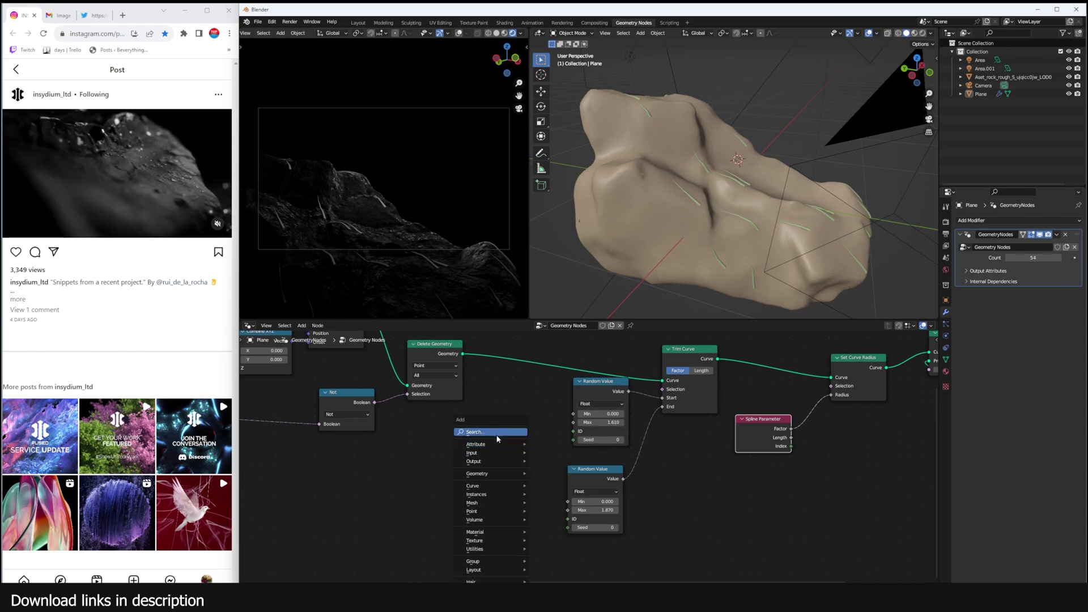
pyautogui.click(499, 433)
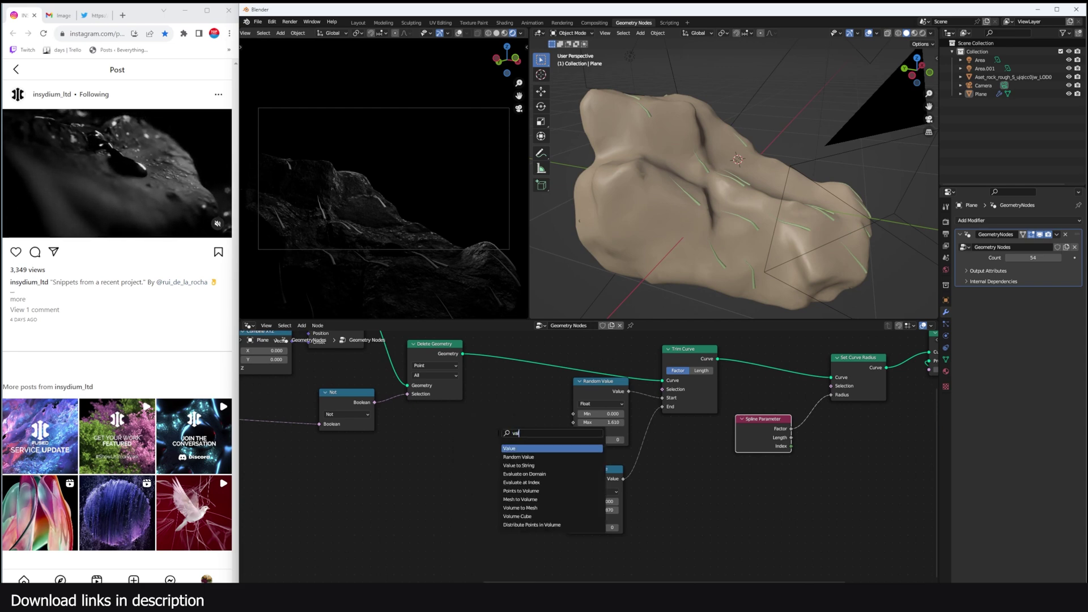
pyautogui.press('Return')
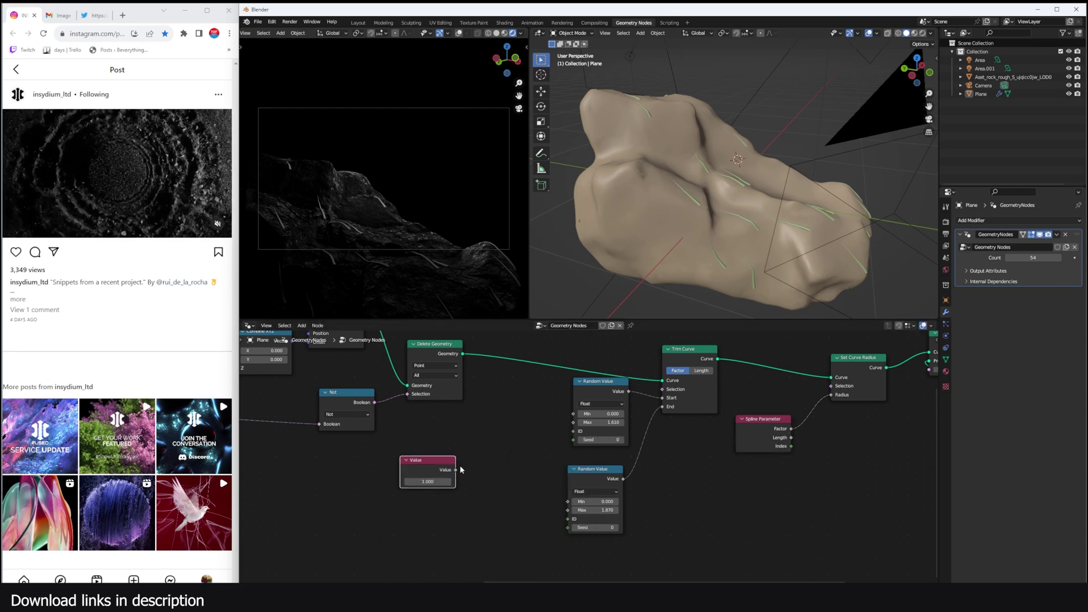
pyautogui.moveTo(576, 423); pyautogui.dragTo(574, 423)
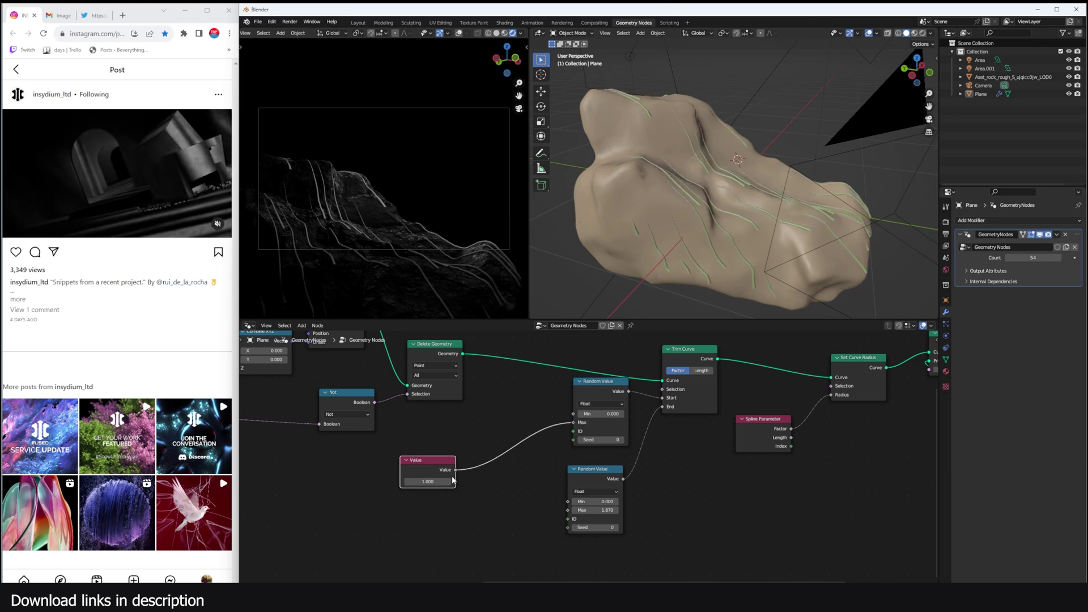
# Insert an Add math node of 0.240 between the Value node and the Max of End's Random Value, and adjust the Value.
pyautogui.moveTo(573, 516); pyautogui.dragTo(616, 477)
pyautogui.scroll(2, 590, 457)
pyautogui.moveTo(355, 467); pyautogui.dragTo(331, 451)
pyautogui.hotkey('shift', 'a')
pyautogui.click(495, 434)
pyautogui.write('math')
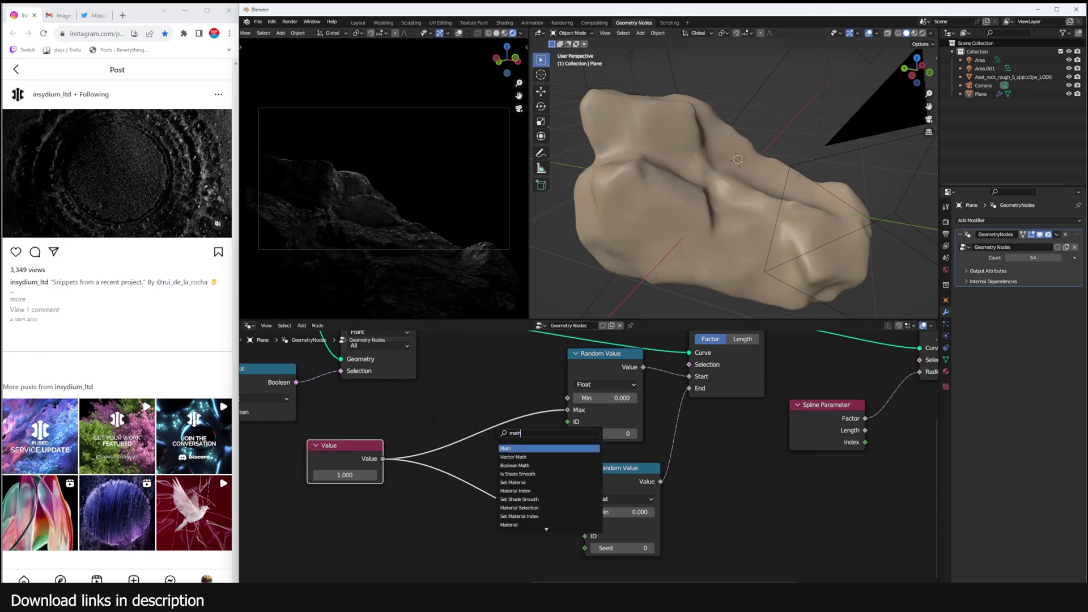
pyautogui.press('Return')
pyautogui.click(540, 487)
pyautogui.moveTo(504, 525); pyautogui.dragTo(510, 525)
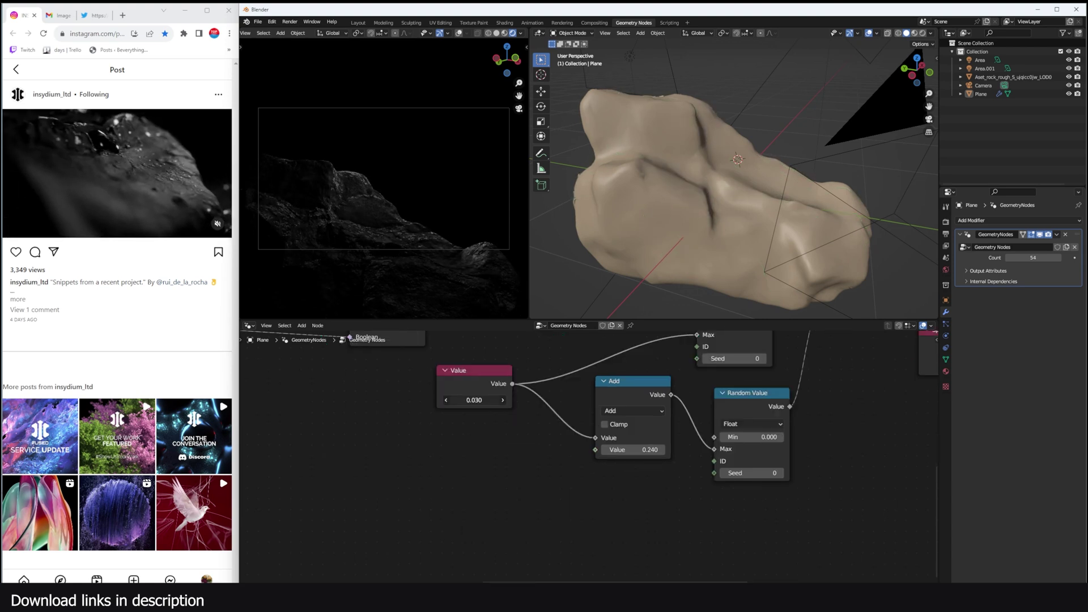
pyautogui.moveTo(474, 400); pyautogui.dragTo(578, 400)
pyautogui.moveTo(474, 400)
pyautogui.mouseDown()
pyautogui.moveTo(513, 401)
pyautogui.moveTo(453, 400)
pyautogui.mouseUp()
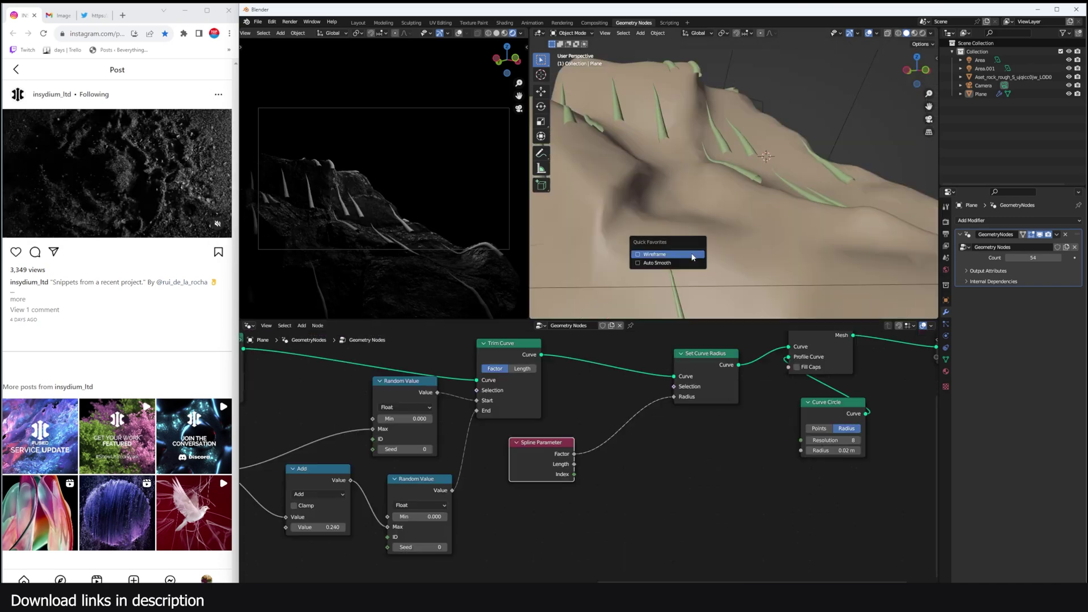
# Show the wireframe in the viewport, enable Fill Caps on Curve to Mesh, and move Group Output farther away.
pyautogui.scroll(5, 645, 246)
pyautogui.moveTo(645, 246); pyautogui.dragTo(706, 200, button='middle')
pyautogui.moveTo(829, 450); pyautogui.dragTo(518, 410, button='middle')
pyautogui.click(702, 424)
pyautogui.moveTo(632, 392); pyautogui.dragTo(732, 385)
pyautogui.scroll(-2, 668, 285)
pyautogui.moveTo(668, 285); pyautogui.dragTo(737, 251, button='middle')
pyautogui.scroll(5, 722, 274)
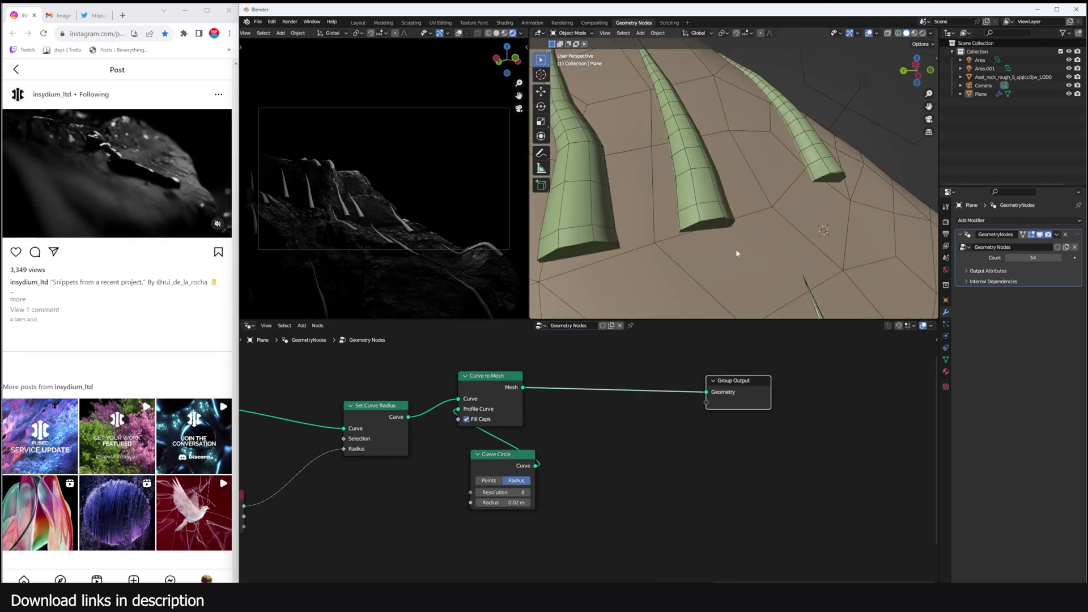
# Insert an Extrude Mesh node with Offset Scale 0.020 between Curve to Mesh and Group Output, shifting Curve Circle aside.
pyautogui.moveTo(499, 454); pyautogui.dragTo(474, 455)
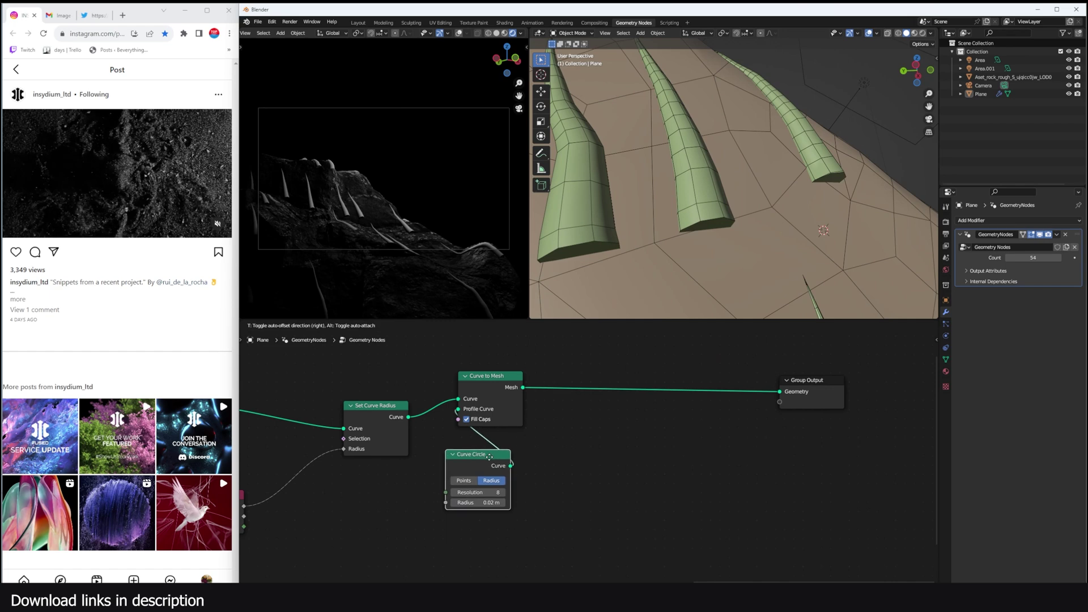
pyautogui.scroll(1, 581, 448)
pyautogui.hotkey('shift', 'a')
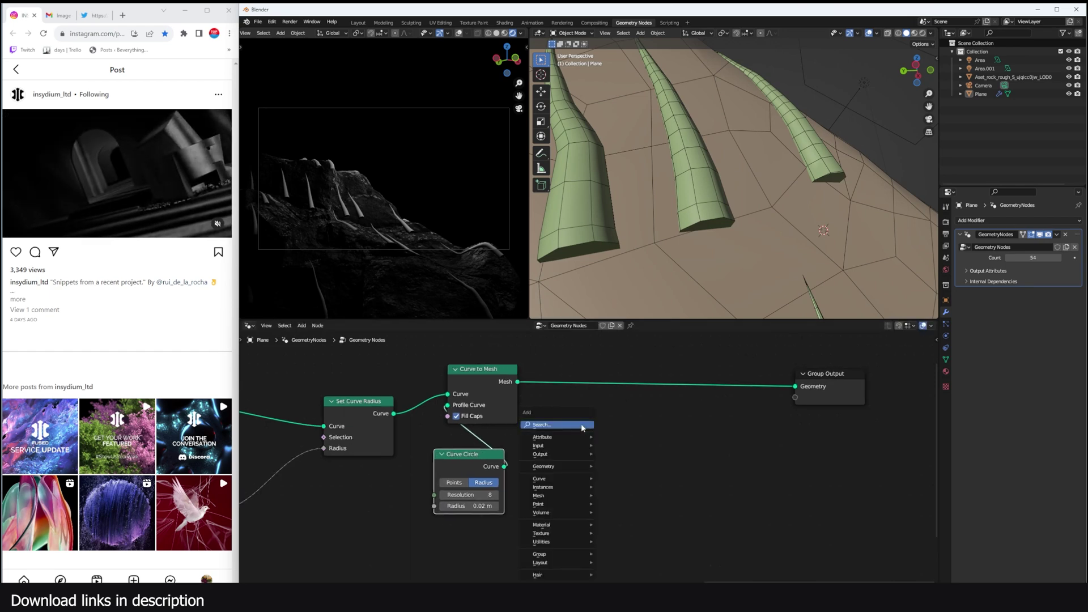
pyautogui.click(582, 425)
pyautogui.press('Return')
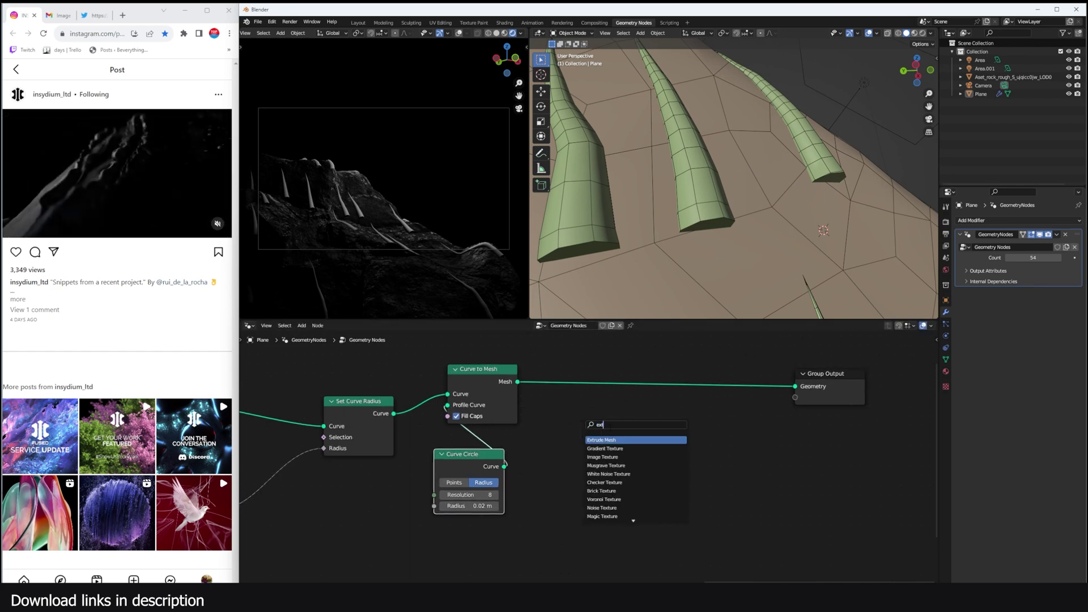
pyautogui.click(633, 488)
pyautogui.scroll(-2, 728, 247)
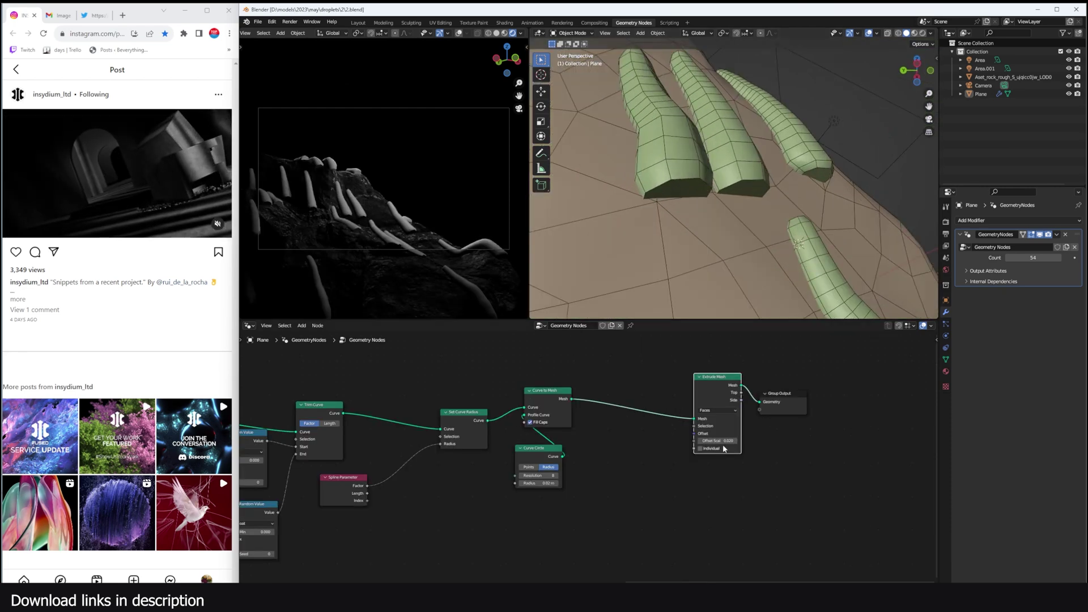
# Add a Face Neighbors node and place it beside Curve Circle.
pyautogui.scroll(3, 603, 443)
pyautogui.hotkey('shift', 'a')
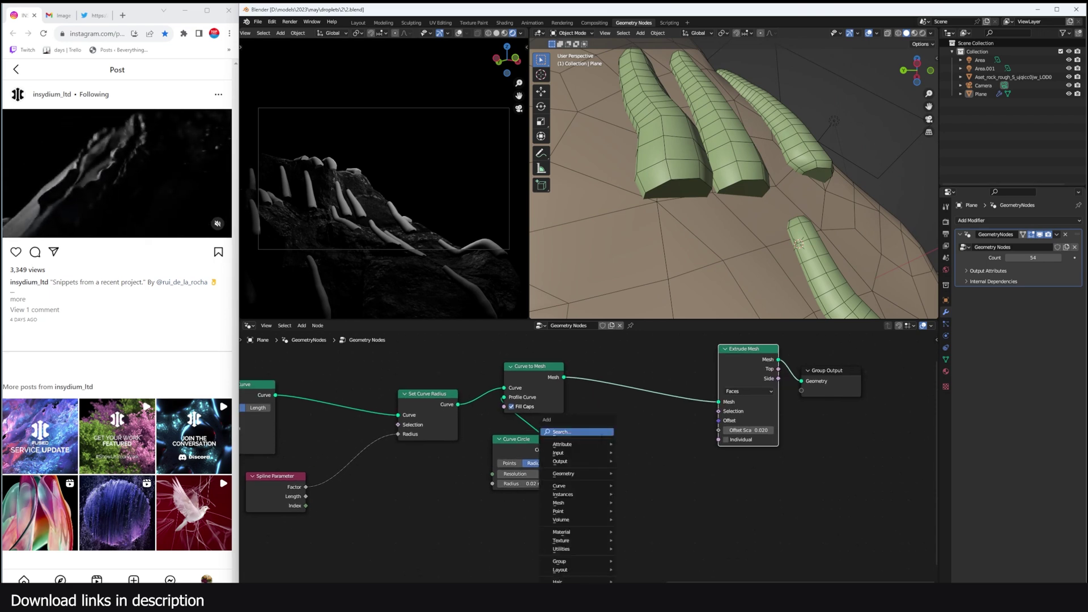
pyautogui.click(600, 437)
pyautogui.write('face n')
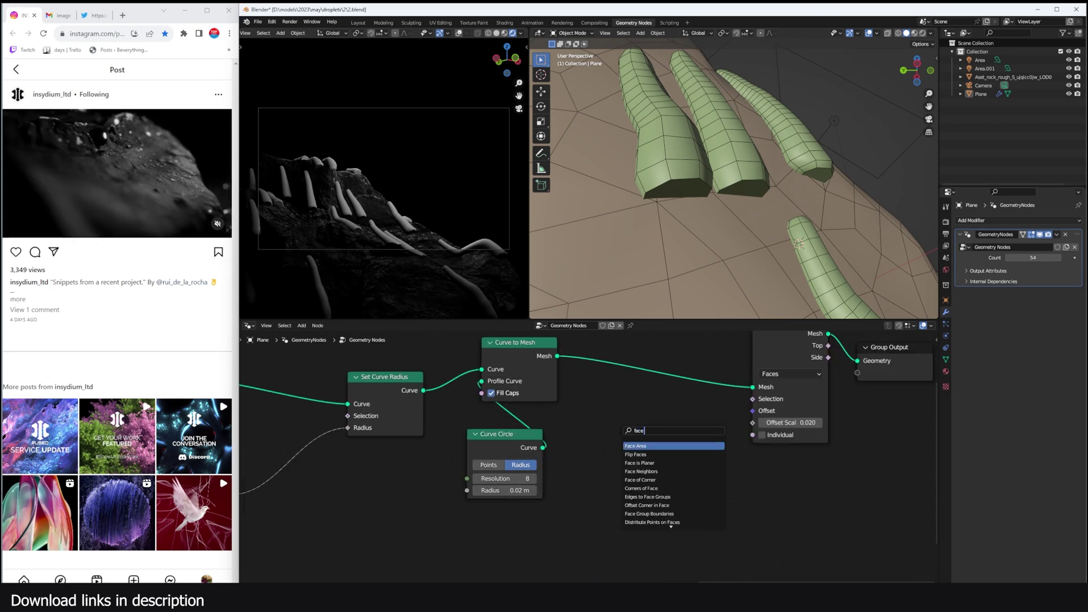
pyautogui.press('Return')
pyautogui.click(608, 451)
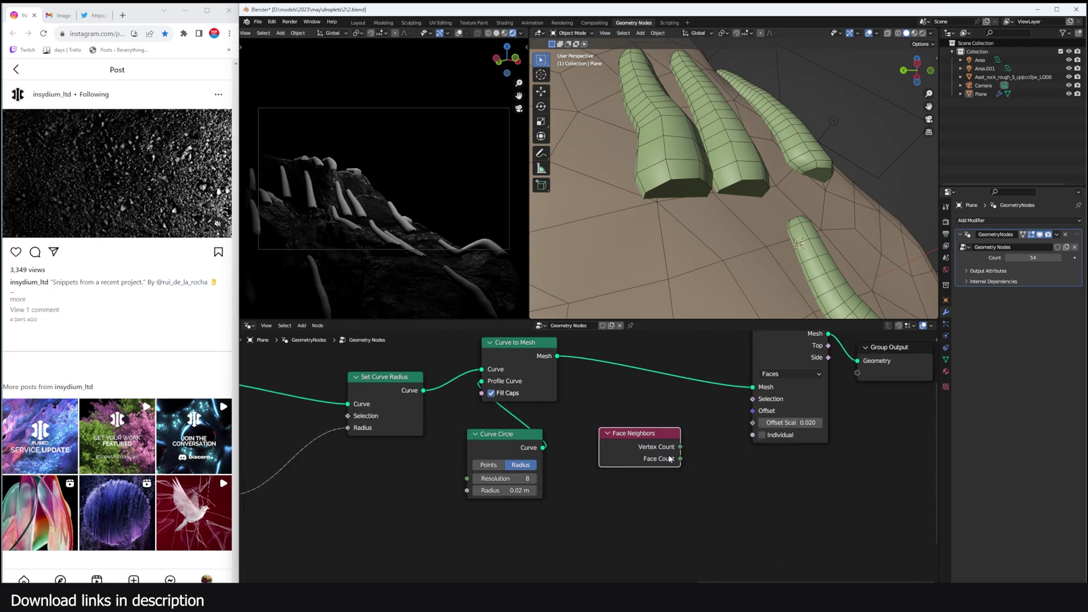
pyautogui.moveTo(656, 444); pyautogui.dragTo(613, 482)
# Preview Face Neighbors' Vertex Count on the Curve to Mesh geometry with a Viewer node placed near Group Output.
pyautogui.moveTo(634, 255)
pyautogui.mouseDown(button='middle')
pyautogui.moveTo(632, 299)
pyautogui.moveTo(649, 252)
pyautogui.mouseUp(button='middle')
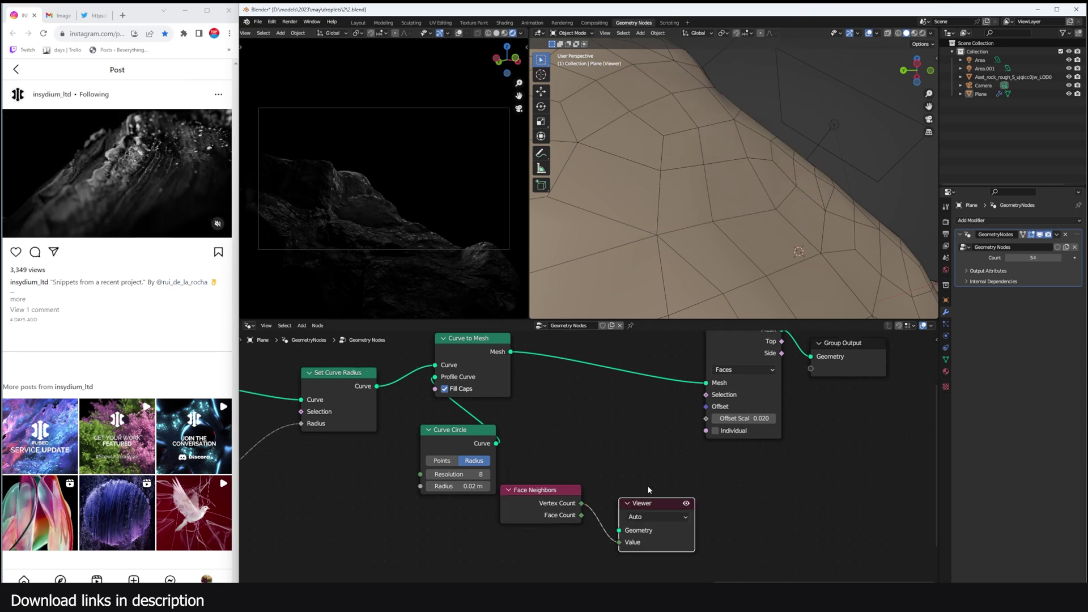
pyautogui.moveTo(651, 501); pyautogui.dragTo(872, 455)
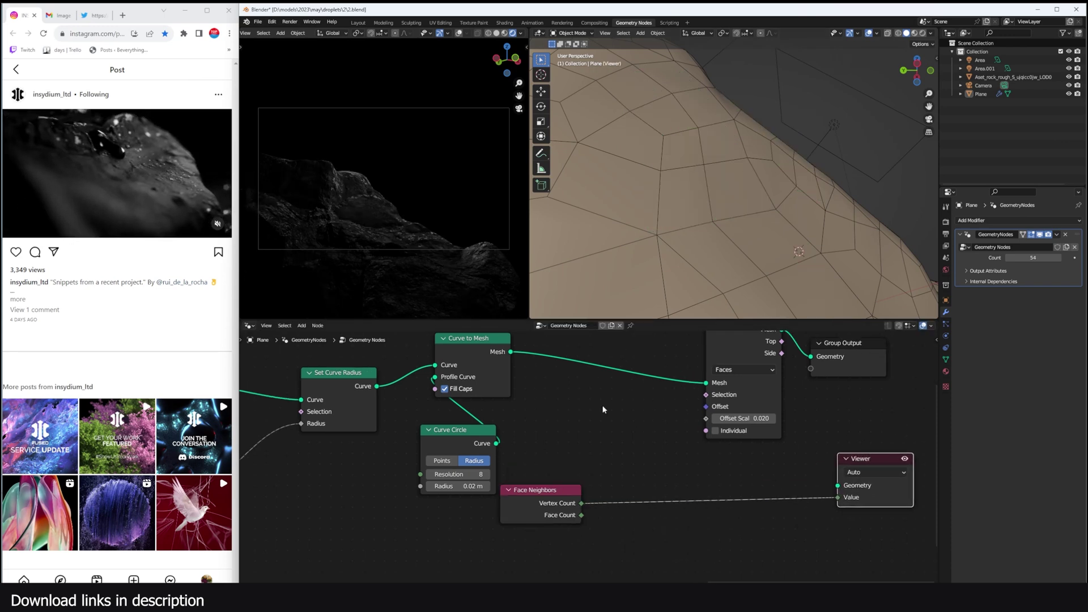
pyautogui.moveTo(603, 408); pyautogui.dragTo(561, 426, button='middle')
pyautogui.moveTo(468, 369); pyautogui.dragTo(795, 502)
pyautogui.scroll(2, 737, 470)
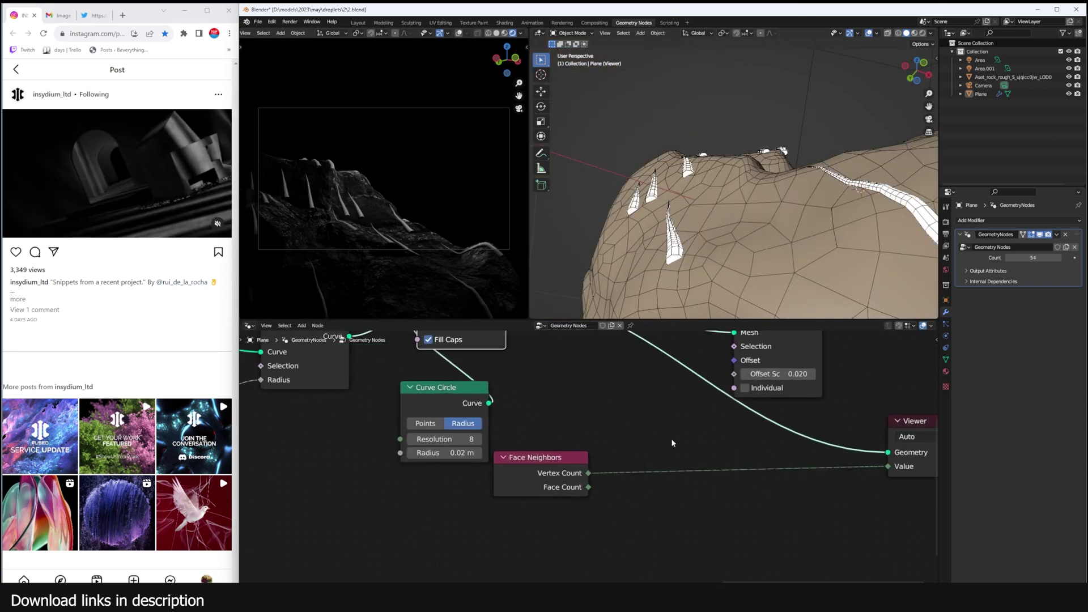
# Insert a Compare node between Face Neighbors' Vertex Count and the Viewer.
pyautogui.hotkey('shift', 'a')
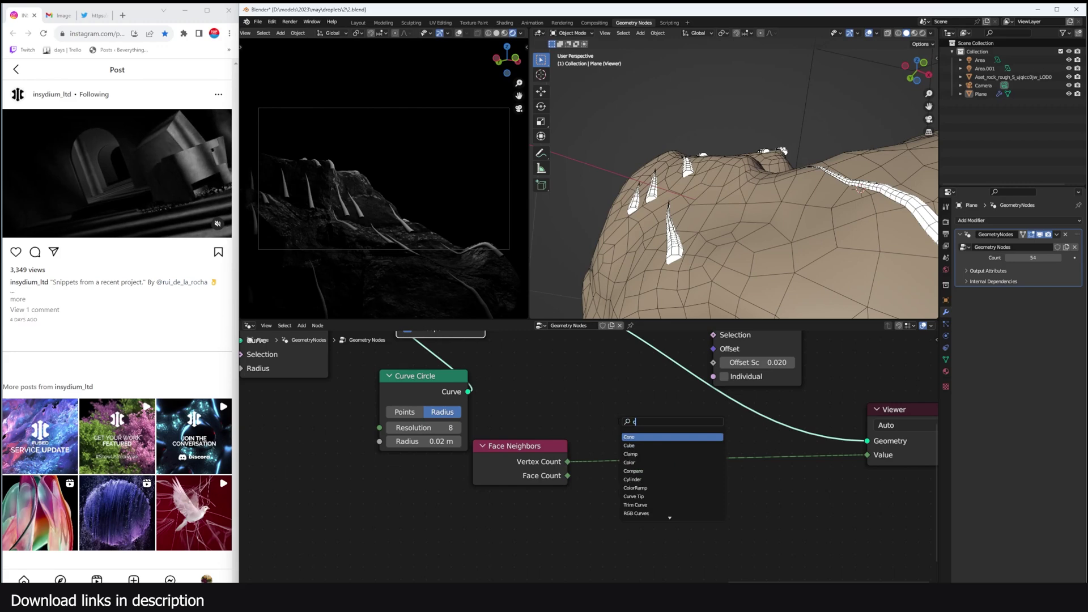
pyautogui.write('comp')
pyautogui.press('Return')
pyautogui.click(673, 469)
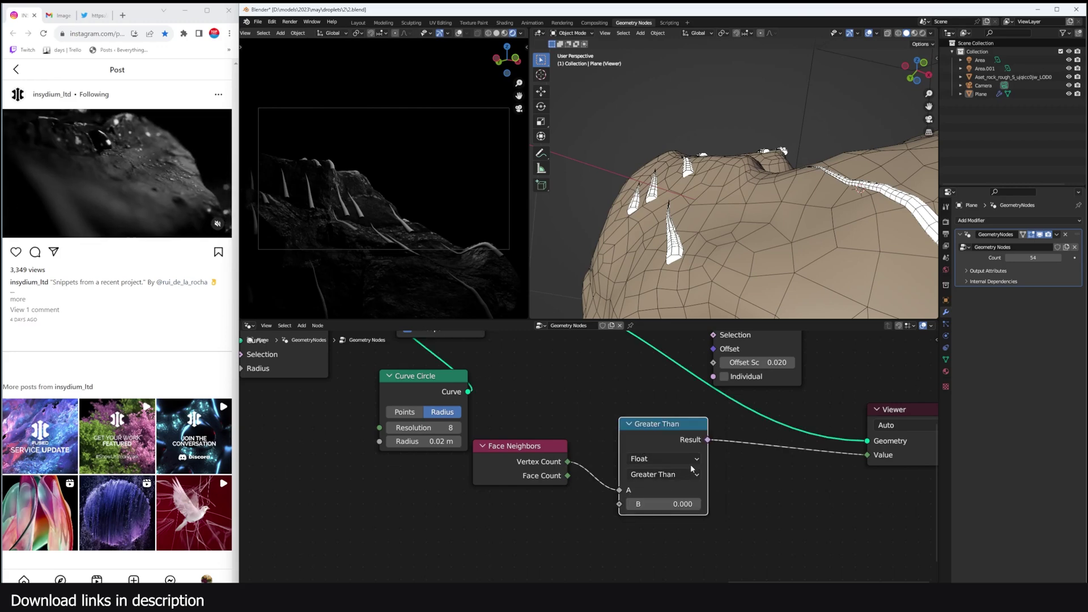
# Set the Compare node to Integer, Greater Than, with B at 4, and reconnect Vertex Count to its A input.
pyautogui.click(681, 460)
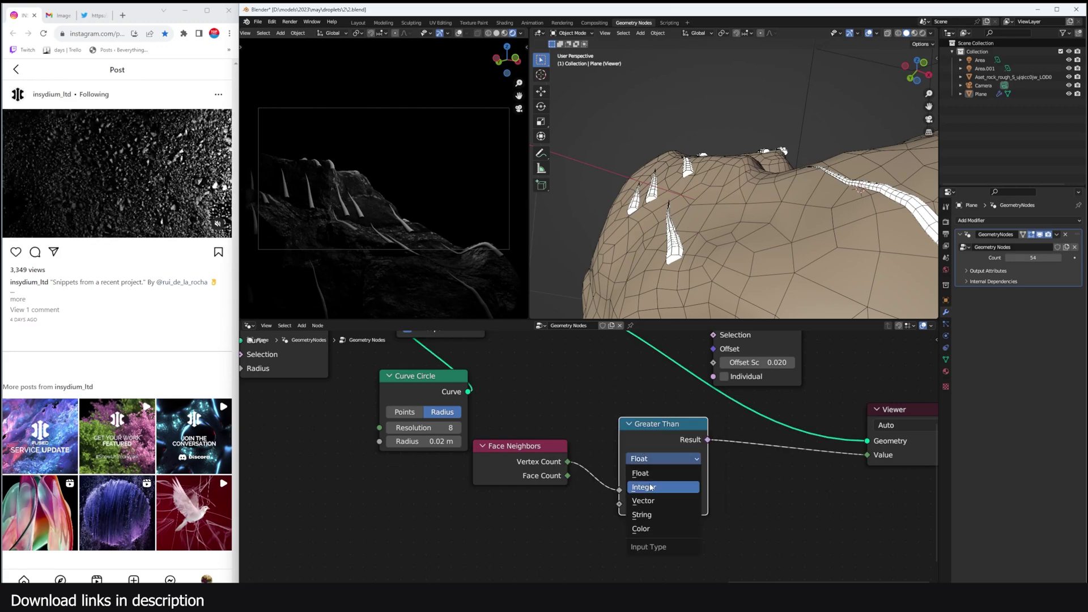
pyautogui.click(693, 474)
pyautogui.click(699, 506)
pyautogui.click(699, 505)
pyautogui.click(699, 506)
pyautogui.moveTo(567, 462); pyautogui.dragTo(619, 490)
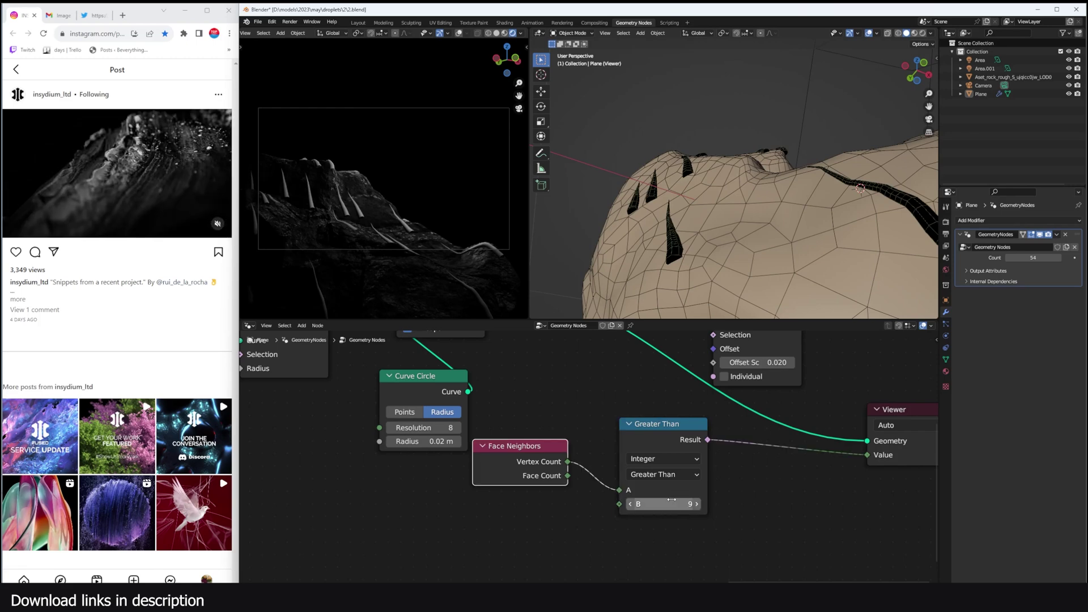
pyautogui.click(674, 504)
pyautogui.press('Return')
# Connect the Greater Than result to Extrude Mesh's Selection and delete the Viewer node.
pyautogui.moveTo(702, 258); pyautogui.dragTo(665, 201, button='middle')
pyautogui.scroll(-4, 771, 420)
pyautogui.moveTo(769, 421); pyautogui.dragTo(750, 438, button='middle')
pyautogui.moveTo(647, 452); pyautogui.dragTo(661, 386)
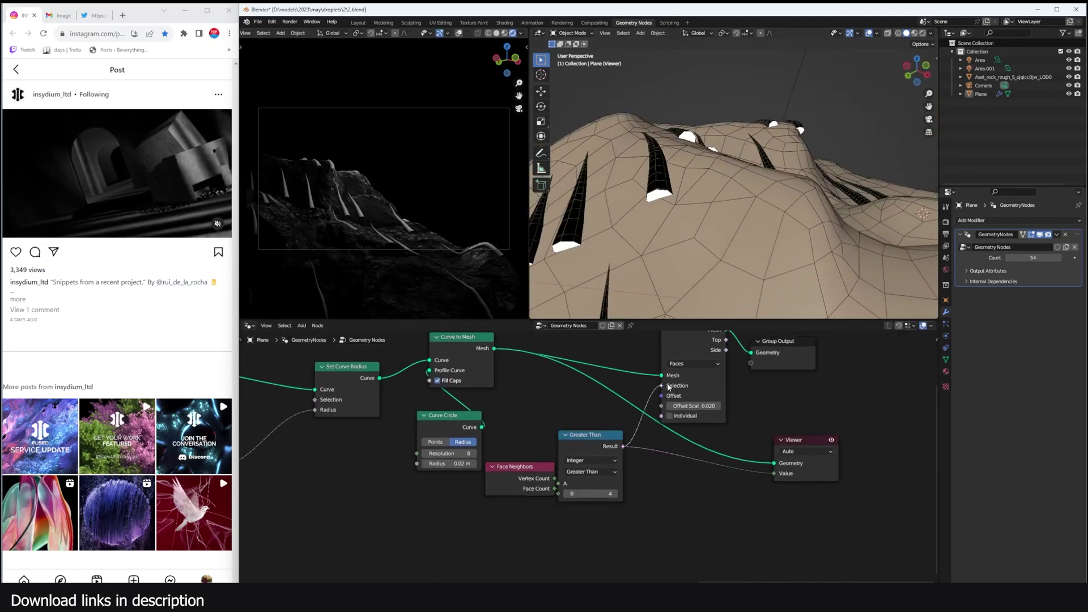
pyautogui.moveTo(661, 385); pyautogui.dragTo(632, 427, button='middle')
pyautogui.click(783, 492)
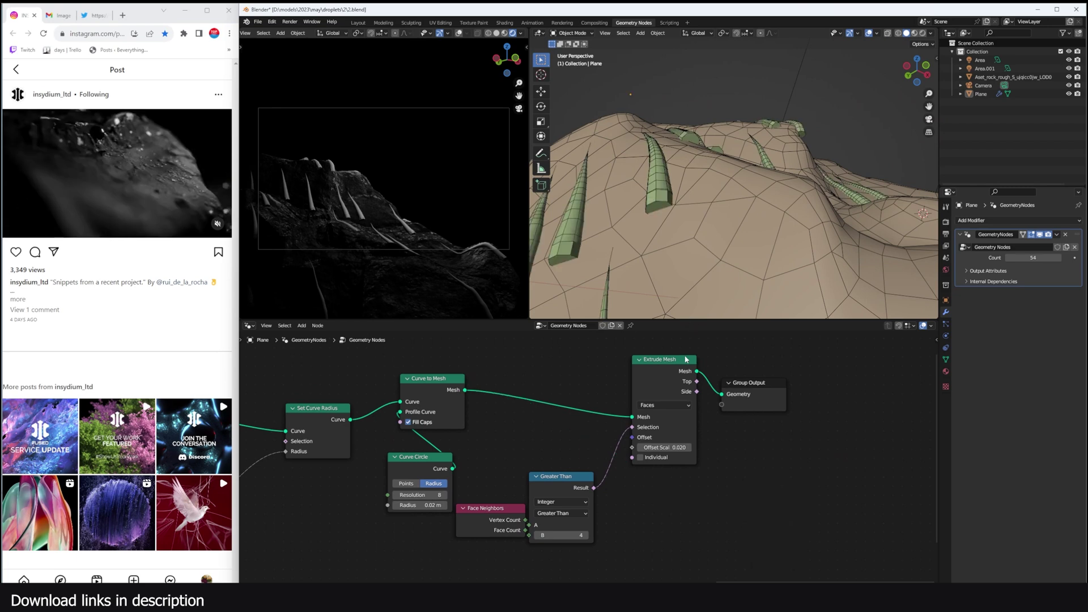
# Insert a Scale Elements node between Extrude Mesh and Group Output.
pyautogui.scroll(2, 686, 398)
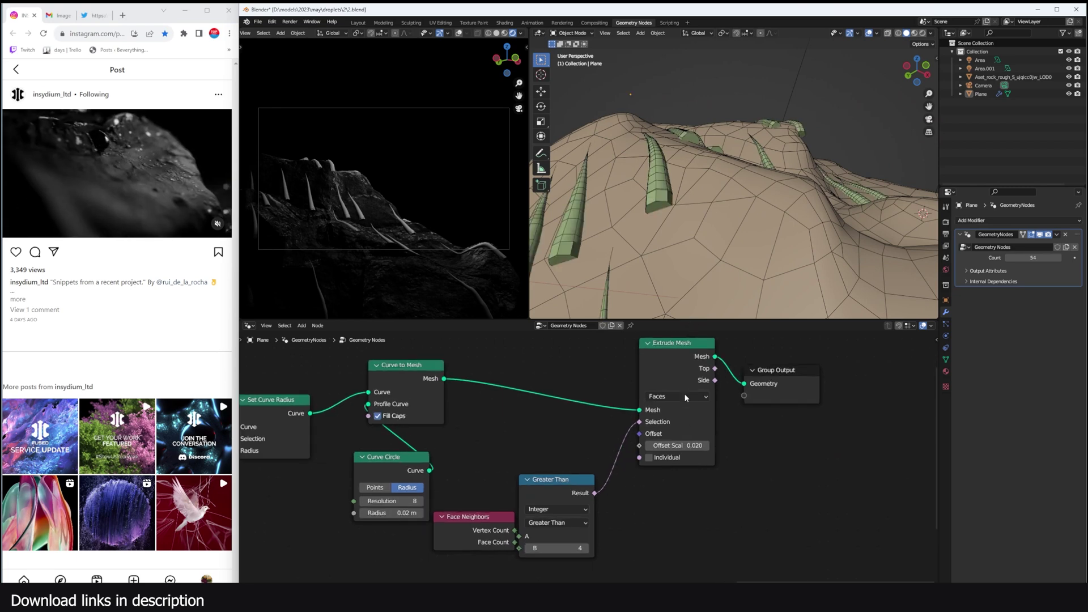
pyautogui.moveTo(803, 384); pyautogui.dragTo(908, 380)
pyautogui.moveTo(790, 399); pyautogui.dragTo(717, 414, button='middle')
pyautogui.hotkey('shift', 'a')
pyautogui.click(703, 414)
pyautogui.write('sca')
pyautogui.press('Return')
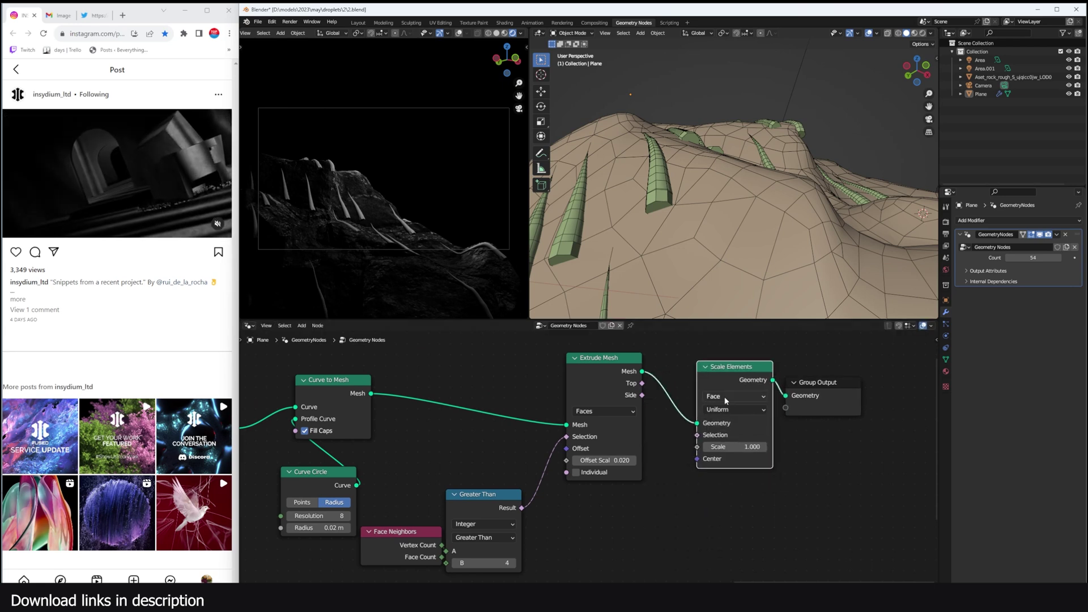
pyautogui.click(672, 408)
# Drive Scale Elements' Selection from Extrude Mesh's Top, using Offset Scale 0.010 and Scale 0.680.
pyautogui.moveTo(624, 385); pyautogui.dragTo(681, 439)
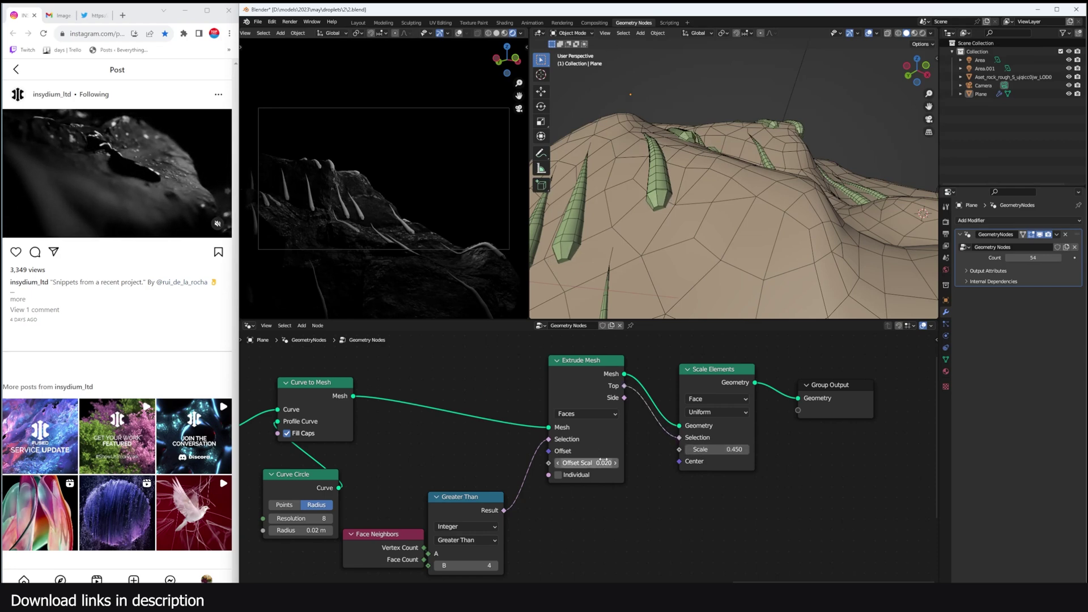
pyautogui.moveTo(588, 463); pyautogui.dragTo(597, 464)
pyautogui.moveTo(713, 450); pyautogui.dragTo(726, 449)
# Duplicate Extrude Mesh and Scale Elements, and feed the first Scale Elements' Geometry into the duplicated Extrude Mesh.
pyautogui.moveTo(715, 439); pyautogui.dragTo(544, 441, button='middle')
pyautogui.moveTo(684, 395); pyautogui.dragTo(832, 393)
pyautogui.scroll(-3, 650, 404)
pyautogui.moveTo(614, 375); pyautogui.dragTo(448, 425)
pyautogui.hotkey('shift', 'd')
pyautogui.click(640, 491)
pyautogui.moveTo(762, 402); pyautogui.dragTo(858, 389)
pyautogui.click(863, 431)
pyautogui.moveTo(635, 460)
pyautogui.mouseDown()
pyautogui.moveTo(636, 423)
pyautogui.moveTo(581, 432)
pyautogui.moveTo(616, 465)
pyautogui.mouseUp()
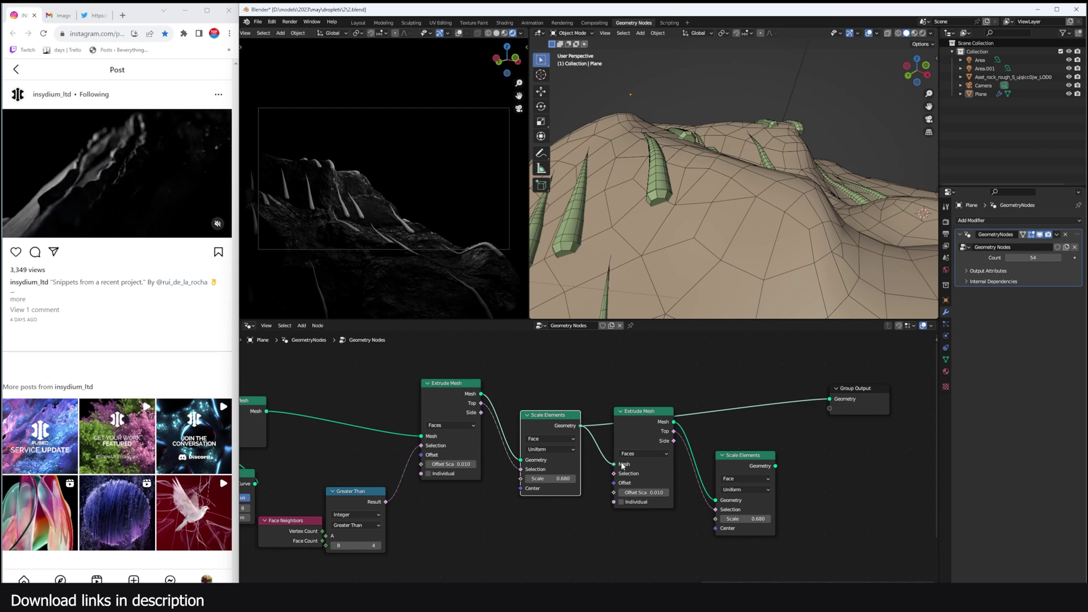
# Output the second Scale Elements to a Viewer and Group Output, and connect the first Extrude Mesh's Top to the second's Selection.
pyautogui.keyDown('ctrl'); pyautogui.keyDown('shift'); pyautogui.click(746, 474); pyautogui.keyUp('shift'); pyautogui.keyUp('ctrl')
pyautogui.scroll(1, 609, 471)
pyautogui.moveTo(452, 389); pyautogui.dragTo(621, 481)
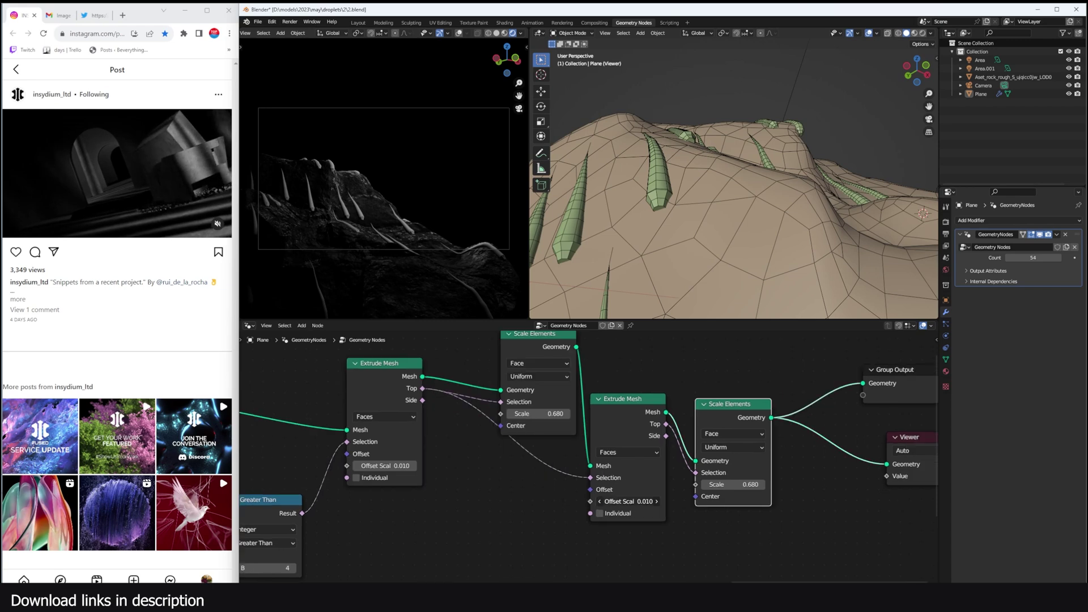
# Set the first Scale Elements node's Scale to 0.990 and inspect the droplet tips.
pyautogui.moveTo(629, 501); pyautogui.dragTo(631, 501)
pyautogui.scroll(3, 668, 277)
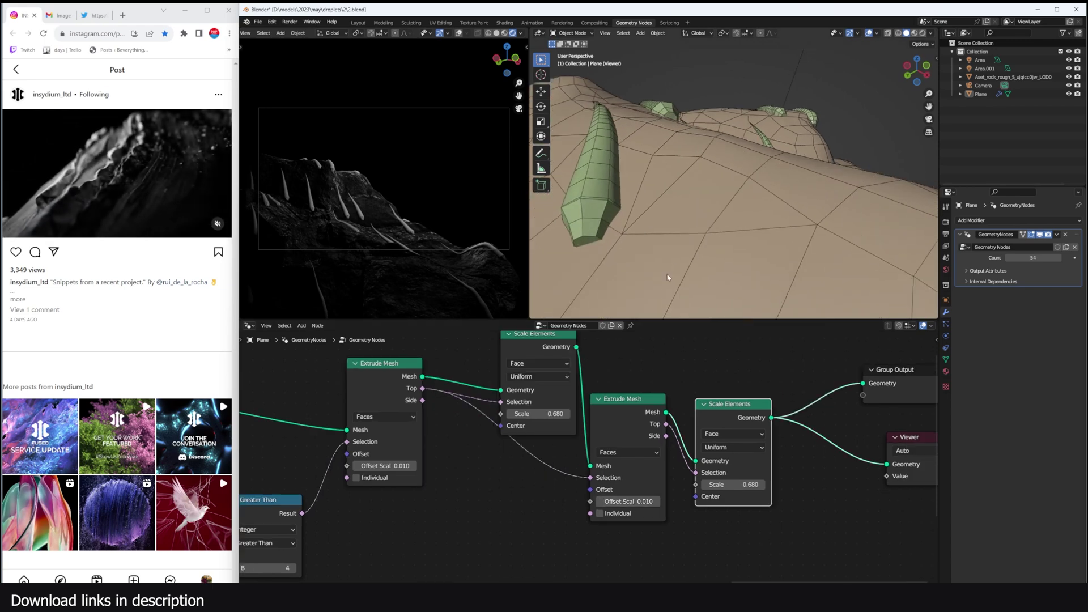
pyautogui.moveTo(669, 275); pyautogui.dragTo(656, 277, button='middle')
pyautogui.moveTo(539, 414); pyautogui.dragTo(552, 414)
pyautogui.scroll(-3, 653, 287)
pyautogui.moveTo(653, 287); pyautogui.dragTo(693, 279, button='middle')
pyautogui.moveTo(786, 295); pyautogui.dragTo(718, 280, button='middle')
# Insert a Subdivision Surface node between the second Scale Elements and Group Output.
pyautogui.scroll(-4, 818, 425)
pyautogui.moveTo(817, 425); pyautogui.dragTo(680, 432, button='middle')
pyautogui.hotkey('shift', 'a')
pyautogui.click(689, 391)
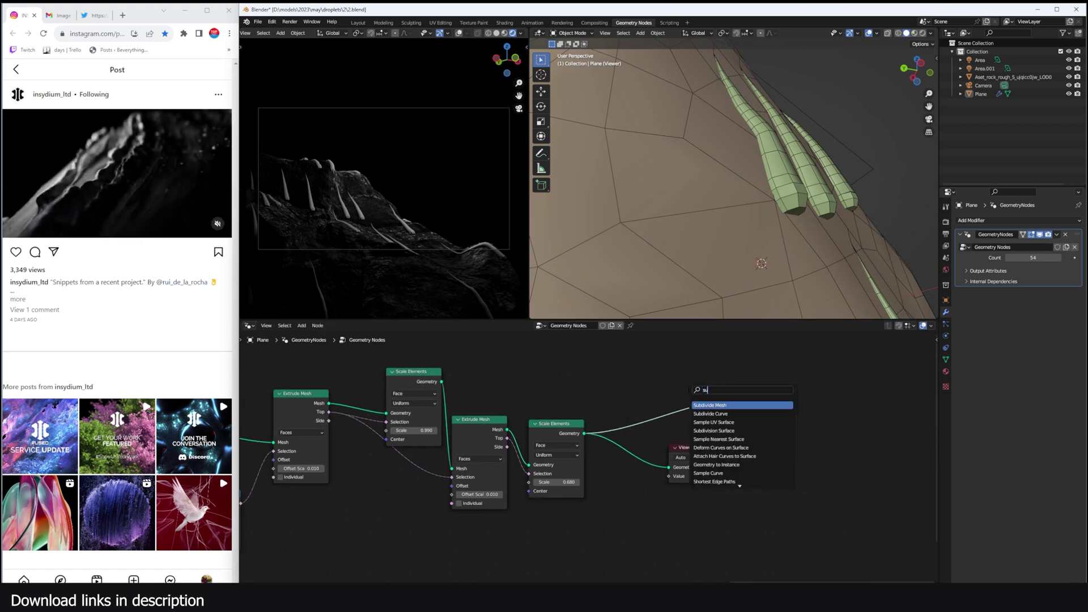
pyautogui.write('subdiv')
pyautogui.press('Return')
pyautogui.click(719, 453)
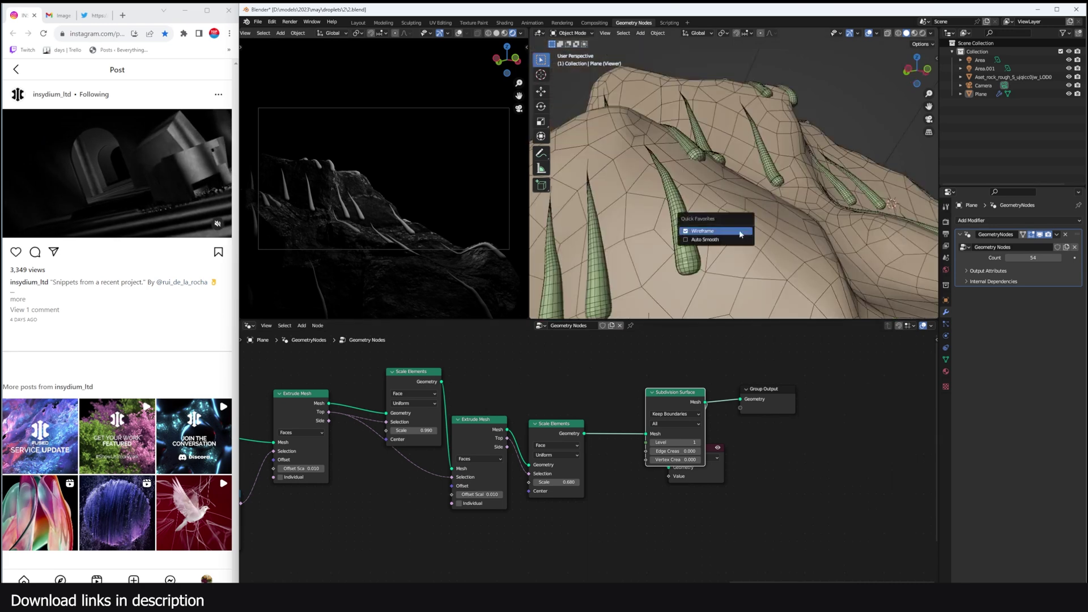
# Hide the wireframe, connect the Subdivision Surface output to the Viewer, and move the Viewer below Group Output.
pyautogui.click(718, 449)
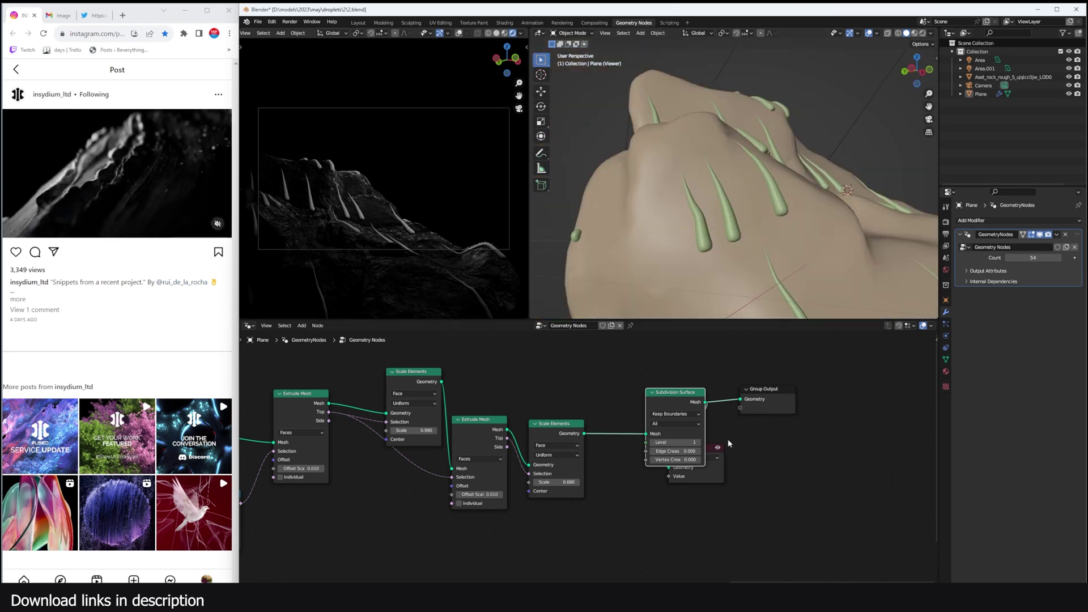
pyautogui.moveTo(717, 452); pyautogui.dragTo(815, 441)
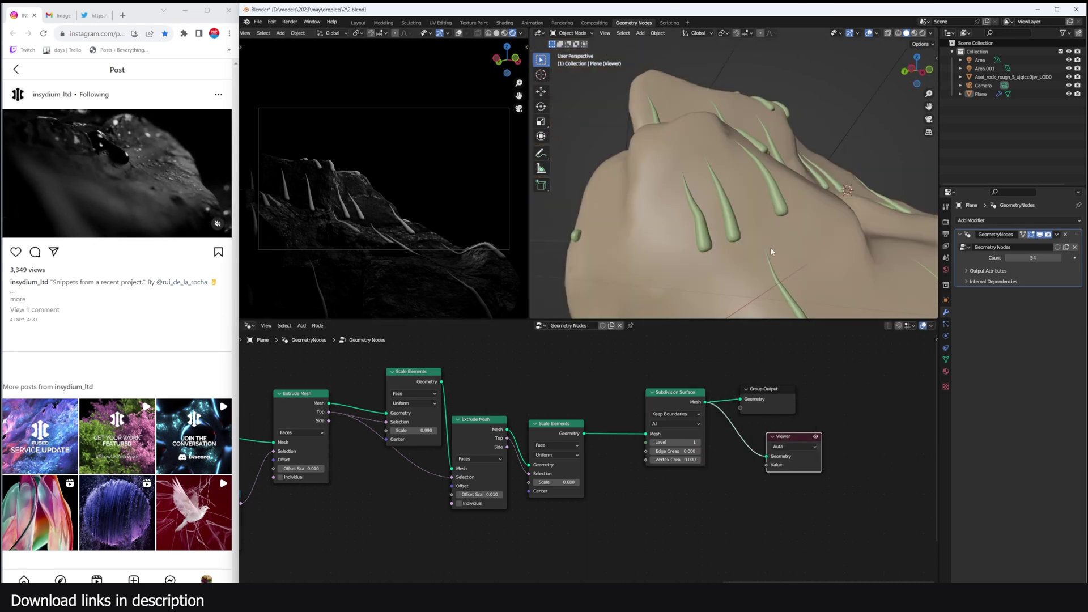
pyautogui.moveTo(771, 252); pyautogui.dragTo(788, 245, button='middle')
# Set the second Scale Elements' Scale to 0.500 and the second Extrude Mesh's Offset Scale to 0.020.
pyautogui.moveTo(543, 458); pyautogui.dragTo(594, 455, button='middle')
pyautogui.scroll(4, 593, 455)
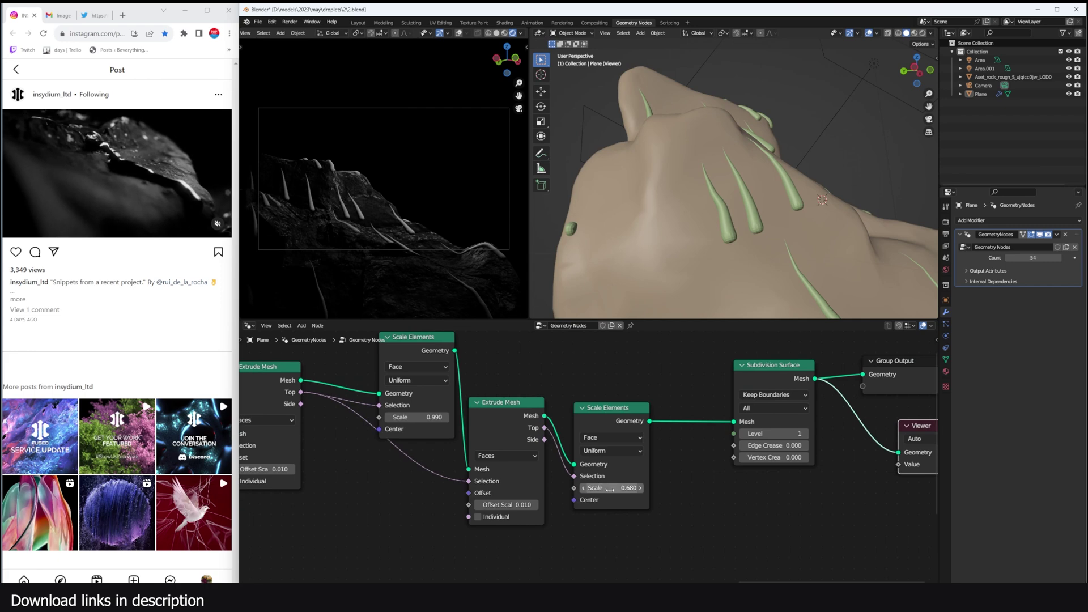
pyautogui.moveTo(610, 488); pyautogui.dragTo(599, 488)
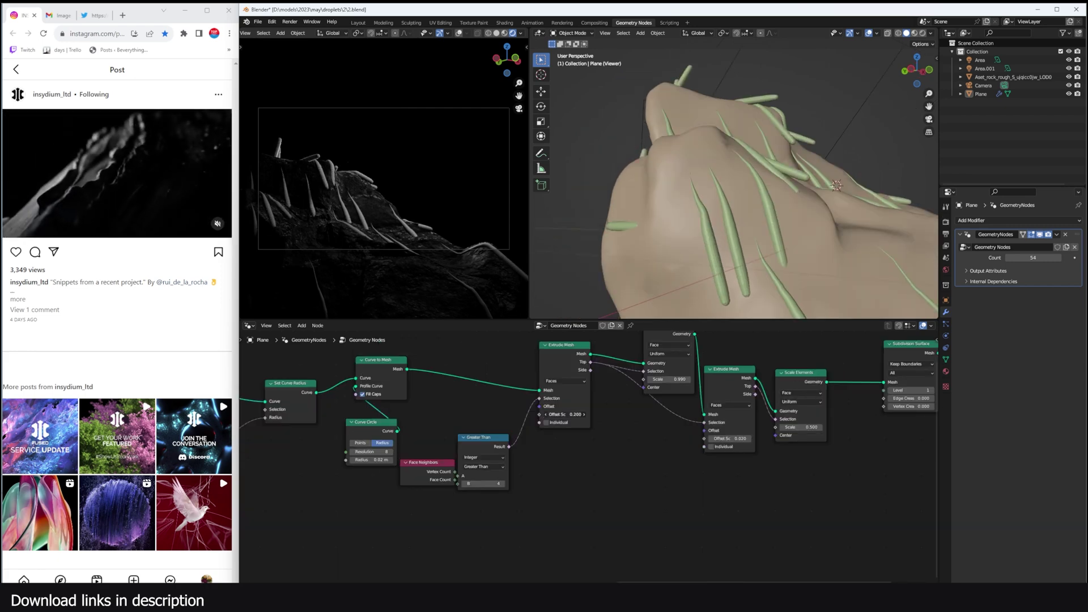
pyautogui.moveTo(563, 425); pyautogui.dragTo(616, 424, button='middle')
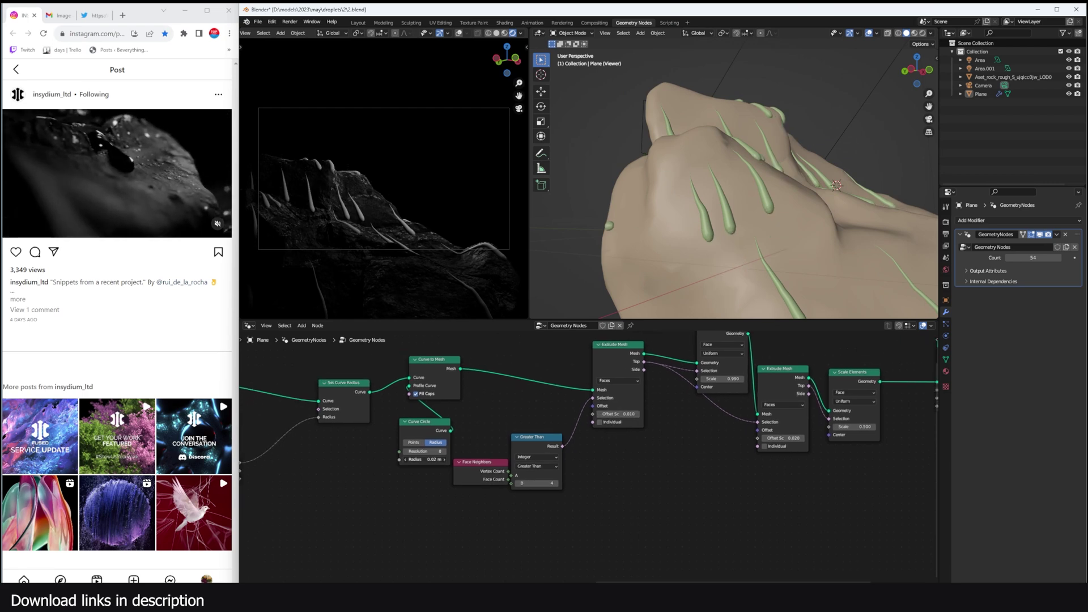
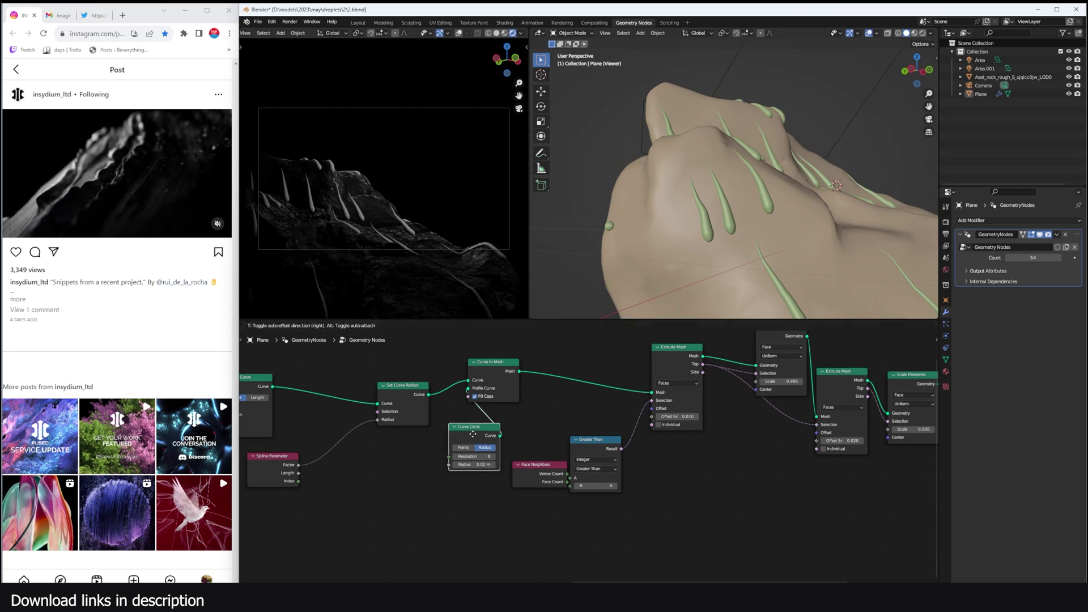
# Add a Value node near the Spline Parameter node and set it to 1.000.
pyautogui.moveTo(491, 439); pyautogui.dragTo(692, 422, button='middle')
pyautogui.hotkey('shift', 'a')
pyautogui.click(579, 436)
pyautogui.write('val')
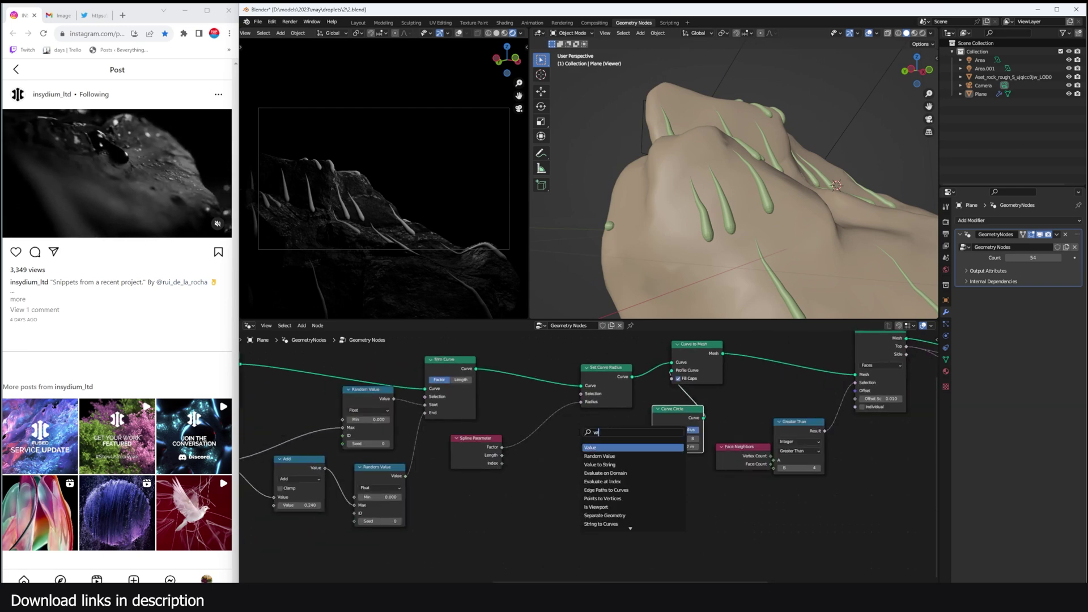
pyautogui.press('Return')
pyautogui.click(601, 463)
pyautogui.scroll(3, 601, 463)
pyautogui.moveTo(610, 464); pyautogui.dragTo(598, 466, button='middle')
pyautogui.click(549, 475)
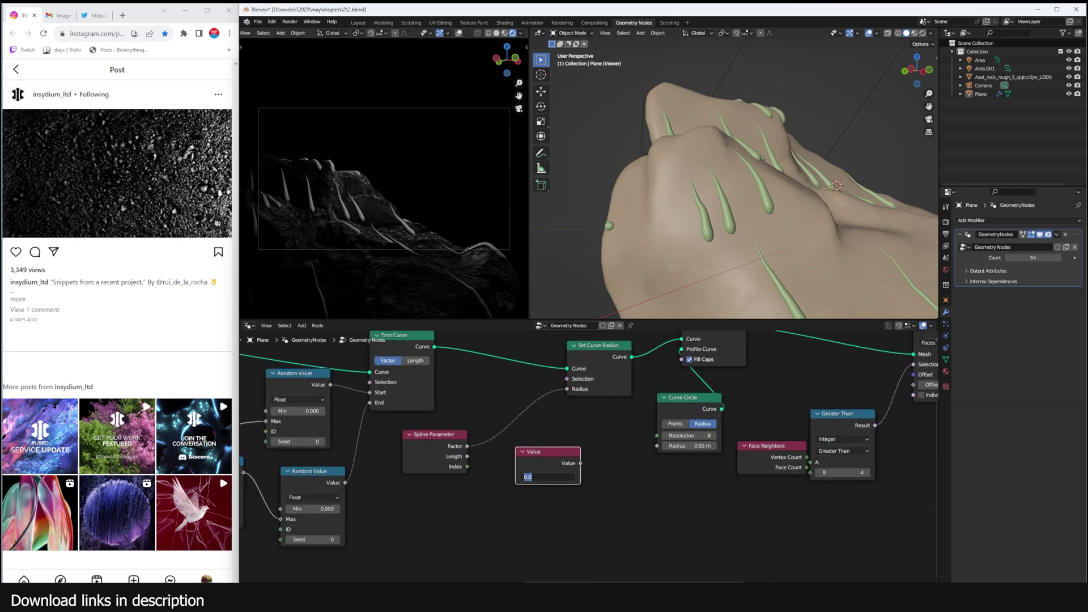
pyautogui.write('1')
pyautogui.press('Return')
pyautogui.moveTo(552, 458); pyautogui.dragTo(521, 485)
# Add a Math node set to Multiply with factor 0.020, feed it from the Value node, and connect it to Curve Circle's Radius.
pyautogui.hotkey('shift', 'a')
pyautogui.moveTo(628, 455)
pyautogui.click(589, 432)
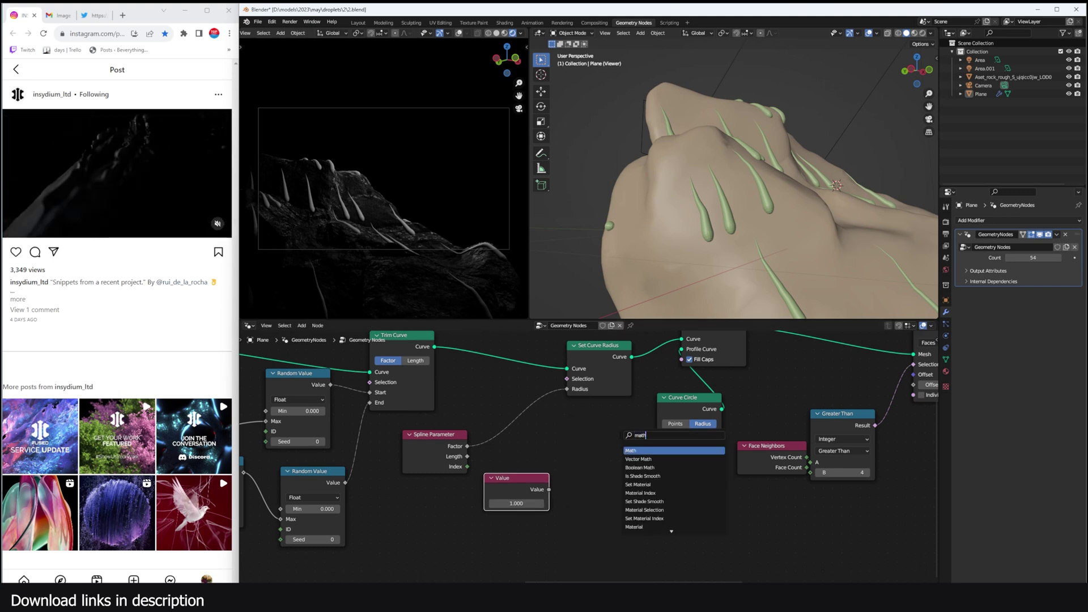
pyautogui.press('Return')
pyautogui.click(652, 462)
pyautogui.scroll(1, 624, 457)
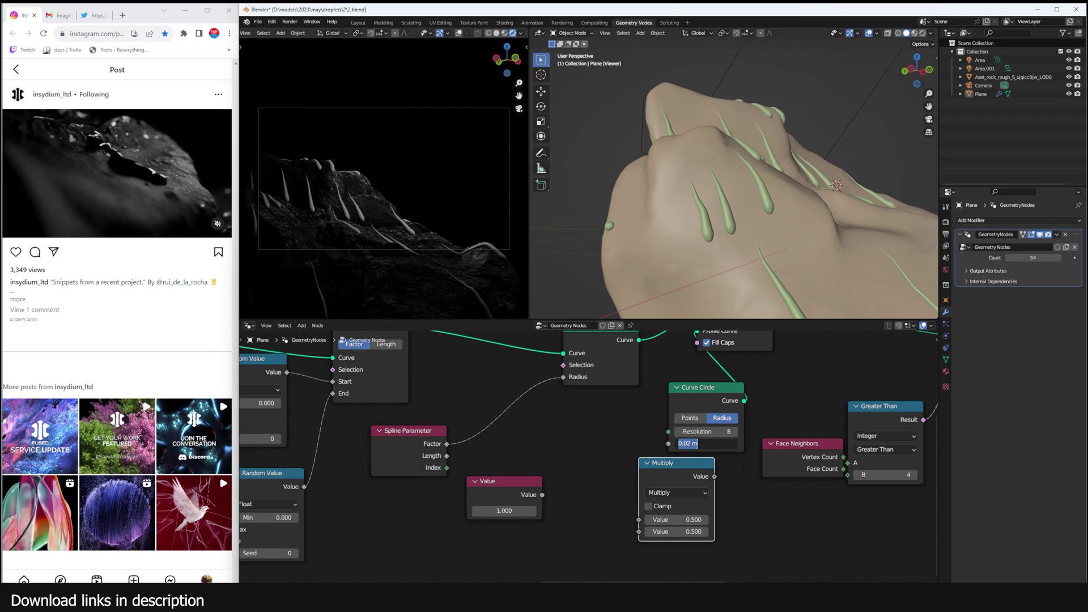
pyautogui.press('Right')
pyautogui.moveTo(675, 480); pyautogui.dragTo(643, 473)
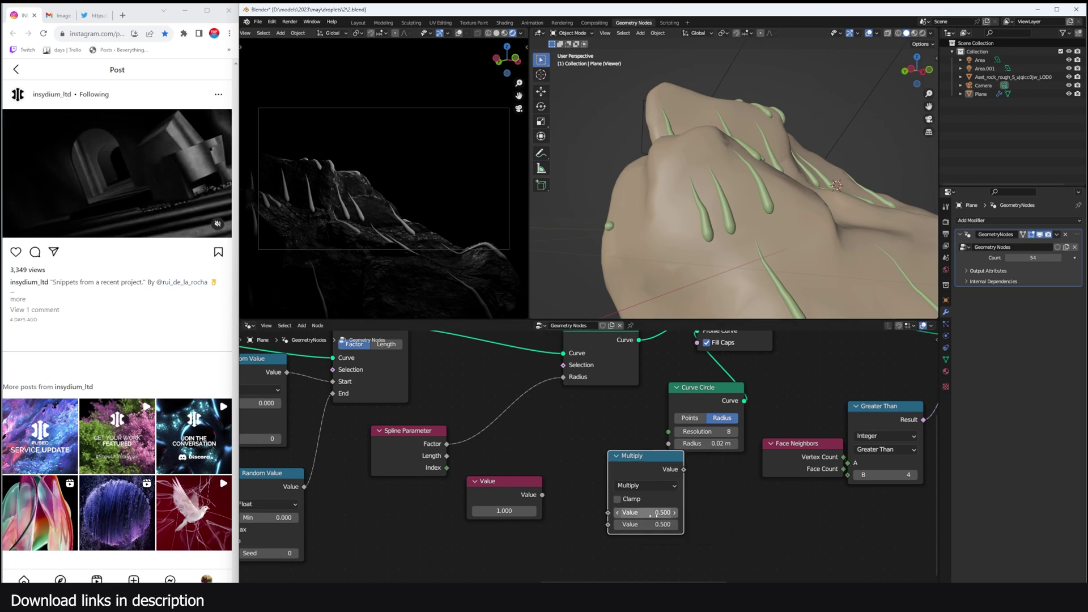
pyautogui.click(612, 513)
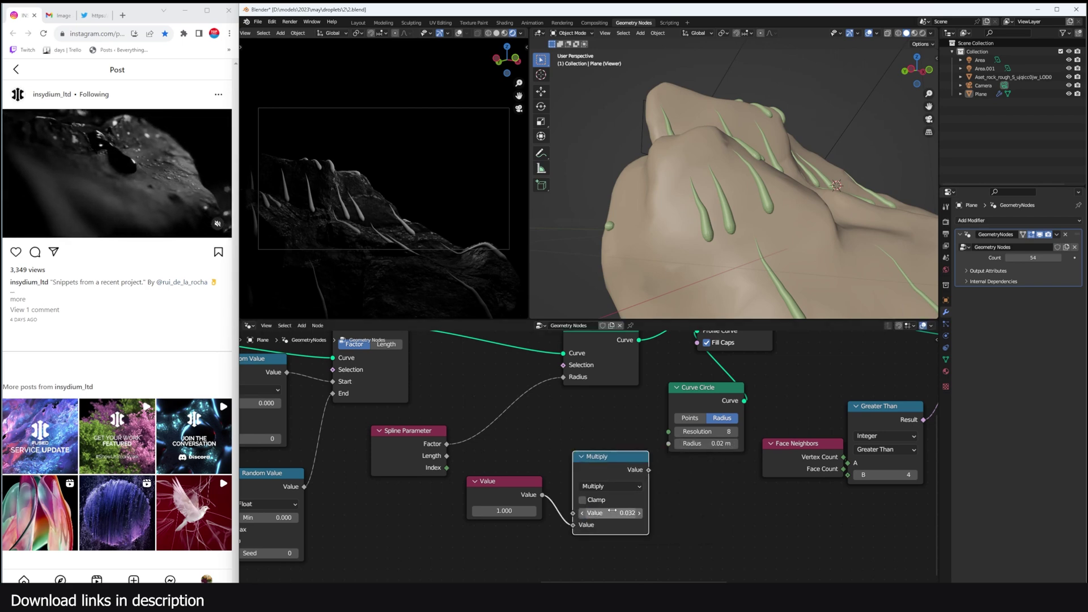
pyautogui.moveTo(612, 513); pyautogui.dragTo(595, 512)
pyautogui.moveTo(649, 470); pyautogui.dragTo(669, 444)
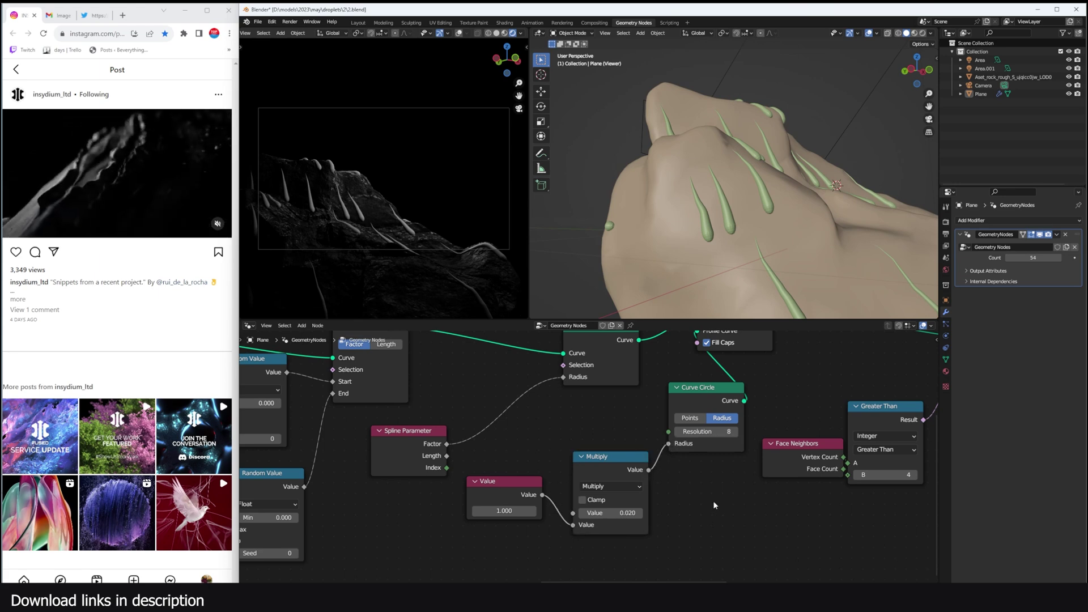
# Duplicate the Multiply node with factor 0.010, feed it from the Value node, and connect it to the first Extrude Mesh's Offset Scale.
pyautogui.scroll(-1, 713, 501)
pyautogui.moveTo(713, 501); pyautogui.dragTo(626, 492, button='middle')
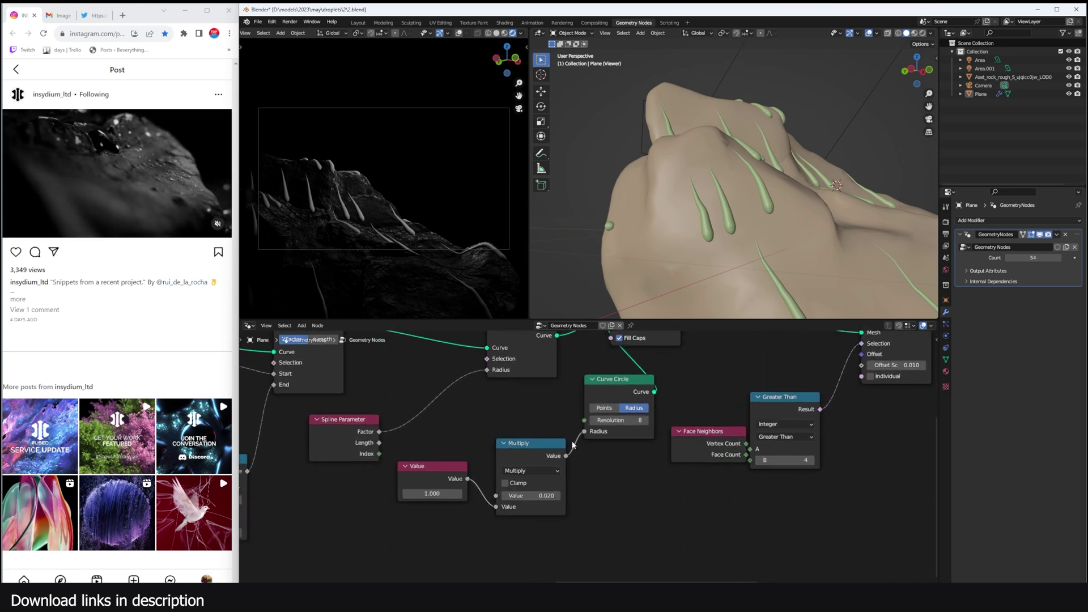
pyautogui.moveTo(724, 409); pyautogui.dragTo(599, 399, button='middle')
pyautogui.scroll(-4, 625, 390)
pyautogui.click(453, 441)
pyautogui.hotkey('shift', 'd')
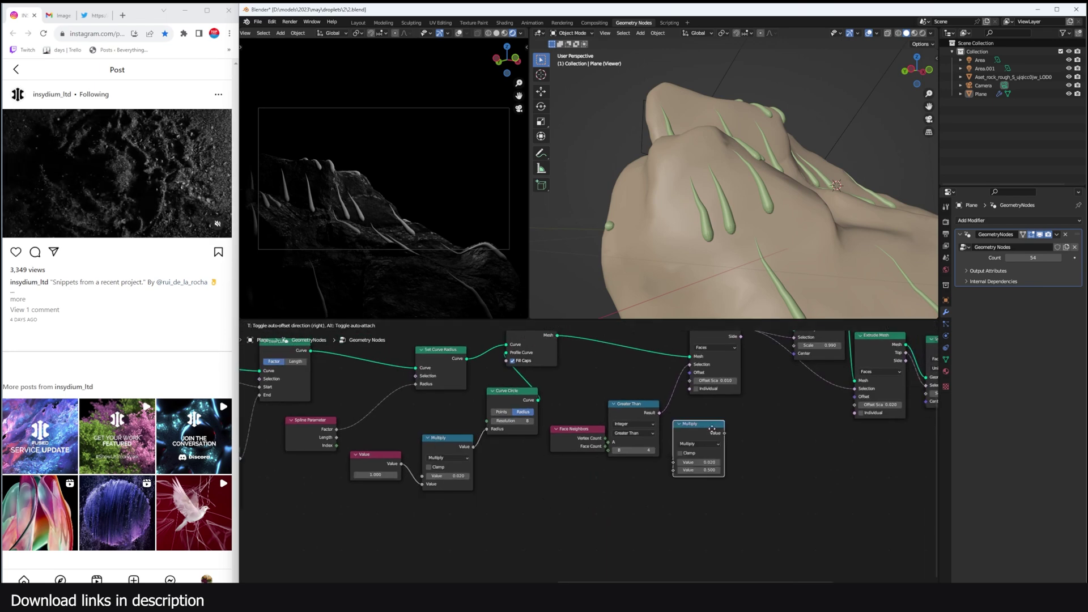
pyautogui.click(717, 427)
pyautogui.scroll(3, 734, 380)
pyautogui.moveTo(735, 380); pyautogui.dragTo(710, 381, button='middle')
pyautogui.hotkey('ctrl', 'c')
pyautogui.hotkey('ctrl', 'v')
pyautogui.moveTo(290, 487); pyautogui.dragTo(655, 495)
pyautogui.scroll(-1, 652, 477)
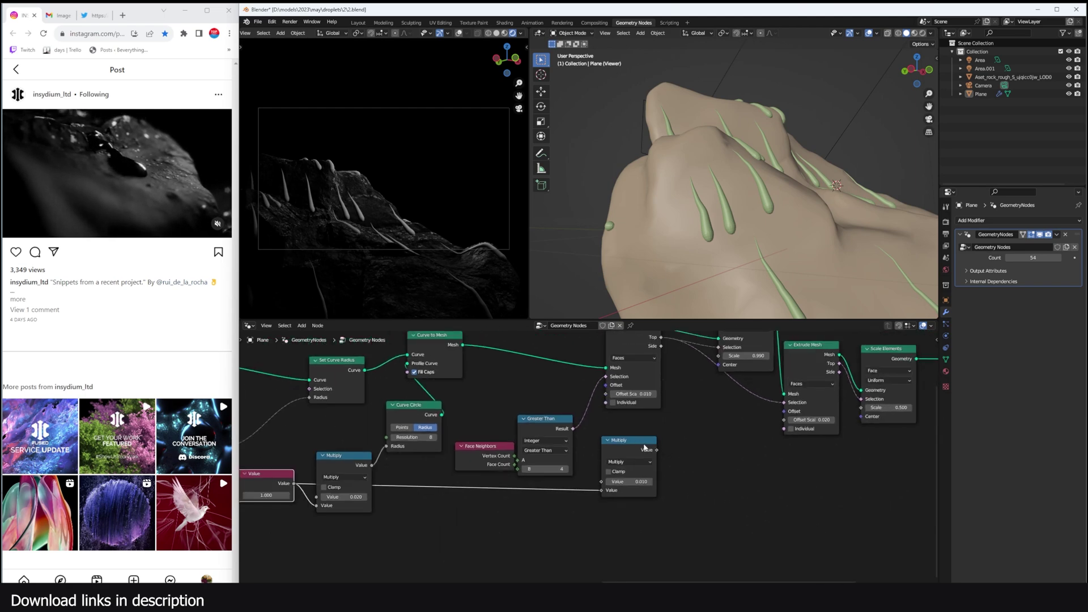
pyautogui.moveTo(764, 473); pyautogui.dragTo(696, 469, button='middle')
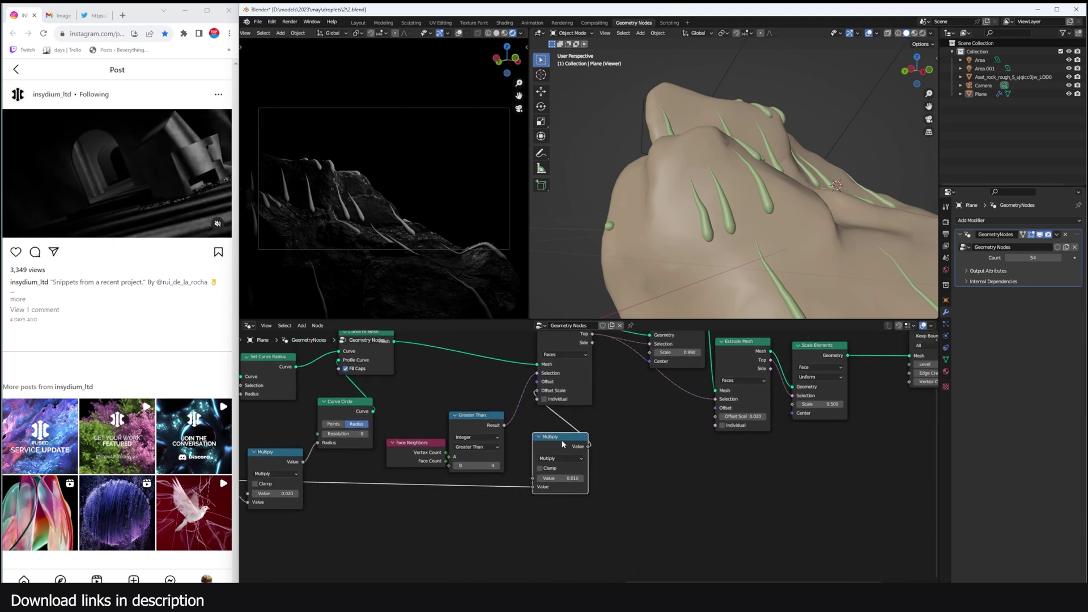
# Duplicate the Multiply node with factor 0.990, feed it from the Value node, and connect it to the first Scale Elements' Scale.
pyautogui.moveTo(563, 445); pyautogui.dragTo(561, 455, button='middle')
pyautogui.hotkey('shift', 'd')
pyautogui.click(664, 426)
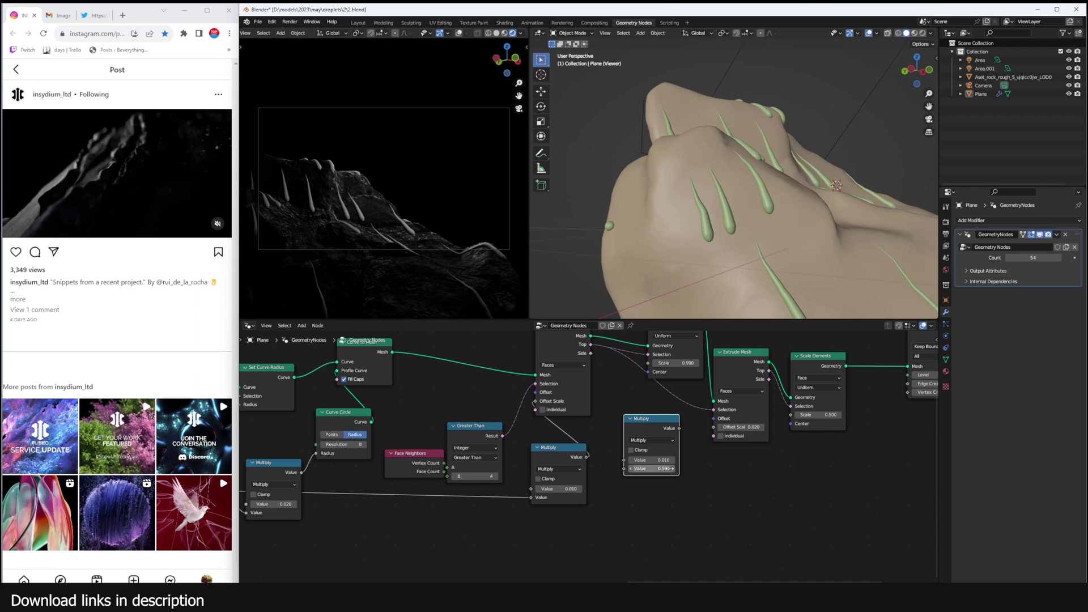
pyautogui.click(667, 460)
pyautogui.write('.99')
pyautogui.press('Return')
pyautogui.moveTo(561, 456); pyautogui.dragTo(544, 441)
pyautogui.scroll(-3, 351, 485)
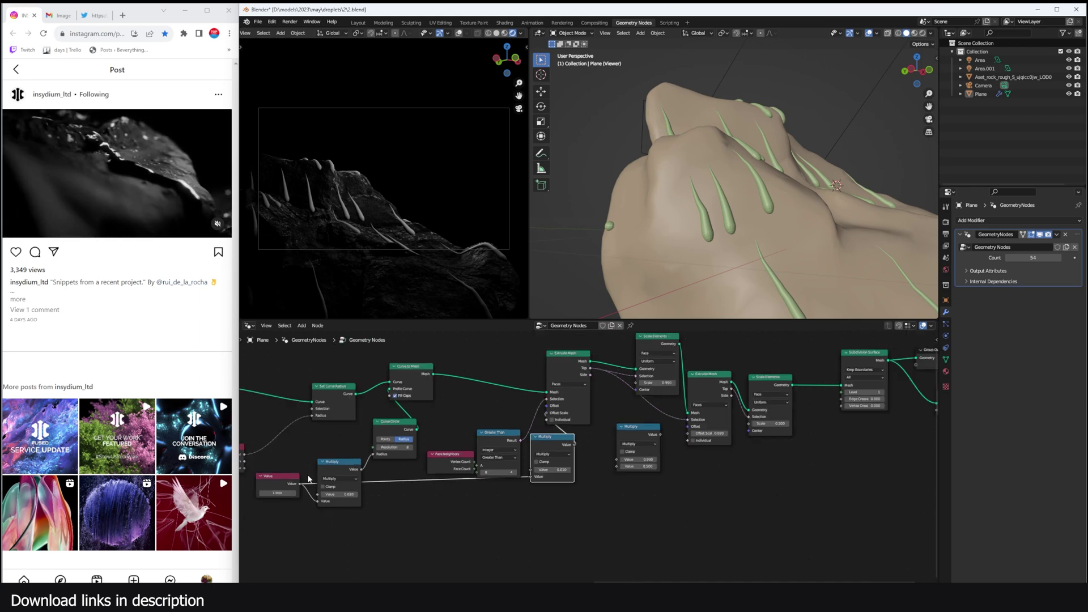
pyautogui.moveTo(289, 480); pyautogui.dragTo(326, 476, button='middle')
pyautogui.moveTo(338, 480); pyautogui.dragTo(641, 464)
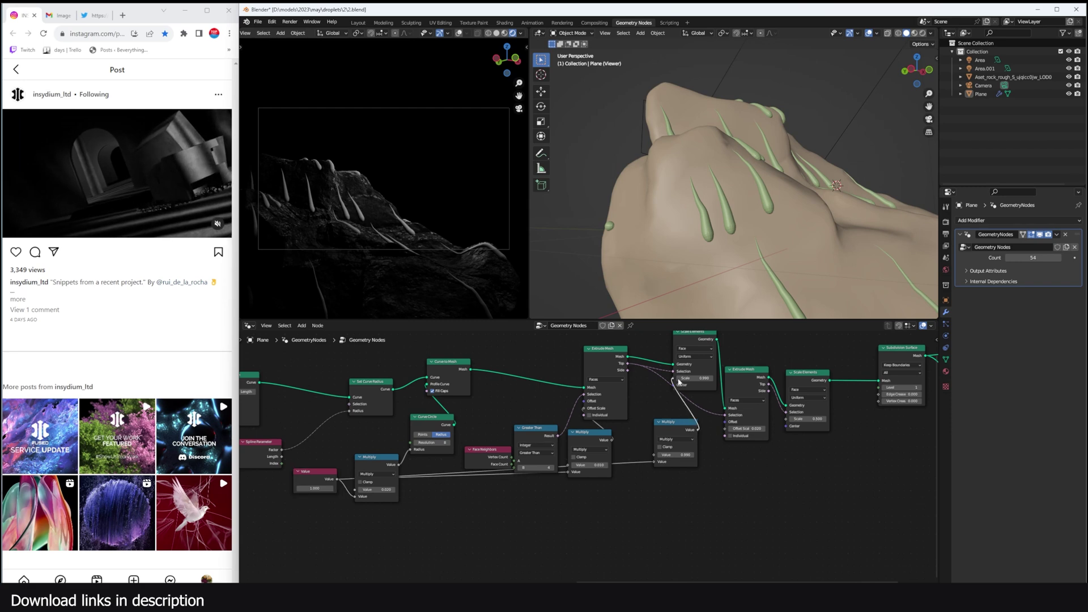
# Add two more Multiply copies fed by the Value node and set the one below the second Extrude Mesh to 0.020.
pyautogui.hotkey('shift', 'd')
pyautogui.moveTo(321, 478); pyautogui.dragTo(706, 483)
pyautogui.moveTo(718, 461); pyautogui.dragTo(709, 465)
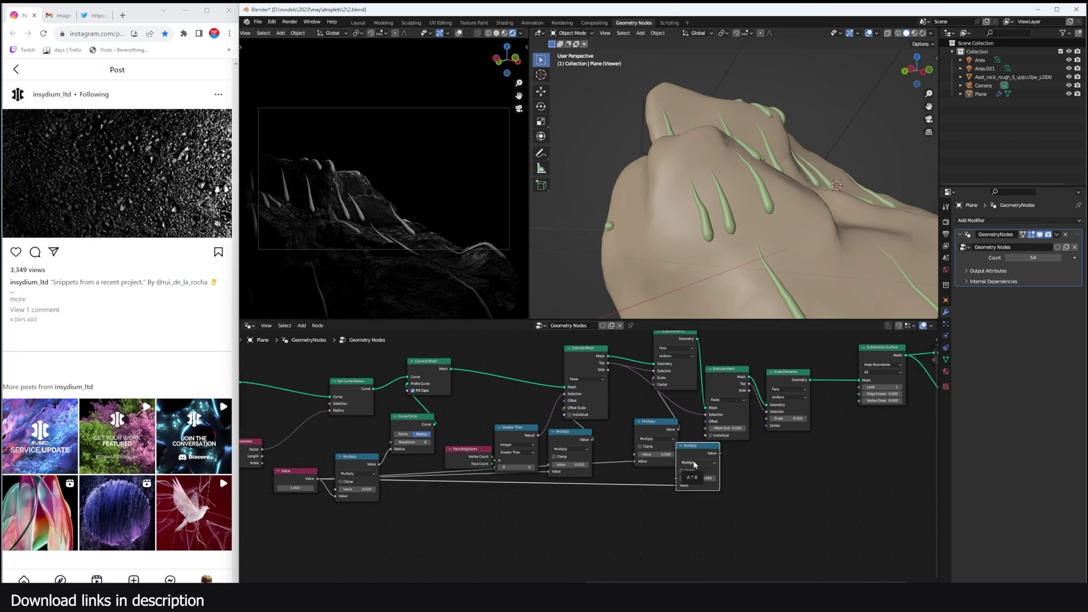
pyautogui.hotkey('ctrl', 'shift', 'd')
pyautogui.click(772, 475)
pyautogui.scroll(6, 697, 462)
pyautogui.moveTo(748, 495); pyautogui.dragTo(640, 499, button='middle')
pyautogui.click(640, 499)
pyautogui.write('.')
pyautogui.click(639, 499)
pyautogui.write('.0')
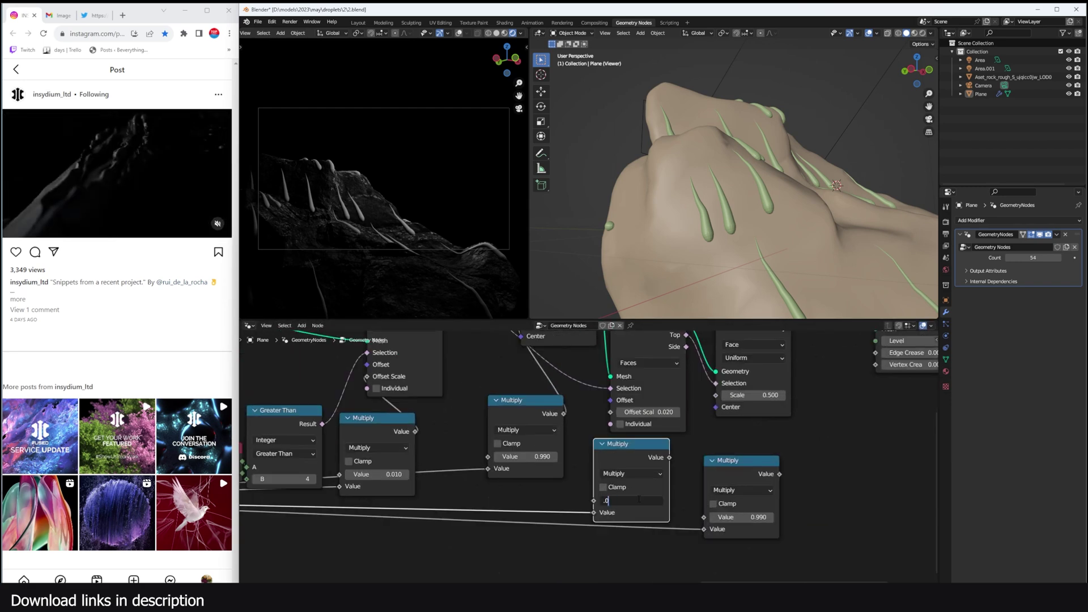
pyautogui.write('2')
pyautogui.press('Return')
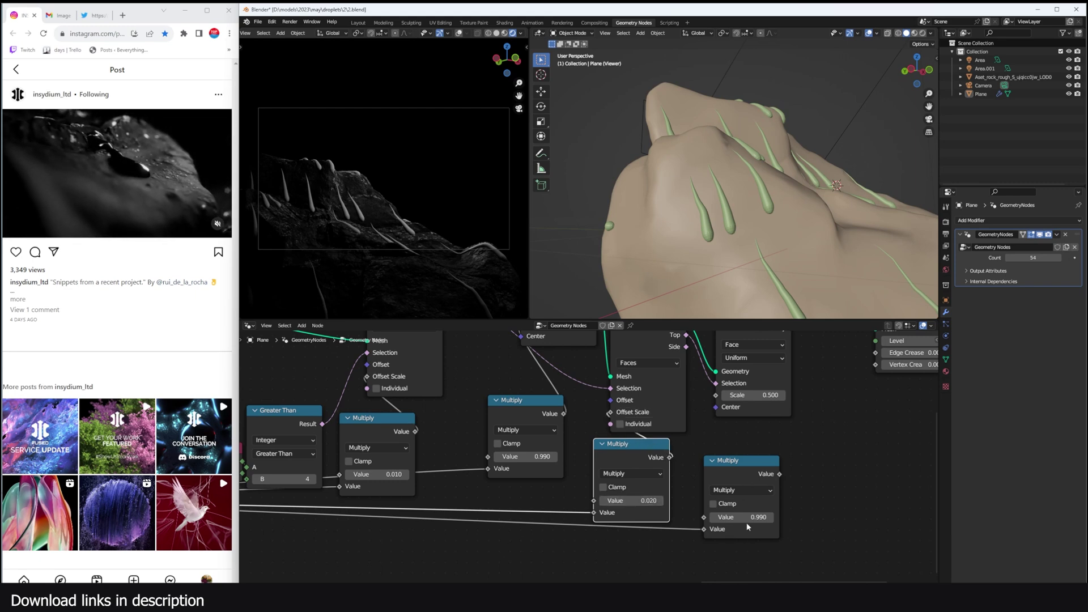
# Connect the last Multiply node's output to the second Scale Elements' Scale.
pyautogui.moveTo(780, 474); pyautogui.dragTo(717, 396)
pyautogui.scroll(-6, 627, 444)
pyautogui.moveTo(631, 446); pyautogui.dragTo(726, 450, button='middle')
pyautogui.scroll(-4, 600, 465)
pyautogui.moveTo(600, 465); pyautogui.dragTo(655, 457, button='middle')
pyautogui.scroll(4, 442, 468)
pyautogui.moveTo(442, 468); pyautogui.dragTo(542, 466, button='middle')
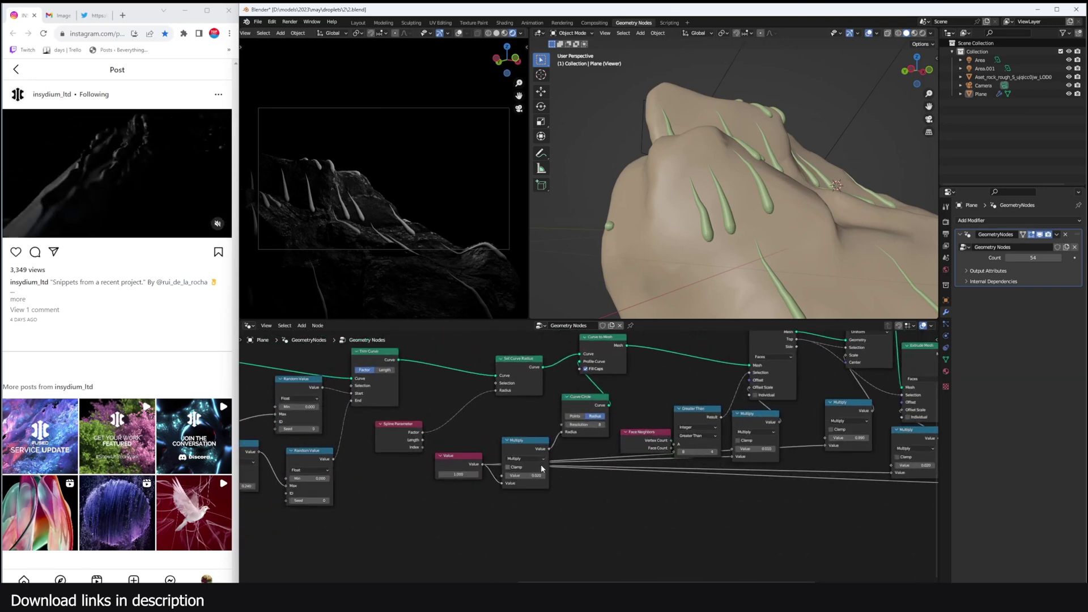
# Raise the Value node to 2.010 and set the first Extrude Mesh's Multiply factor to 0.020.
pyautogui.moveTo(459, 474); pyautogui.dragTo(528, 474)
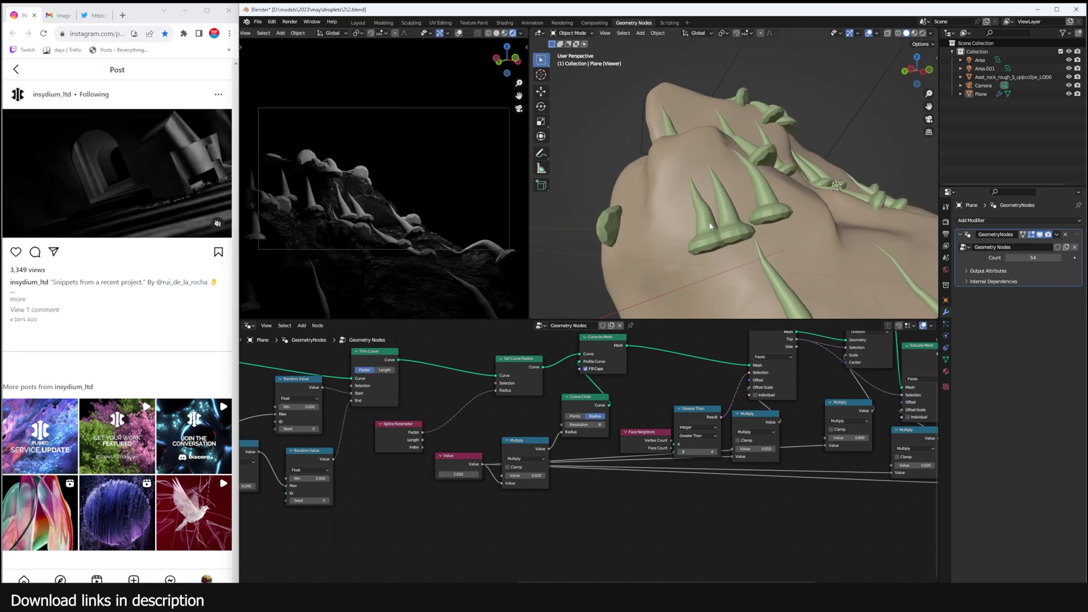
pyautogui.scroll(3, 764, 497)
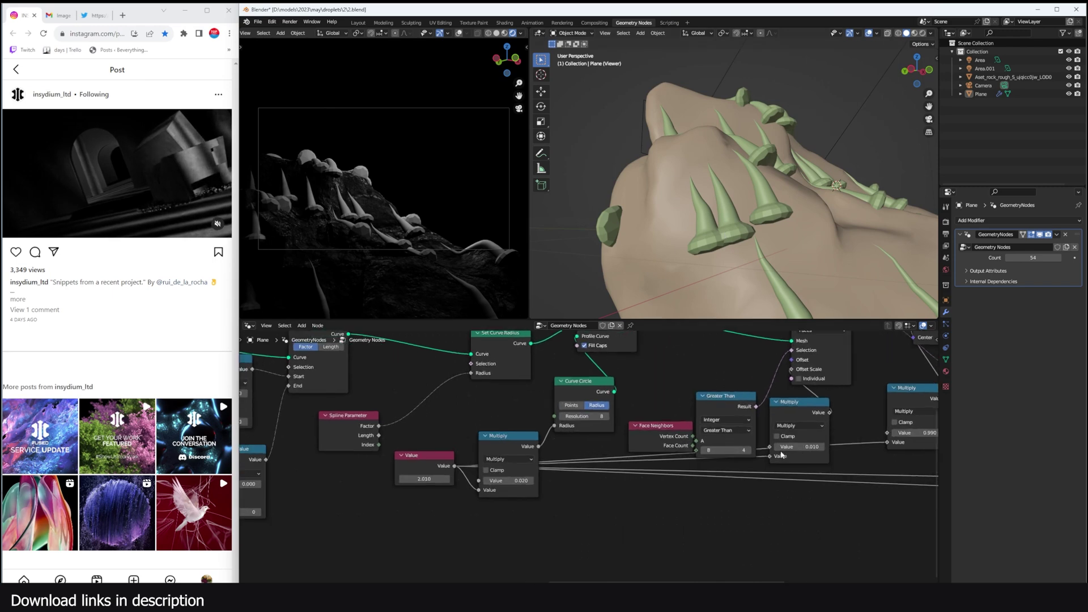
pyautogui.click(693, 439)
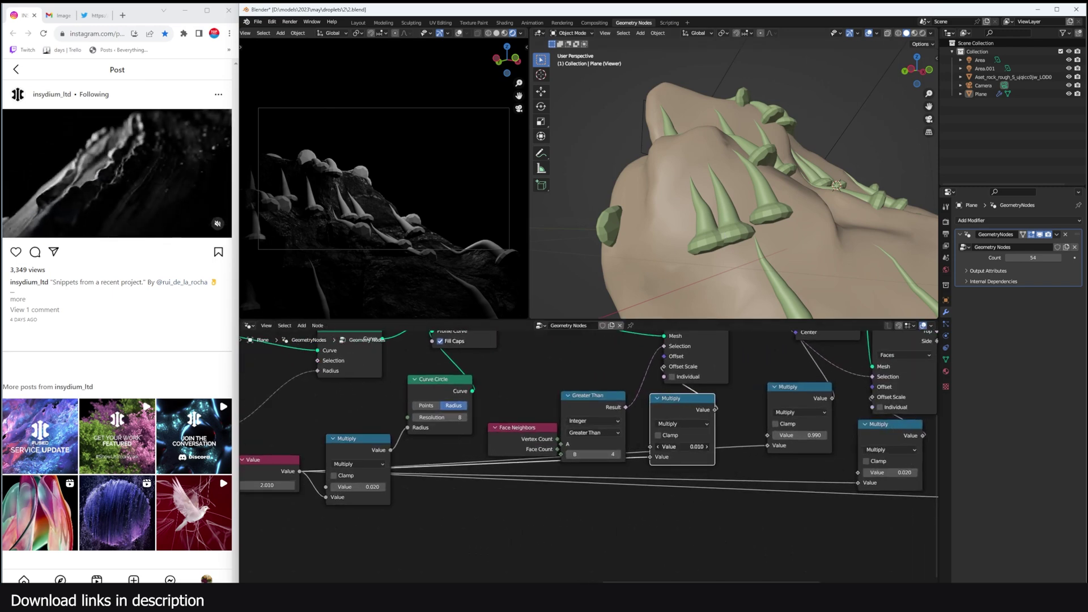
pyautogui.moveTo(683, 447); pyautogui.dragTo(687, 447)
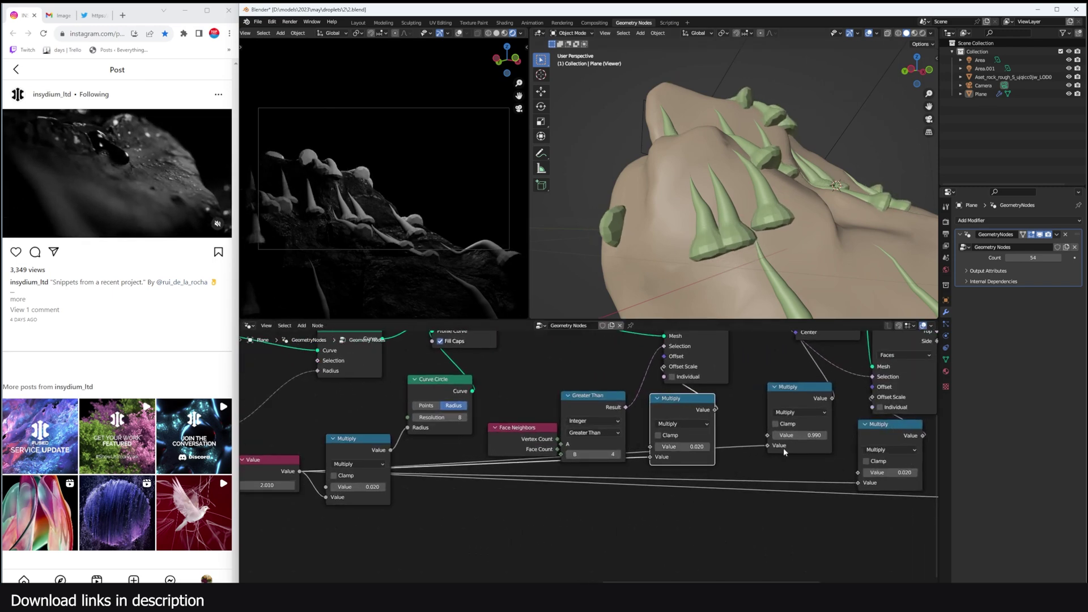
# Set the first Scale Elements' Multiply factor to 0.830 and reduce the Value node to 1.710.
pyautogui.moveTo(799, 434); pyautogui.dragTo(782, 435)
pyautogui.scroll(-2, 715, 475)
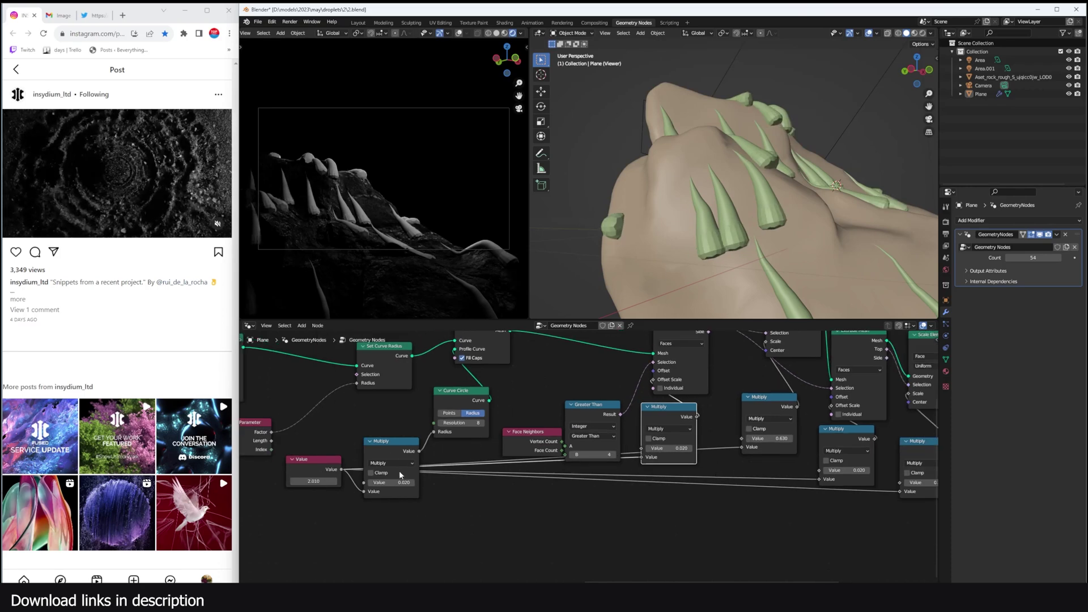
pyautogui.moveTo(314, 481); pyautogui.dragTo(283, 482)
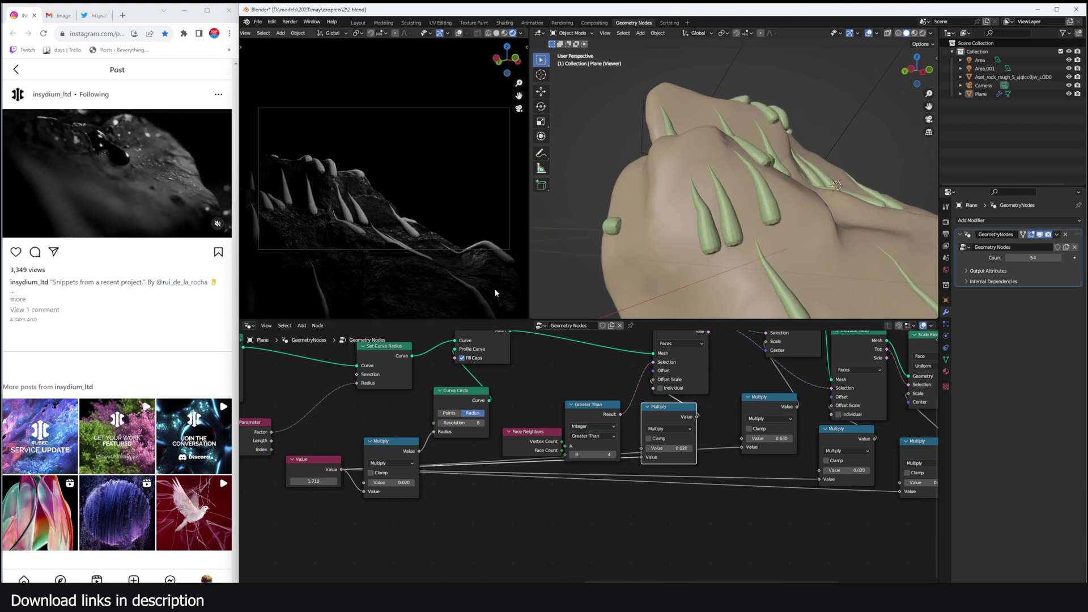
# Add a Set Shade Smooth node after Subdivision Surface and connect it to both the Viewer and Group Output.
pyautogui.click(777, 223)
pyautogui.press('Home')
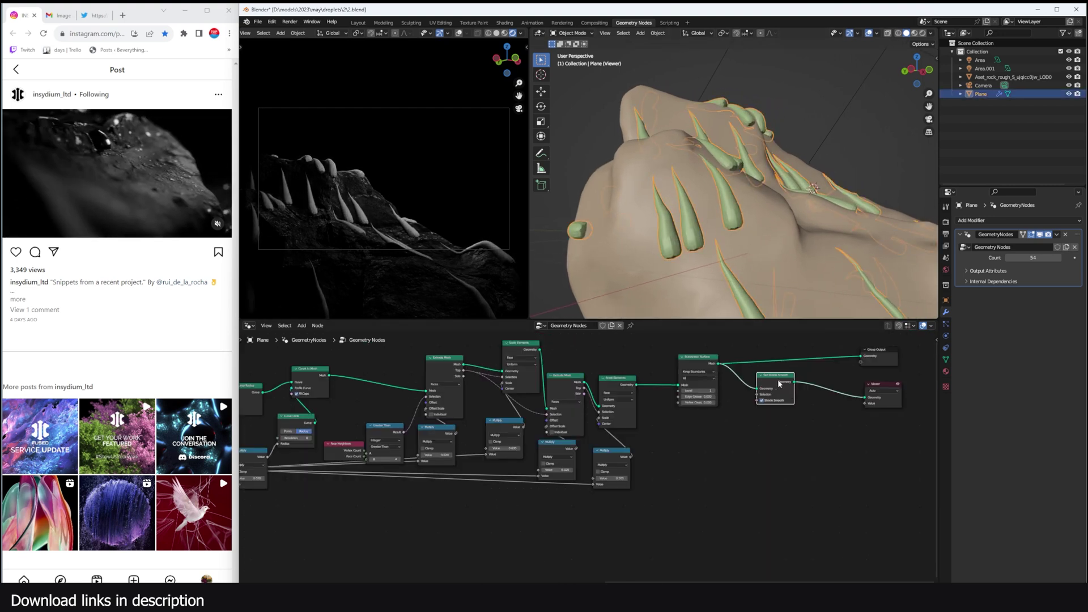
pyautogui.scroll(-4, 784, 281)
pyautogui.moveTo(735, 281); pyautogui.dragTo(749, 240, button='middle')
pyautogui.click(784, 282)
pyautogui.scroll(3, 738, 280)
pyautogui.click(749, 240)
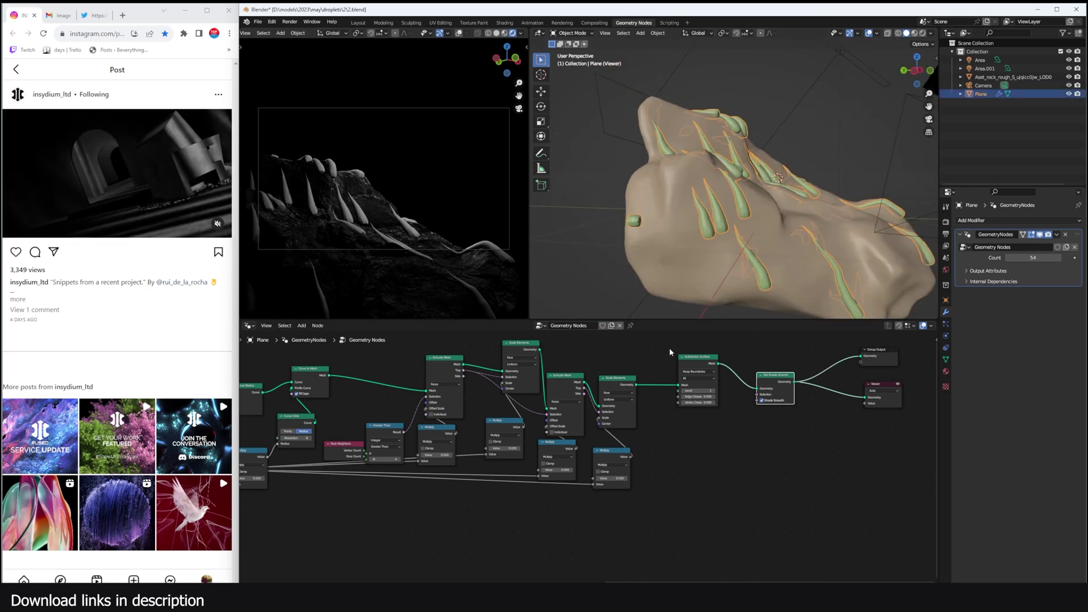
# Set the modifier's Count to 49 and inspect the droplets from the other side of the rock.
pyautogui.moveTo(1036, 254)
pyautogui.mouseDown()
pyautogui.moveTo(1014, 253)
pyautogui.moveTo(1033, 253)
pyautogui.mouseUp()
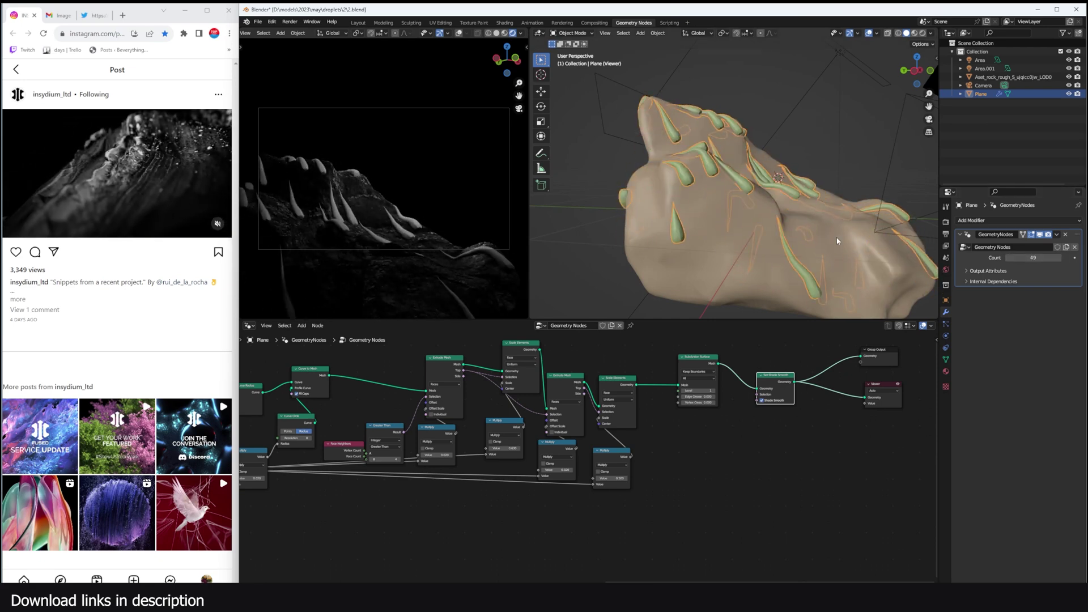
pyautogui.click(835, 237)
pyautogui.scroll(-4, 814, 238)
pyautogui.moveTo(683, 235); pyautogui.dragTo(725, 232, button='middle')
pyautogui.scroll(4, 725, 231)
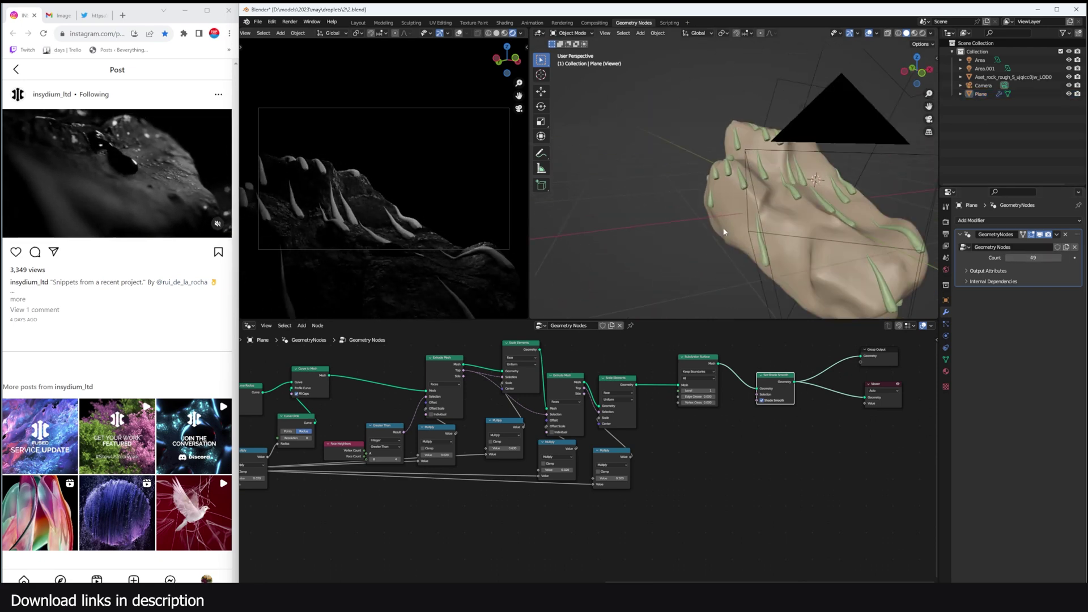
# Duplicate the Group Input near the Value node and move all of the Value node's outgoing links to its empty socket.
pyautogui.moveTo(510, 479); pyautogui.dragTo(646, 476, button='middle')
pyautogui.moveTo(442, 515); pyautogui.dragTo(635, 495, button='middle')
pyautogui.scroll(-5, 600, 450)
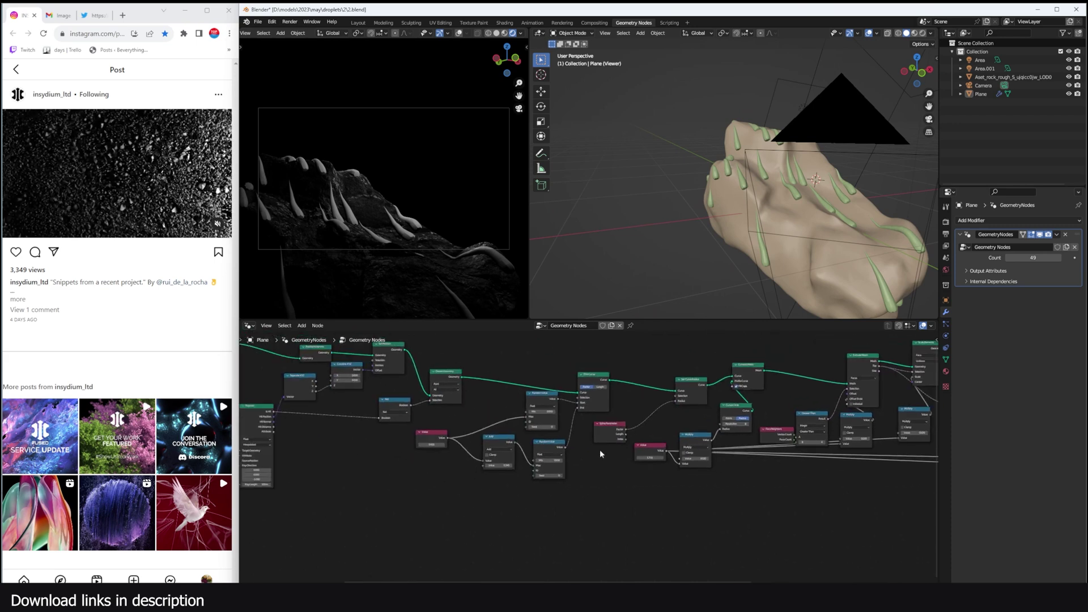
pyautogui.moveTo(401, 446); pyautogui.dragTo(447, 445, button='middle')
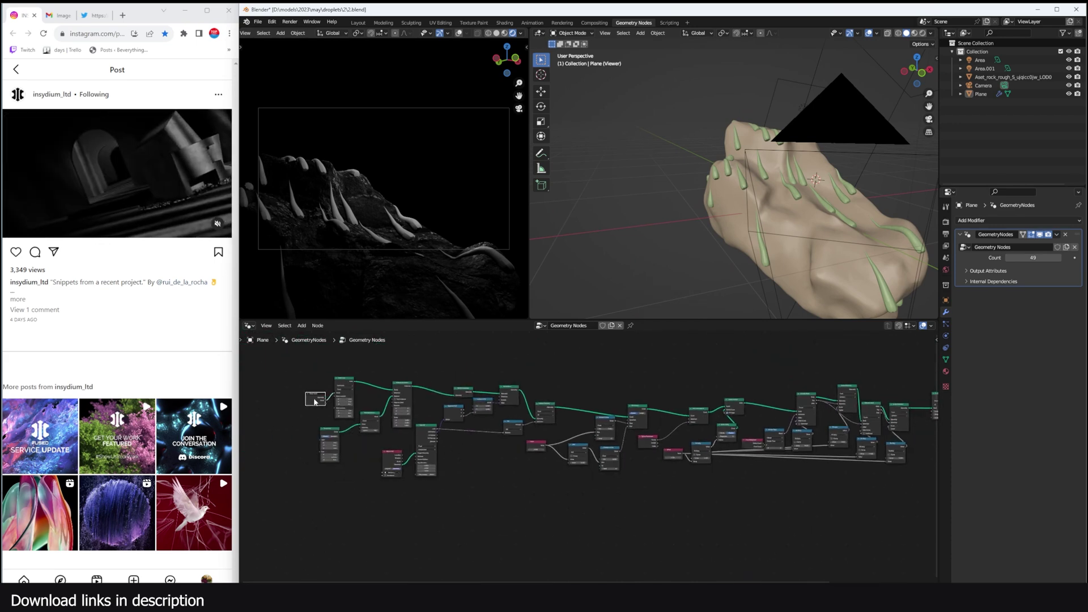
pyautogui.hotkey('shift', 'd')
pyautogui.click(651, 482)
pyautogui.moveTo(634, 482); pyautogui.dragTo(504, 478, button='middle')
pyautogui.scroll(6, 505, 478)
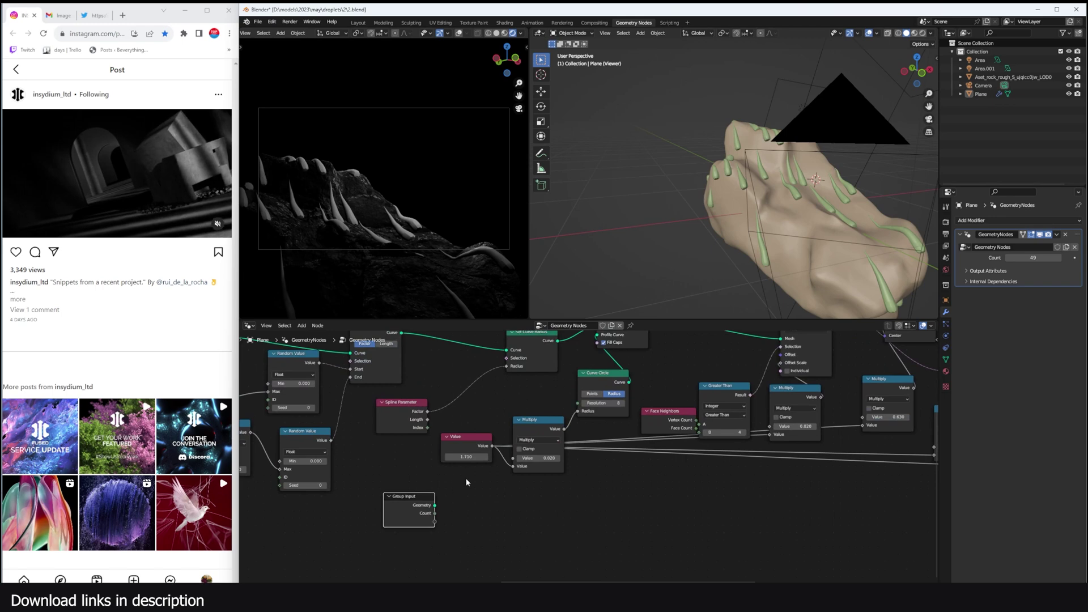
pyautogui.keyDown('ctrl'); pyautogui.moveTo(494, 449); pyautogui.dragTo(435, 521); pyautogui.keyUp('ctrl')
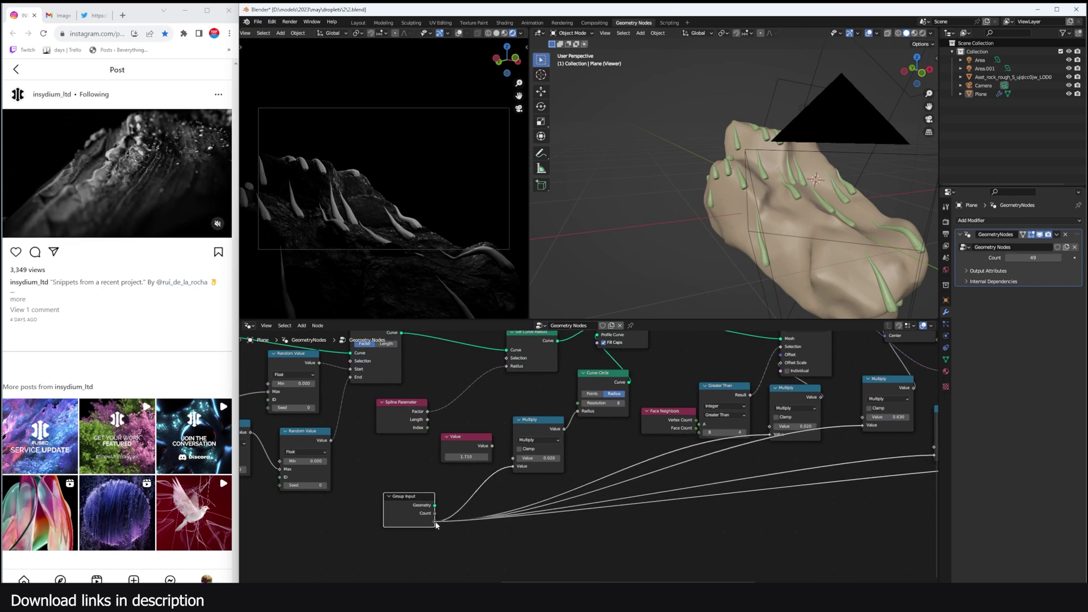
# Delete the unused Value node and set the modifier's new Value input to 1.499.
pyautogui.moveTo(436, 521); pyautogui.dragTo(341, 525, button='middle')
pyautogui.scroll(-5, 341, 526)
pyautogui.scroll(2, 482, 482)
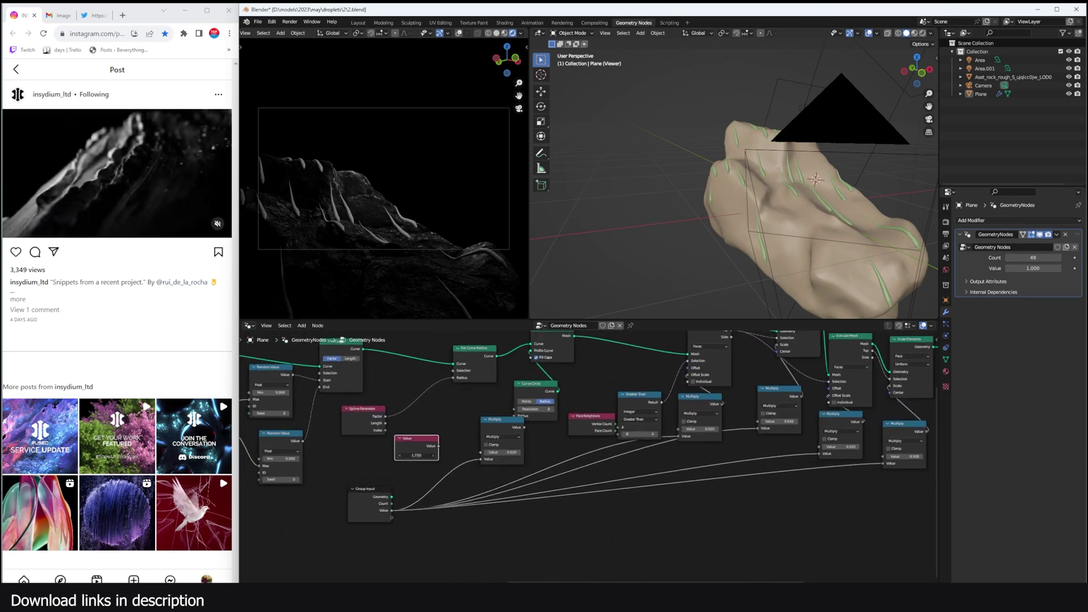
pyautogui.press('x')
pyautogui.moveTo(1033, 269); pyautogui.dragTo(1052, 269)
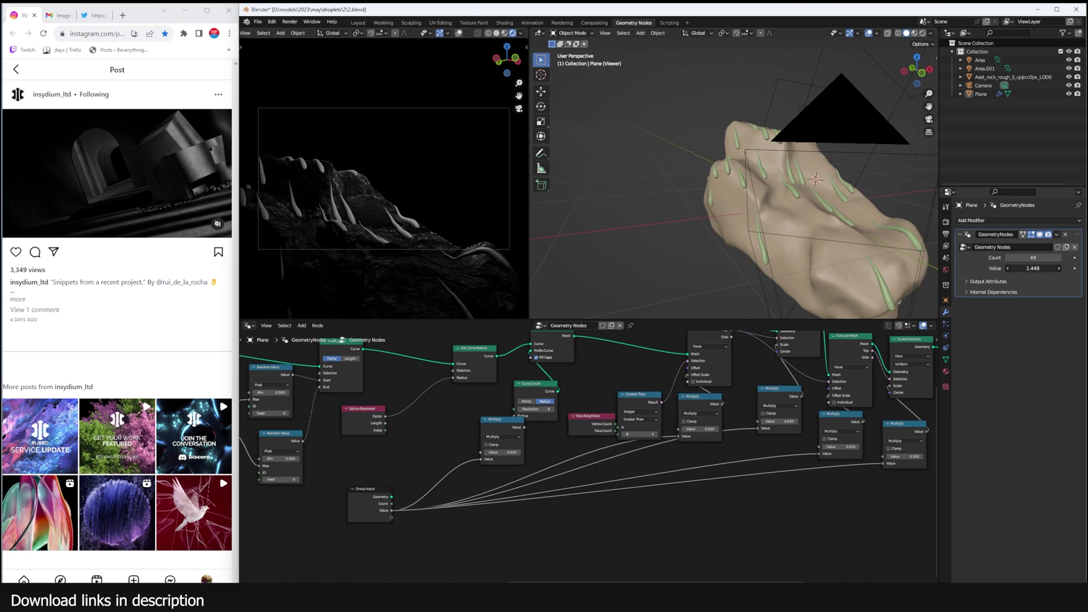
# Raise the value of the Add node feeding the second Random Value to lengthen the trimmed droplets.
pyautogui.scroll(-4, 567, 454)
pyautogui.moveTo(442, 460); pyautogui.dragTo(737, 462, button='middle')
pyautogui.scroll(4, 601, 465)
pyautogui.moveTo(593, 464)
pyautogui.mouseDown()
pyautogui.moveTo(624, 464)
pyautogui.moveTo(610, 465)
pyautogui.mouseUp()
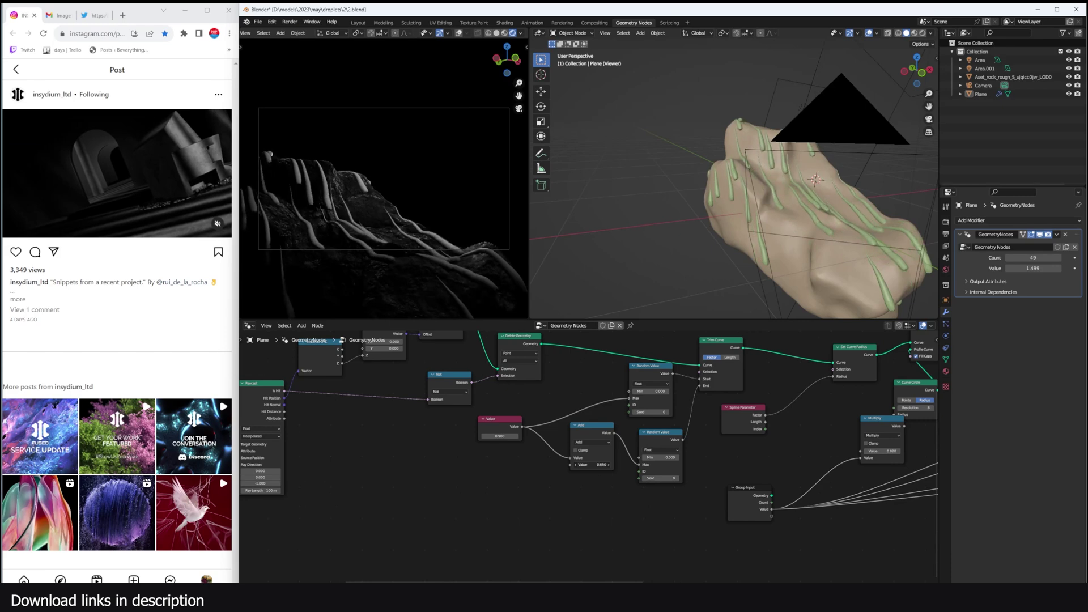
# Try different amounts in the Value node to slide the droplets along the rock, and review the rest of the node chain.
pyautogui.scroll(2, 624, 454)
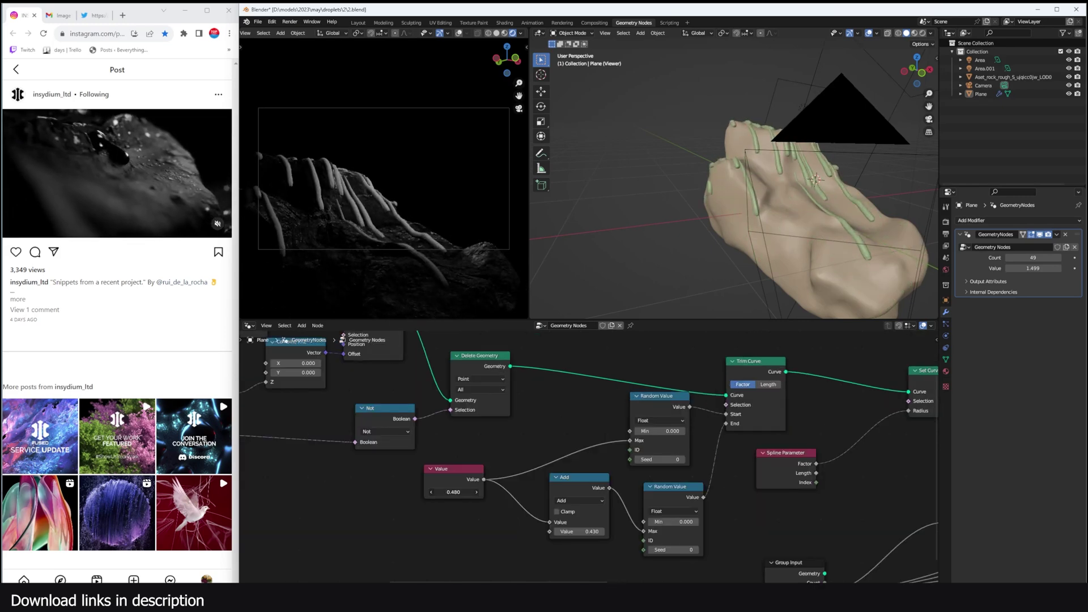
pyautogui.press('Home')
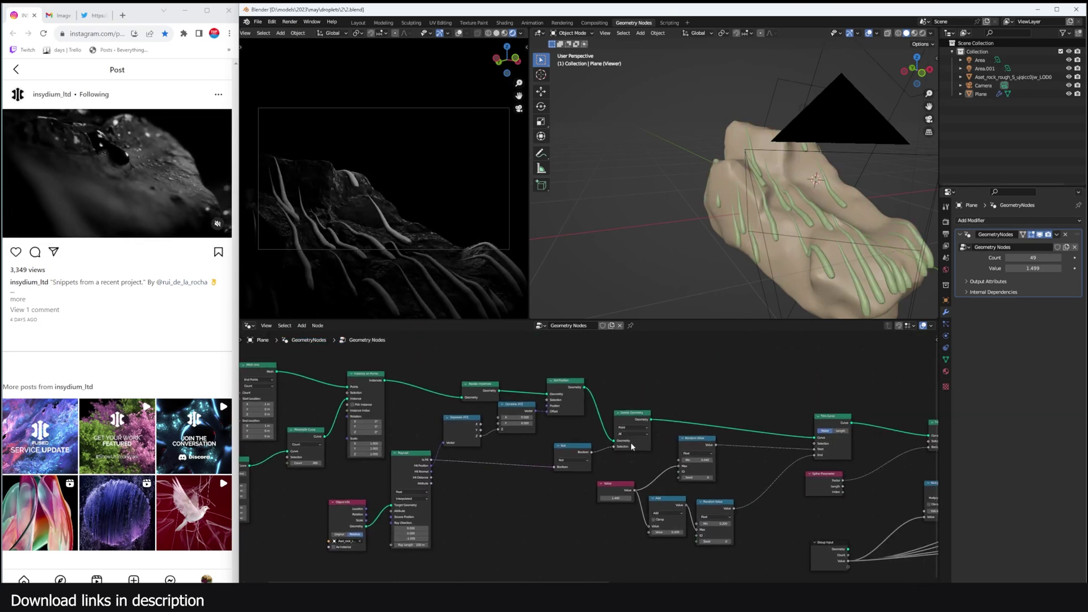
pyautogui.moveTo(772, 463); pyautogui.dragTo(549, 461, button='middle')
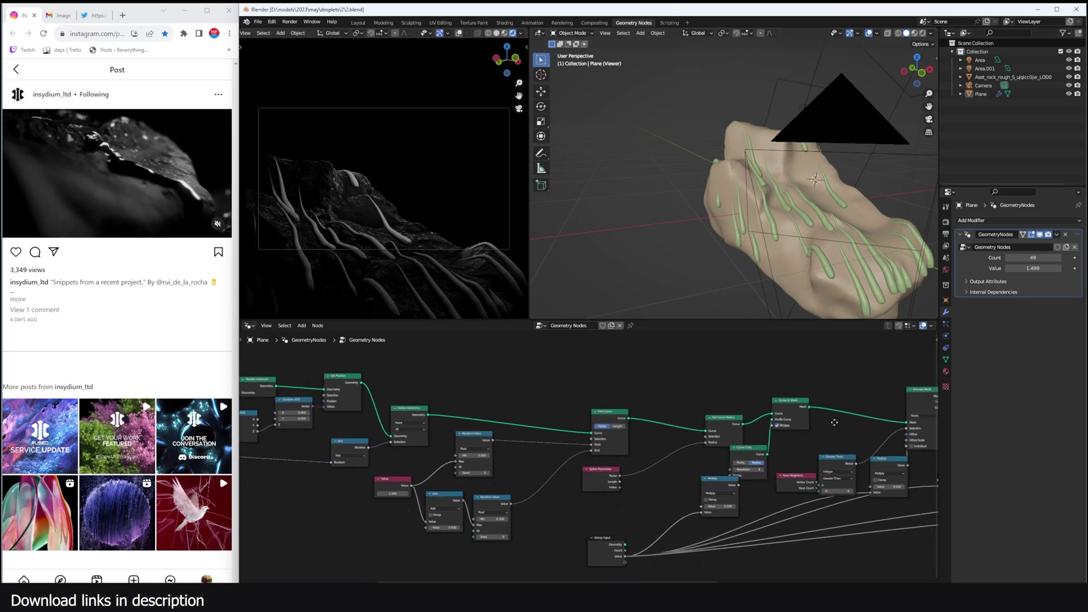
pyautogui.moveTo(834, 422); pyautogui.dragTo(617, 417, button='middle')
pyautogui.moveTo(885, 410); pyautogui.dragTo(624, 401, button='middle')
pyautogui.hotkey('shift', 'a')
pyautogui.press('Escape')
pyautogui.scroll(3, 703, 400)
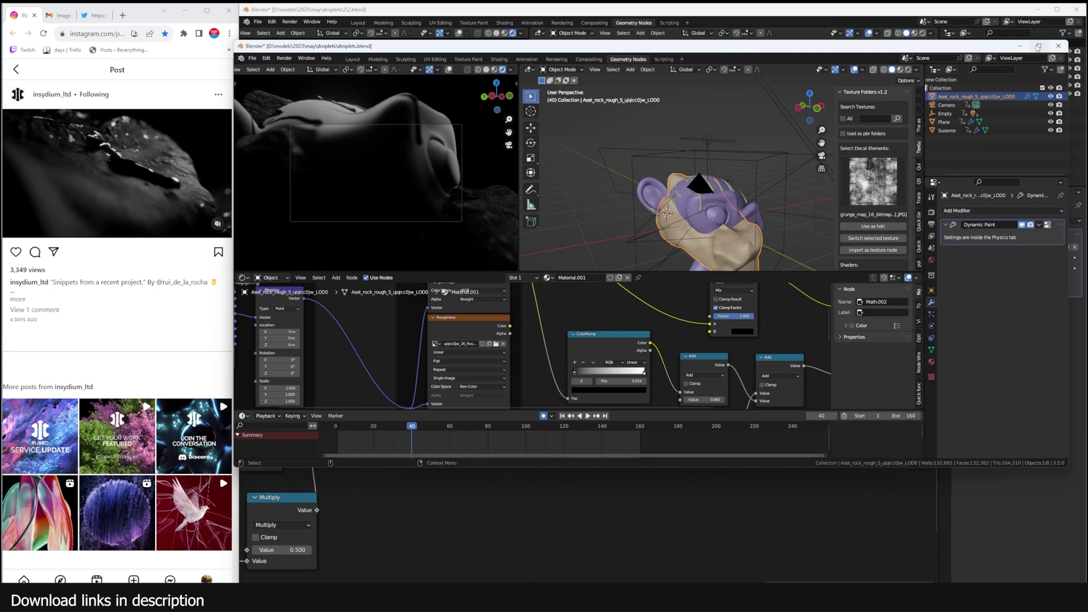
# Switch to the droplets.blend file and set the Principled BSDF base color of the droplets' water material to dark red.
pyautogui.click(1038, 46)
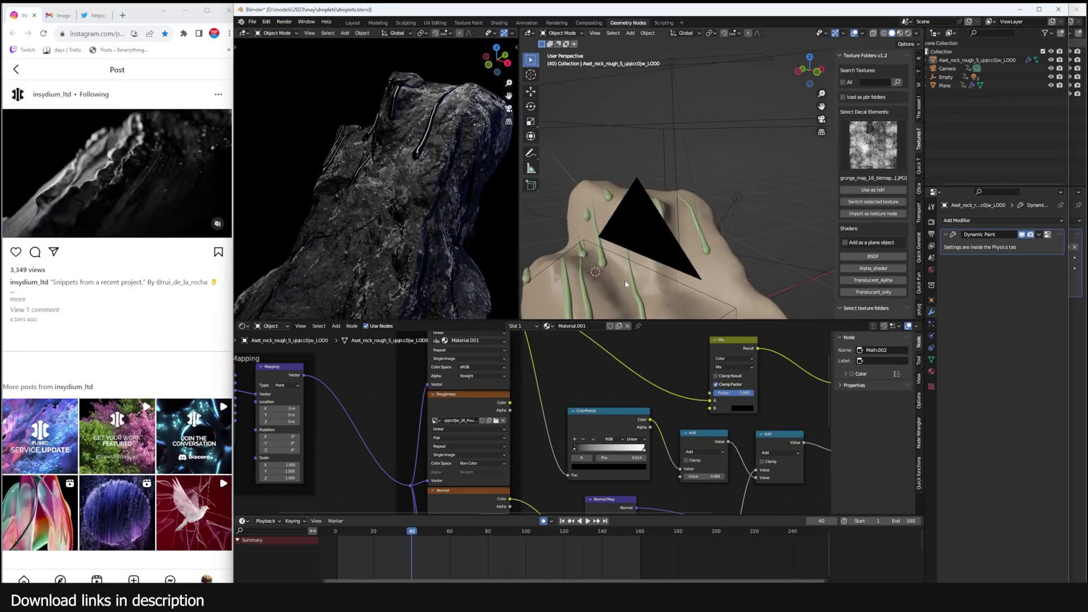
pyautogui.click(631, 284)
pyautogui.scroll(2, 702, 426)
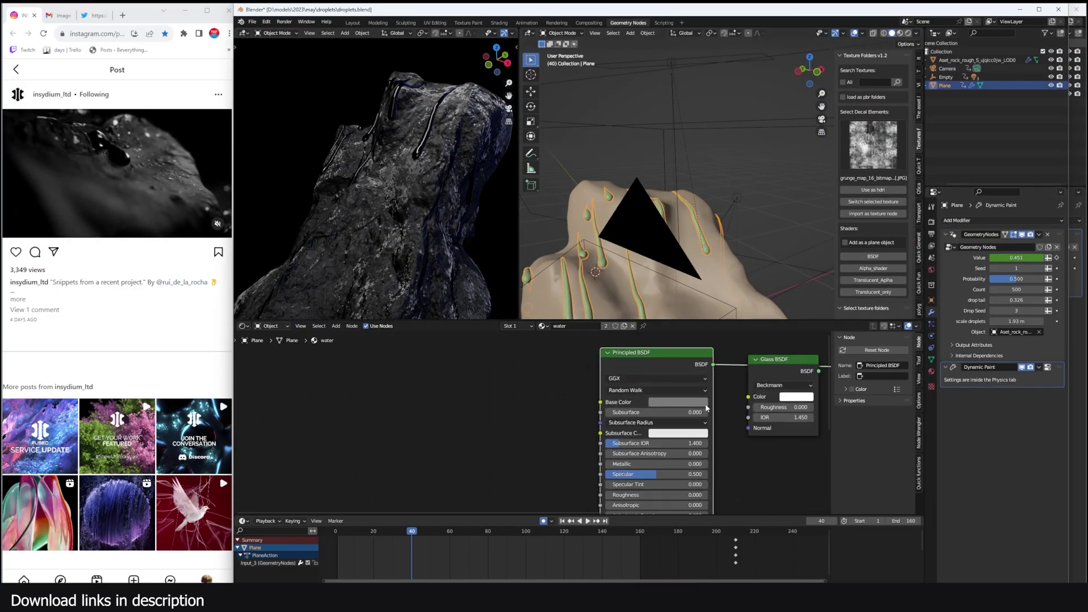
pyautogui.click(683, 403)
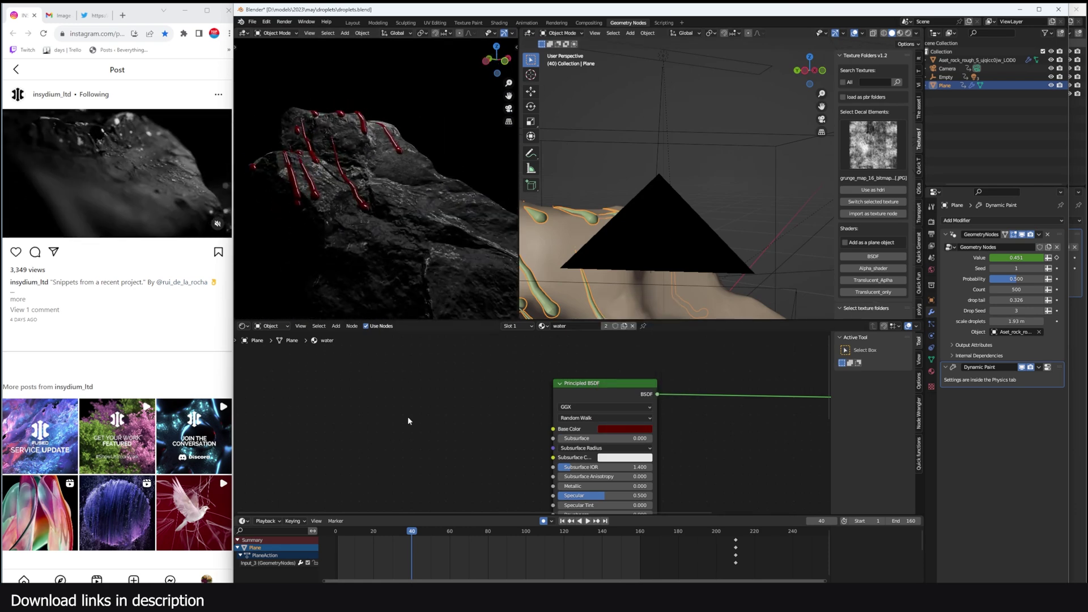
# Play and scrub the droplet animation while inspecting the red drips from several sides of the rock.
pyautogui.press('space')
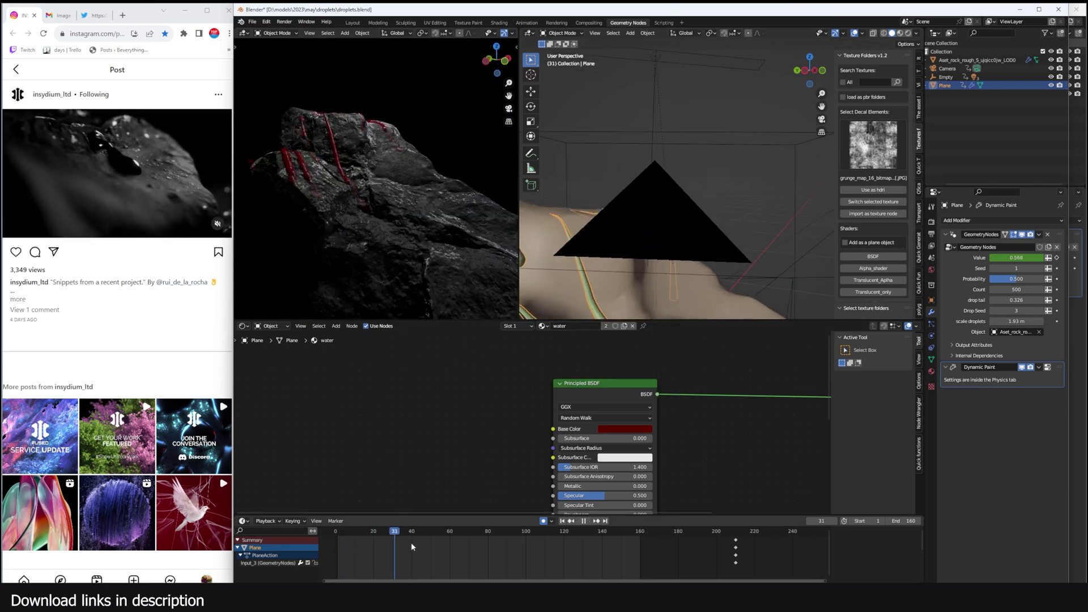
pyautogui.press('space')
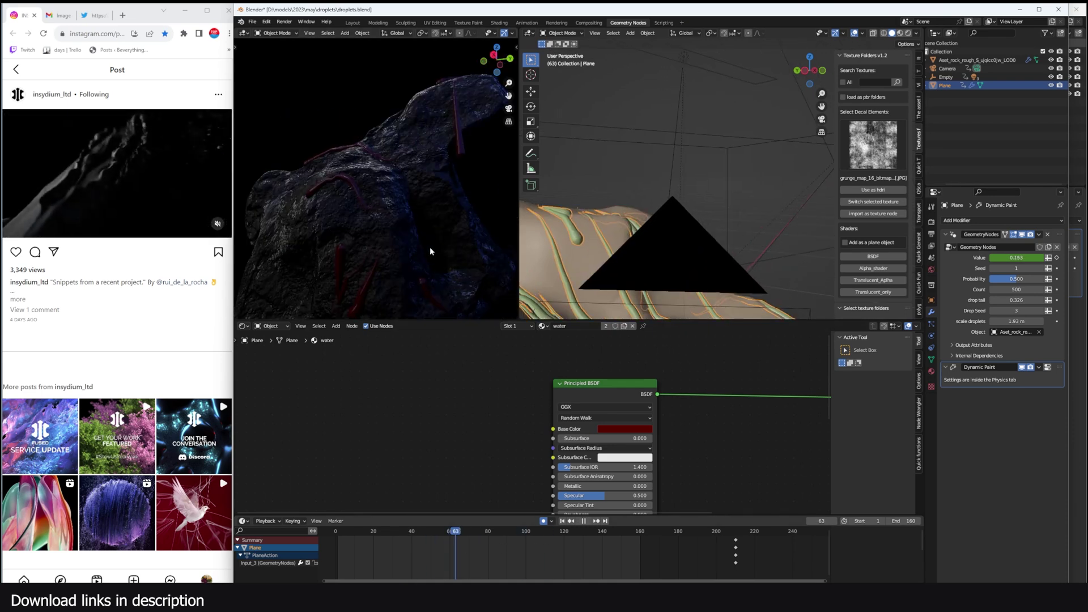
pyautogui.moveTo(429, 247); pyautogui.dragTo(401, 213, button='middle')
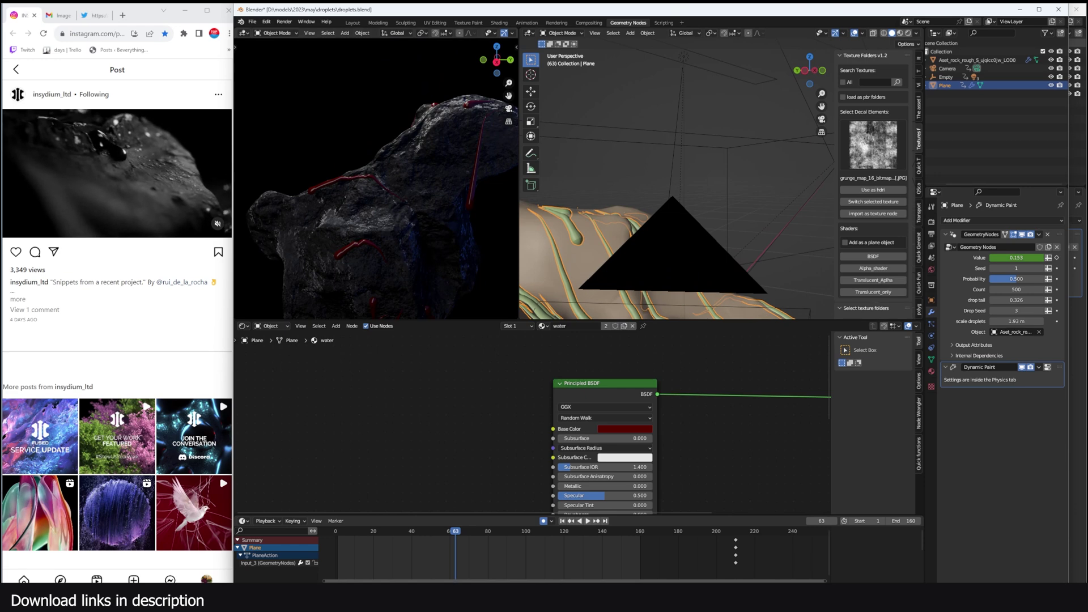
pyautogui.moveTo(446, 551)
pyautogui.mouseDown()
pyautogui.moveTo(410, 550)
pyautogui.moveTo(430, 551)
pyautogui.mouseUp()
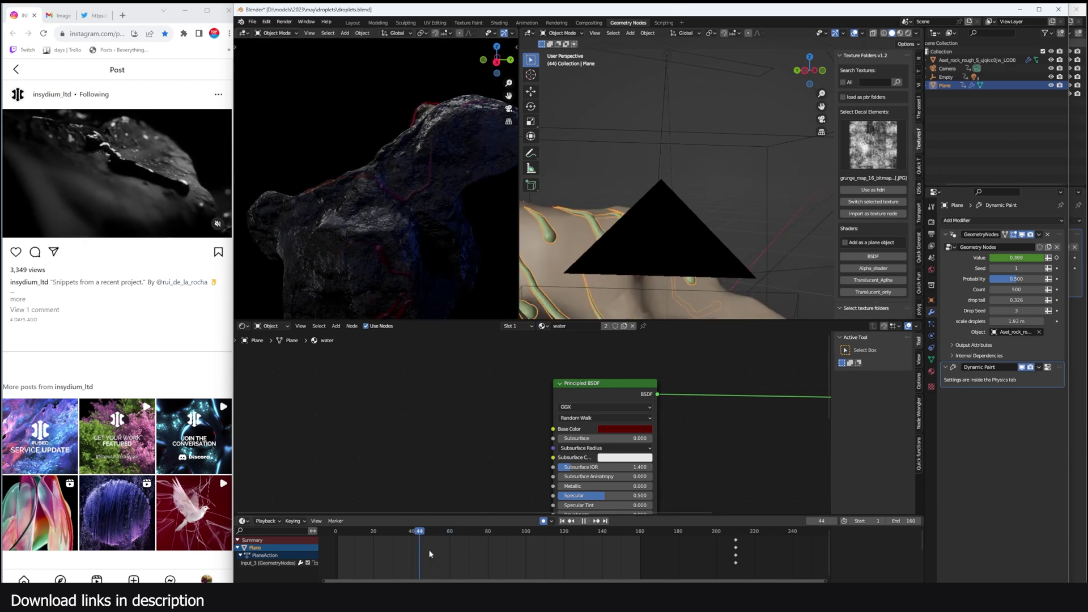
pyautogui.press('space')
pyautogui.press('space')
pyautogui.moveTo(428, 311); pyautogui.dragTo(455, 263, button='middle')
# Switch back to the 2.blend file and move the Realize Instances node next to Instance on Points.
pyautogui.moveTo(342, 598)
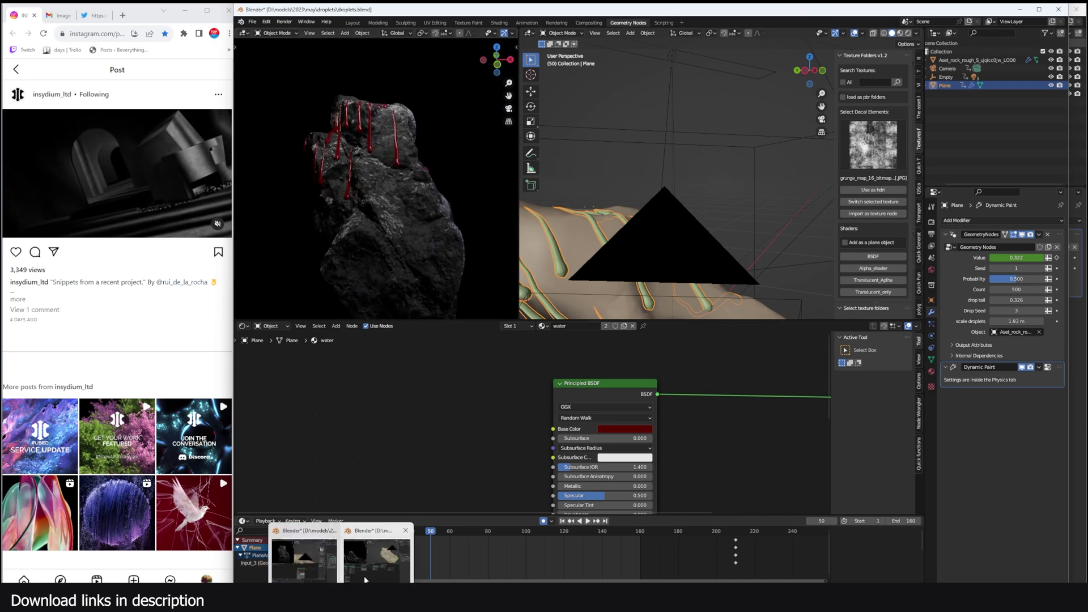
pyautogui.click(367, 573)
pyautogui.moveTo(663, 281); pyautogui.dragTo(682, 237, button='middle')
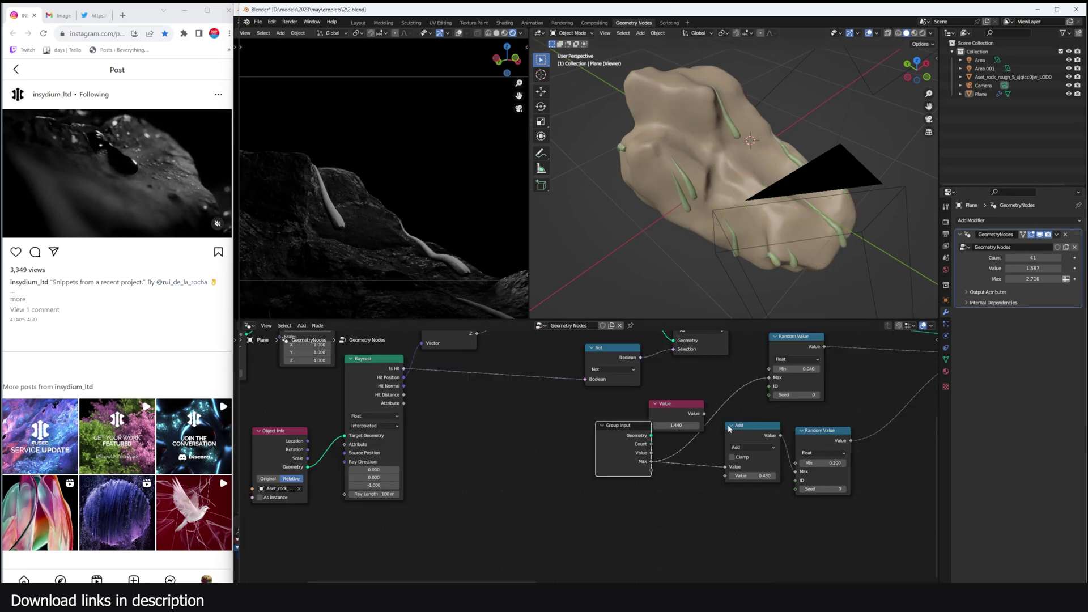
pyautogui.scroll(-4, 729, 429)
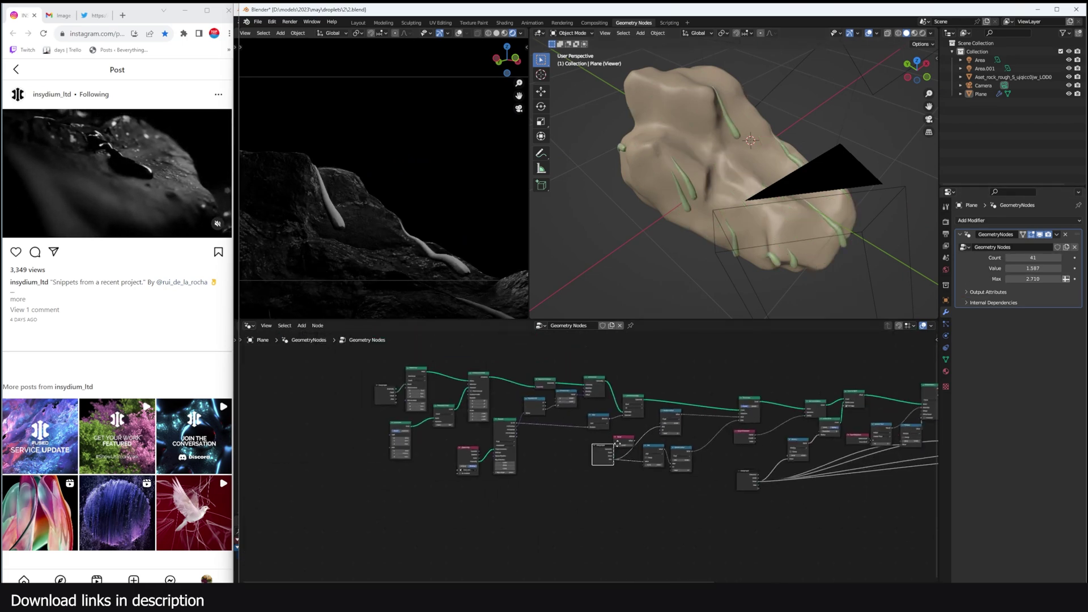
pyautogui.scroll(4, 730, 443)
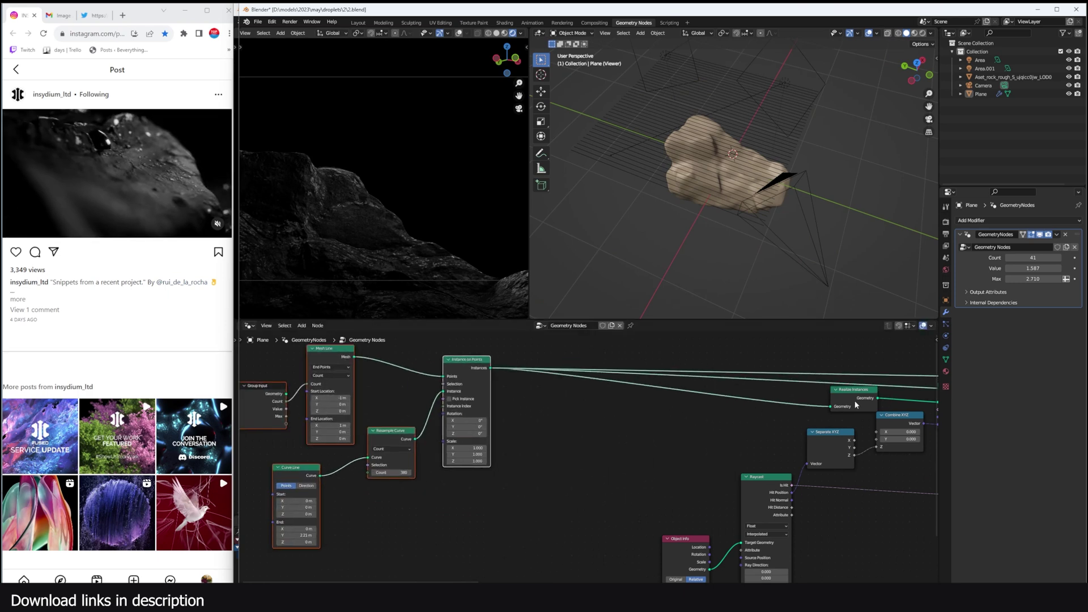
pyautogui.moveTo(856, 405); pyautogui.dragTo(563, 391)
pyautogui.moveTo(562, 391); pyautogui.dragTo(501, 415, button='middle')
# Add a Set Position node on the link coming out of Realize Instances.
pyautogui.hotkey('shift', 'a')
pyautogui.write('ss')
pyautogui.click(631, 450)
pyautogui.click(668, 377)
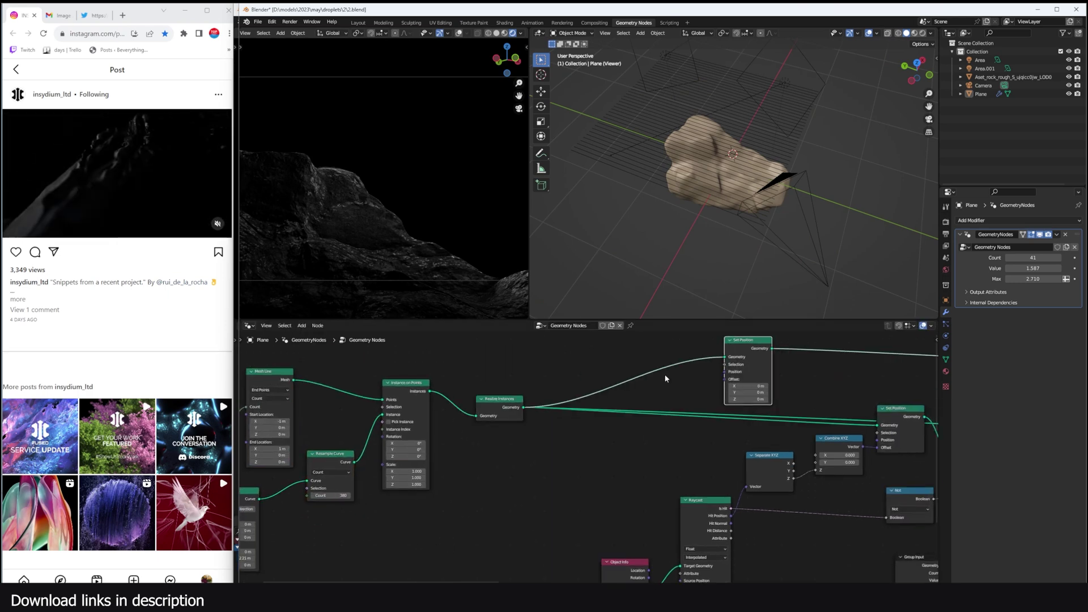
# Add a Noise Texture node and a Combine XYZ node between Realize Instances and the new Set Position.
pyautogui.hotkey('shift', 'a')
pyautogui.click(641, 377)
pyautogui.write('noi')
pyautogui.click(675, 391)
pyautogui.click(554, 455)
pyautogui.hotkey('shift', 'a')
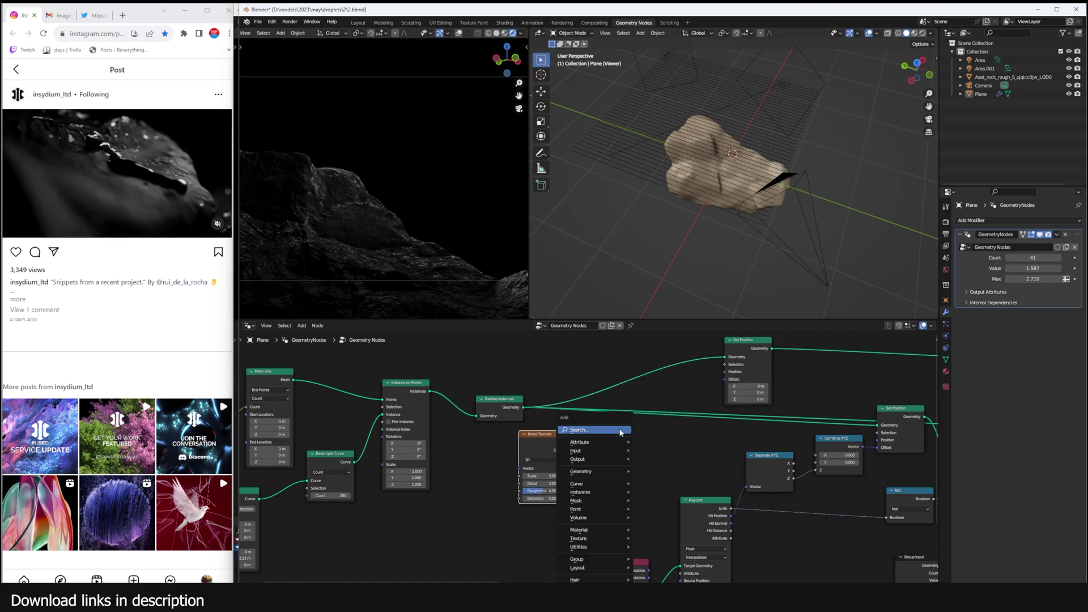
pyautogui.click(623, 431)
pyautogui.write('co')
pyautogui.click(661, 446)
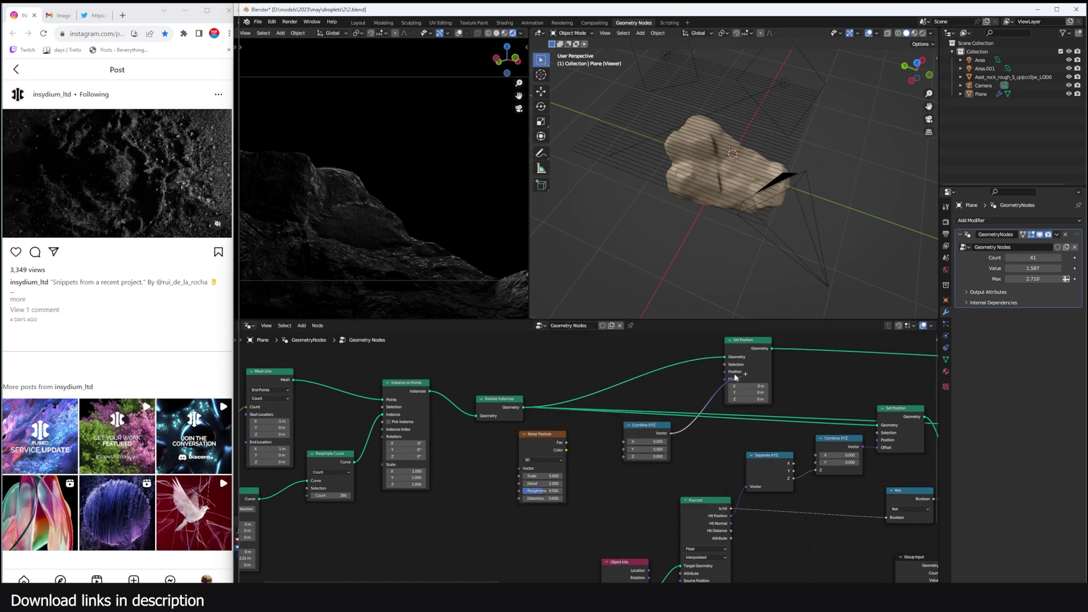
# Drive the new Set Position's Offset with the noise Fac through Combine XYZ's X, and preview the displaced lines.
pyautogui.scroll(2, 595, 431)
pyautogui.moveTo(567, 439); pyautogui.dragTo(631, 441)
pyautogui.scroll(-2, 614, 452)
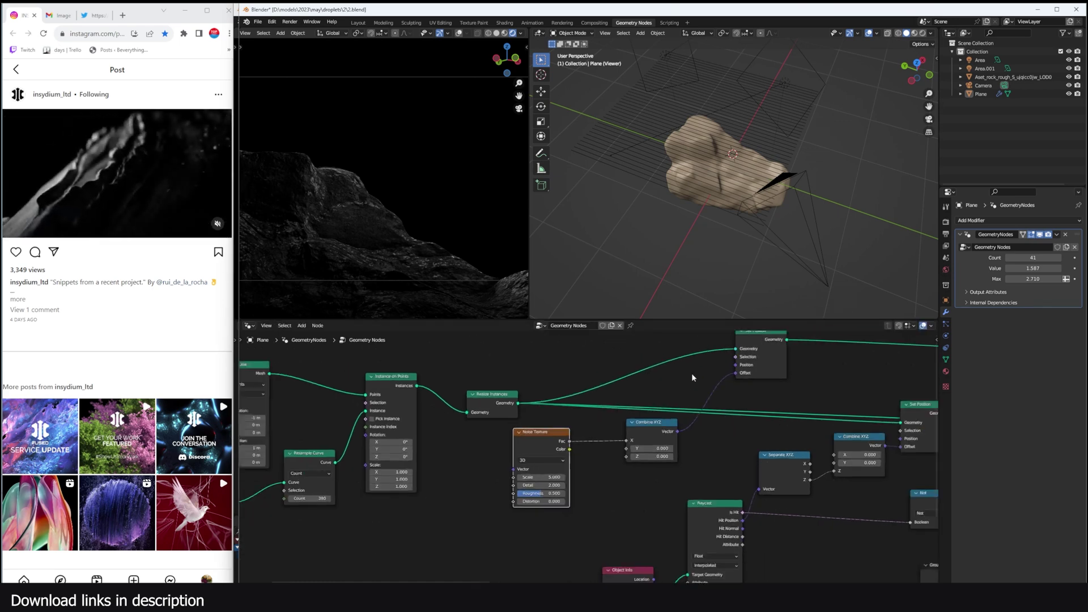
pyautogui.moveTo(692, 373); pyautogui.dragTo(658, 418, button='middle')
pyautogui.keyDown('ctrl'); pyautogui.keyDown('shift'); pyautogui.click(729, 365); pyautogui.keyUp('shift'); pyautogui.keyUp('ctrl')
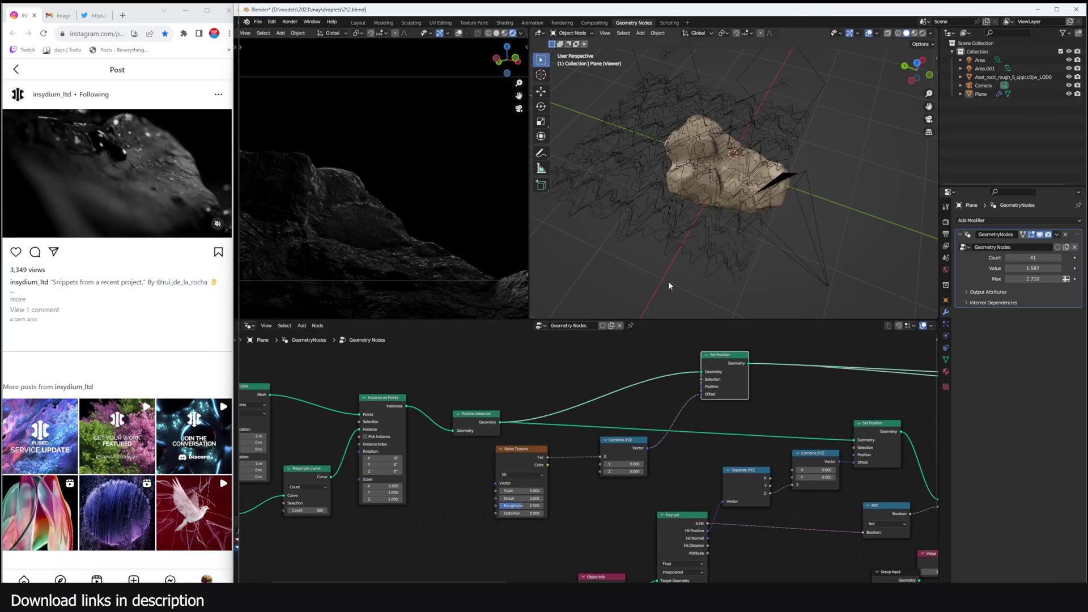
# Insert a Math node set to Subtract with value 0.500 between the Noise Texture and Combine XYZ to center the noise.
pyautogui.scroll(3, 567, 453)
pyautogui.hotkey('shift', 'a')
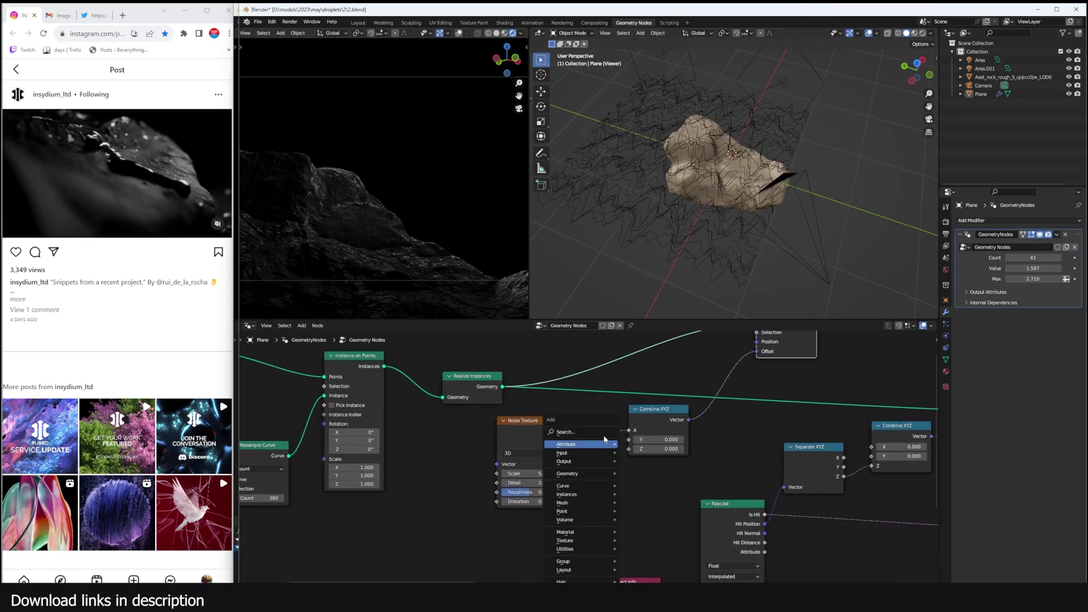
pyautogui.click(604, 437)
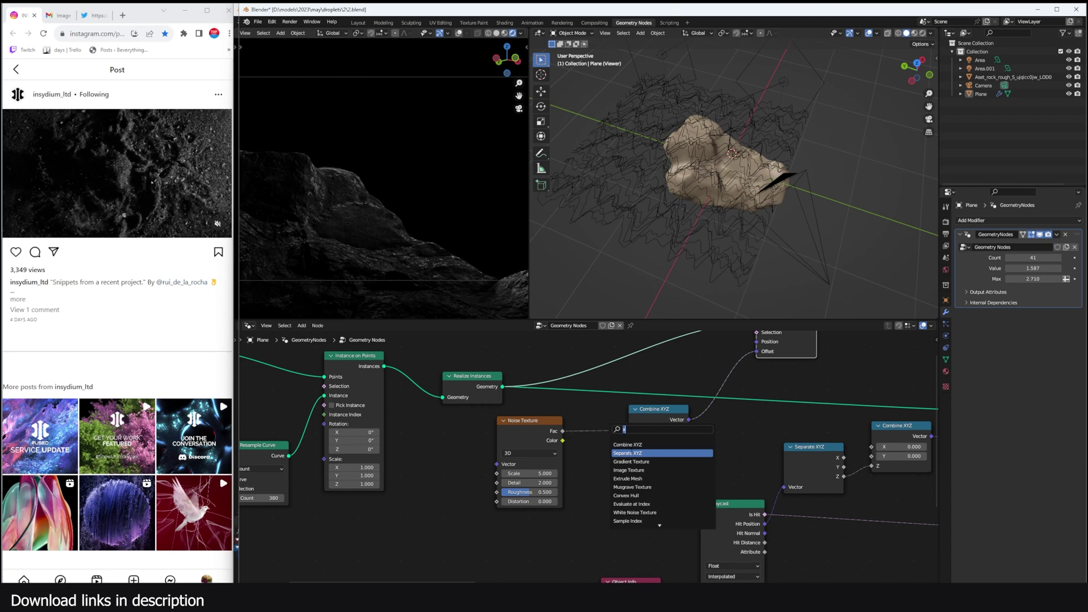
pyautogui.write('mat')
pyautogui.press('Return')
pyautogui.click(623, 444)
pyautogui.click(619, 440)
pyautogui.click(618, 477)
pyautogui.scroll(-1, 706, 144)
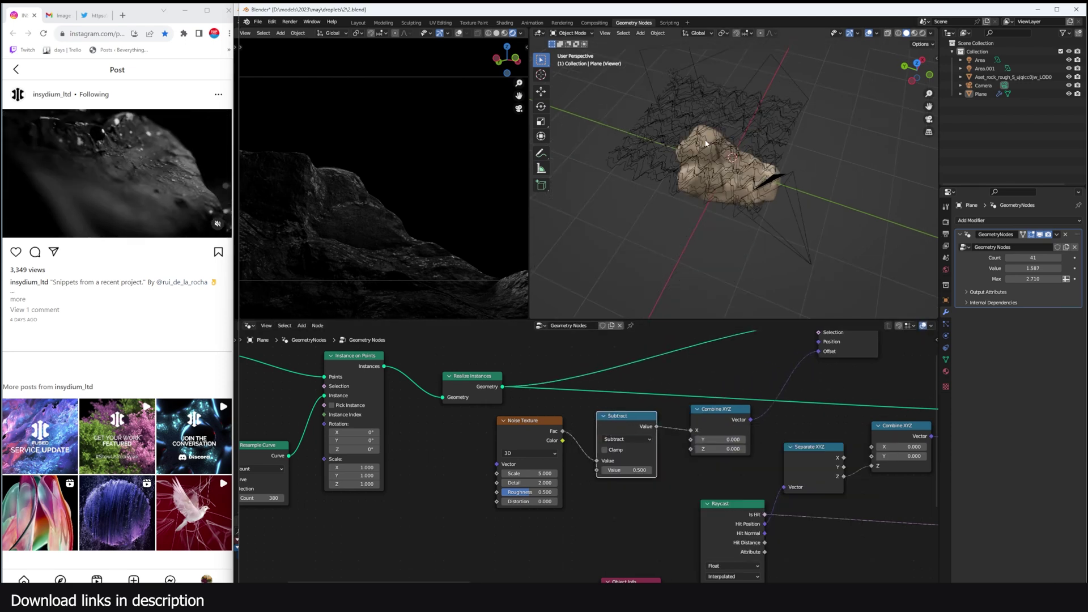
# Make room after the noise nodes and insert a Vector Math node set to Scale between Combine XYZ and Set Position.
pyautogui.scroll(2, 649, 386)
pyautogui.moveTo(641, 395); pyautogui.dragTo(606, 405, button='middle')
pyautogui.scroll(-5, 723, 431)
pyautogui.moveTo(665, 468); pyautogui.dragTo(504, 437)
pyautogui.moveTo(659, 435); pyautogui.dragTo(550, 461)
pyautogui.hotkey('shift', 'a')
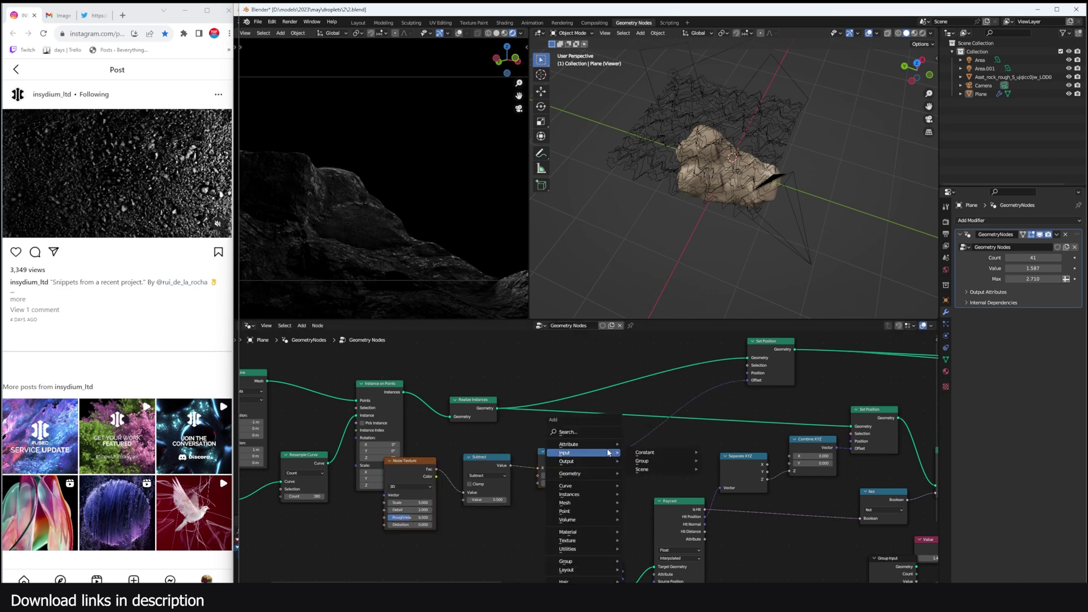
pyautogui.click(593, 432)
pyautogui.write('vec')
pyautogui.press('Return')
pyautogui.click(632, 466)
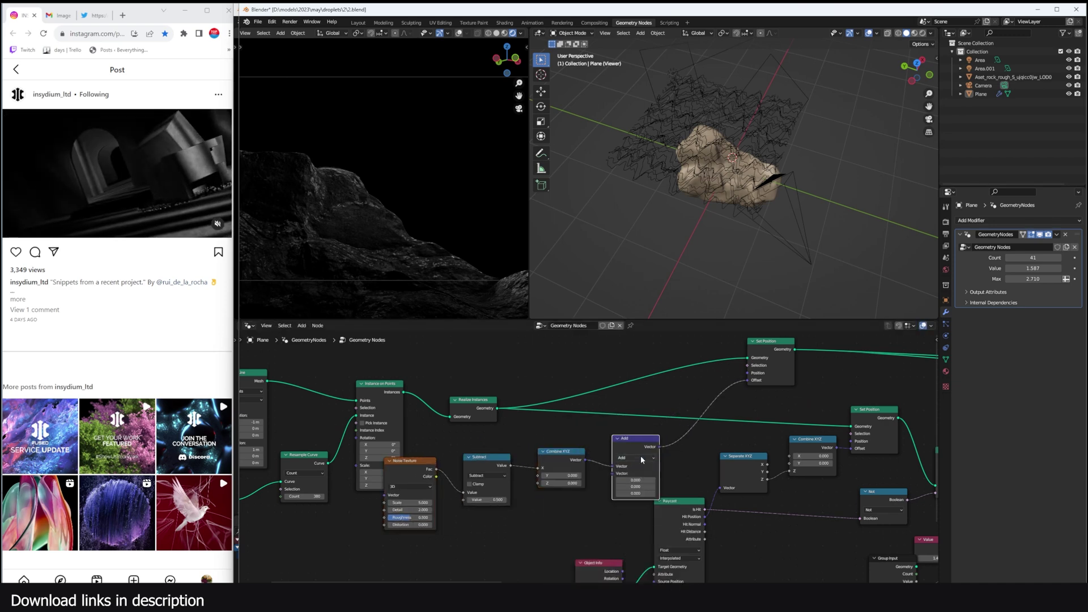
pyautogui.click(641, 459)
pyautogui.click(629, 569)
# Set the Scale node's factor to 0.280 and inspect the wavy lines from above the rock.
pyautogui.scroll(3, 589, 458)
pyautogui.moveTo(659, 480); pyautogui.dragTo(619, 479)
pyautogui.moveTo(695, 250); pyautogui.dragTo(797, 282, button='middle')
pyautogui.moveTo(601, 459); pyautogui.dragTo(744, 404, button='middle')
pyautogui.scroll(6, 743, 404)
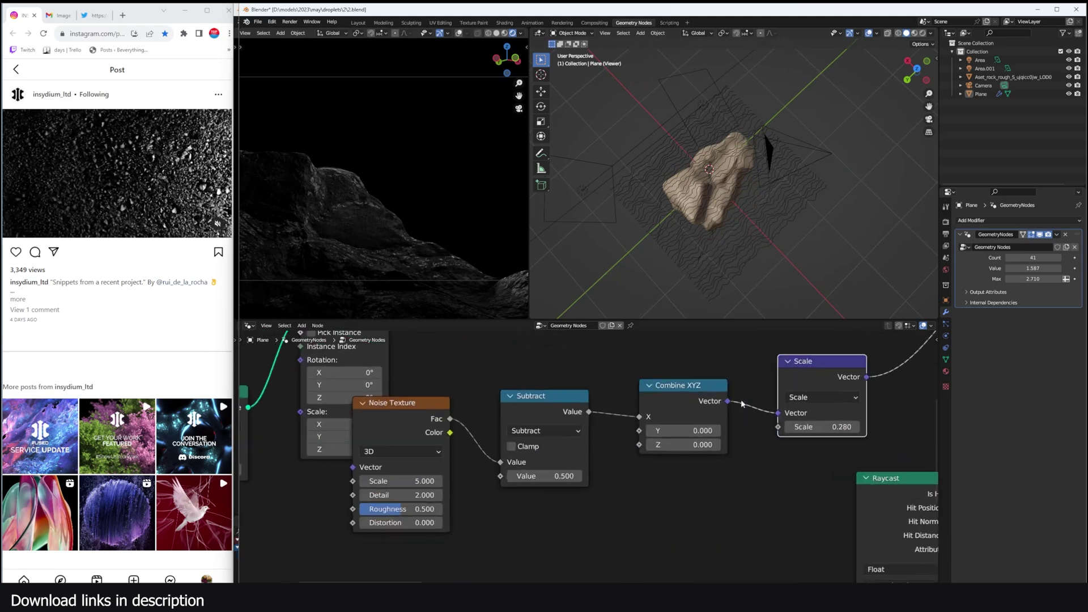
# Rearrange the noise nodes and duplicate the Noise Texture and Subtract pair below the originals.
pyautogui.scroll(-4, 700, 425)
pyautogui.moveTo(468, 419); pyautogui.dragTo(512, 402)
pyautogui.moveTo(596, 386); pyautogui.dragTo(500, 446)
pyautogui.hotkey('shift', 'd')
pyautogui.click(488, 548)
# Make the duplicated Noise Texture 4D with W 6.000 and link its Subtract output to Combine XYZ's Y.
pyautogui.moveTo(588, 481); pyautogui.dragTo(591, 404, button='middle')
pyautogui.moveTo(475, 418); pyautogui.dragTo(516, 413)
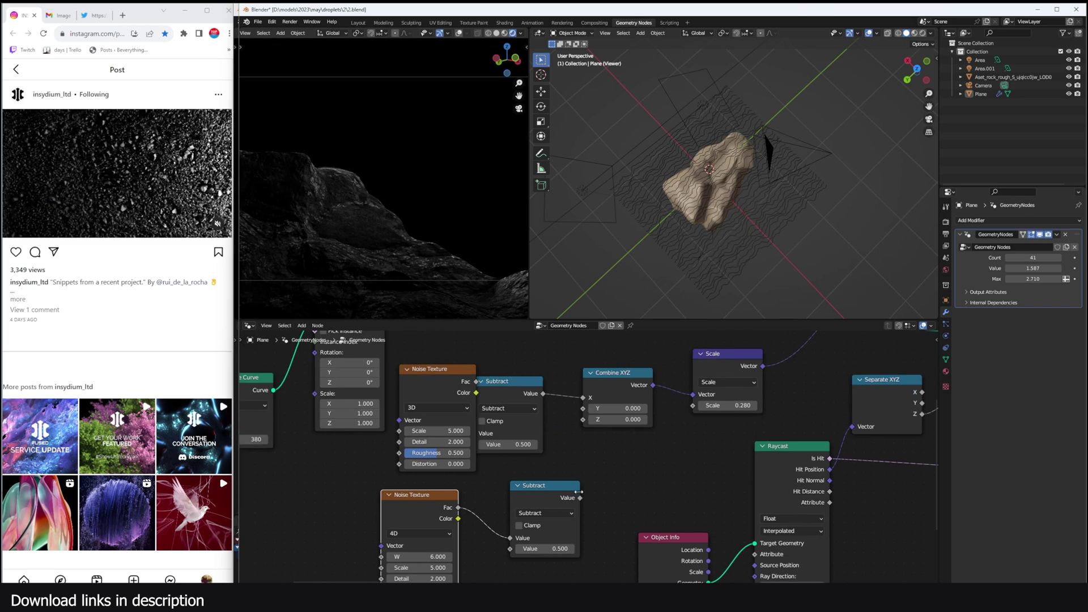
pyautogui.moveTo(580, 497); pyautogui.dragTo(574, 426)
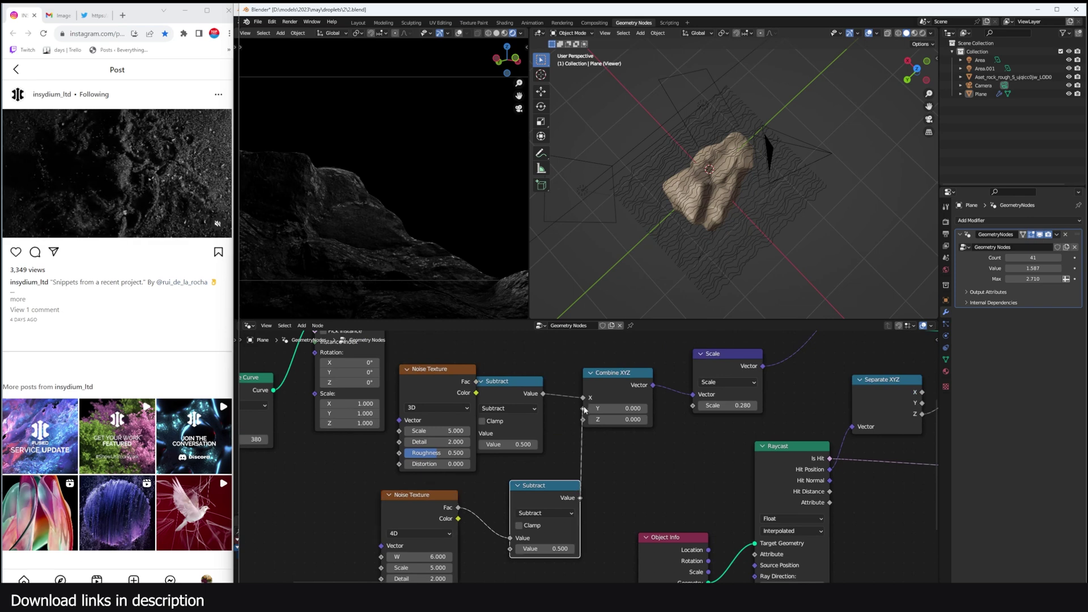
# Feed the noise Set Position's geometry into the Set Position that projects onto the rock, and preview that node's output.
pyautogui.scroll(-9, 584, 409)
pyautogui.moveTo(901, 346); pyautogui.dragTo(573, 410, button='middle')
pyautogui.scroll(5, 454, 437)
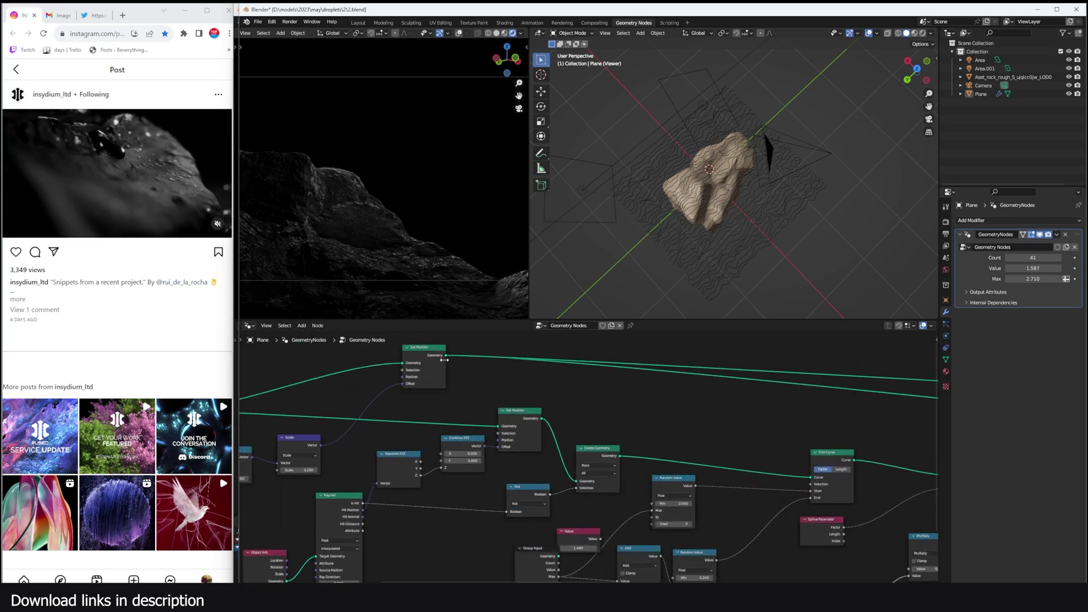
pyautogui.moveTo(446, 356); pyautogui.dragTo(499, 426)
pyautogui.keyDown('alt'); pyautogui.keyDown('shift'); pyautogui.click(524, 411); pyautogui.keyUp('shift'); pyautogui.keyUp('alt')
pyautogui.keyDown('alt'); pyautogui.keyDown('shift'); pyautogui.click(599, 450); pyautogui.keyUp('shift'); pyautogui.keyUp('alt')
pyautogui.keyDown('ctrl'); pyautogui.keyDown('shift'); pyautogui.click(525, 412); pyautogui.keyUp('shift'); pyautogui.keyUp('ctrl')
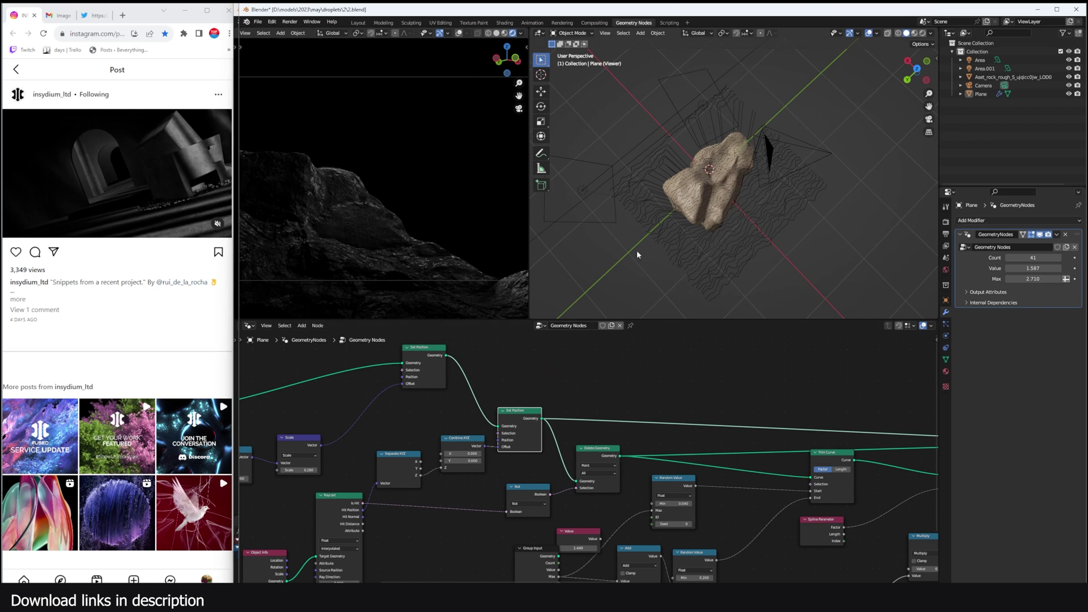
# Mute and unmute the noise Set Position to compare straight and wavy lines on the rock.
pyautogui.moveTo(706, 261); pyautogui.dragTo(771, 208, button='middle')
pyautogui.scroll(4, 678, 228)
pyautogui.scroll(2, 606, 208)
pyautogui.moveTo(575, 457); pyautogui.dragTo(687, 454, button='middle')
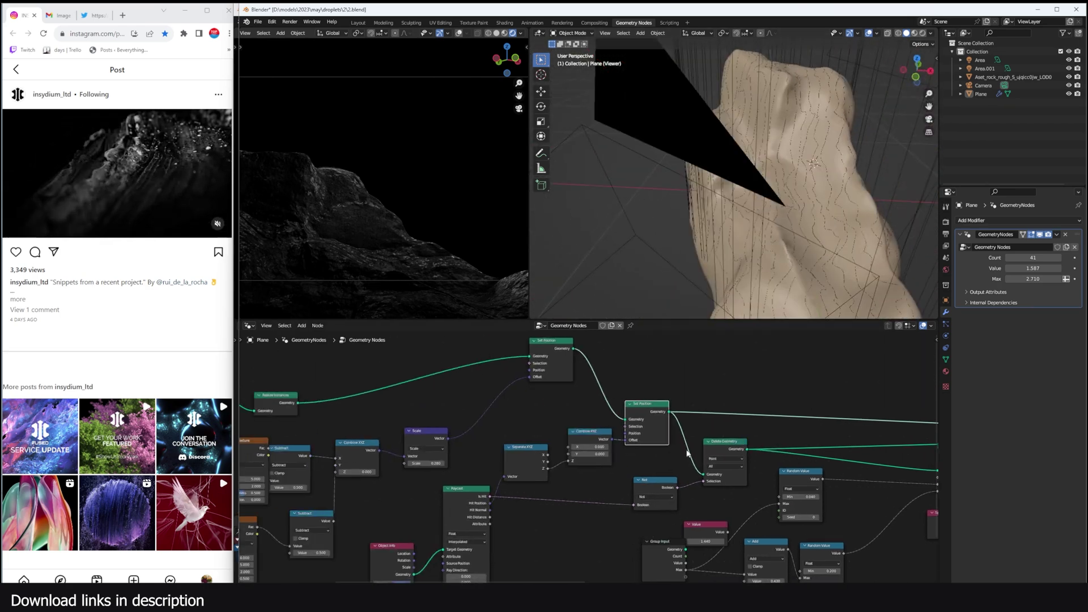
pyautogui.press('m')
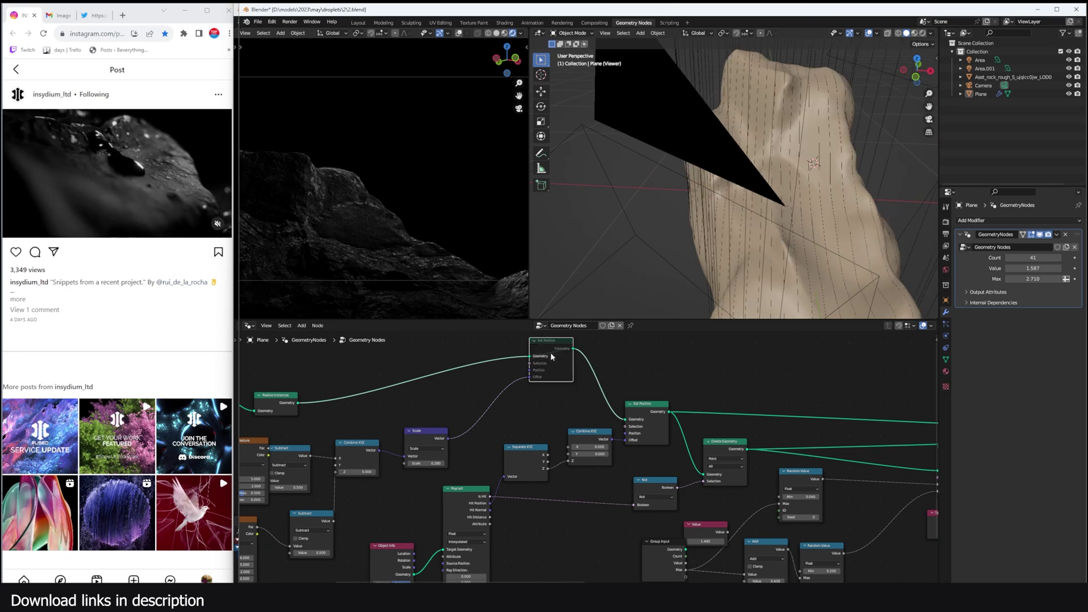
pyautogui.press('m')
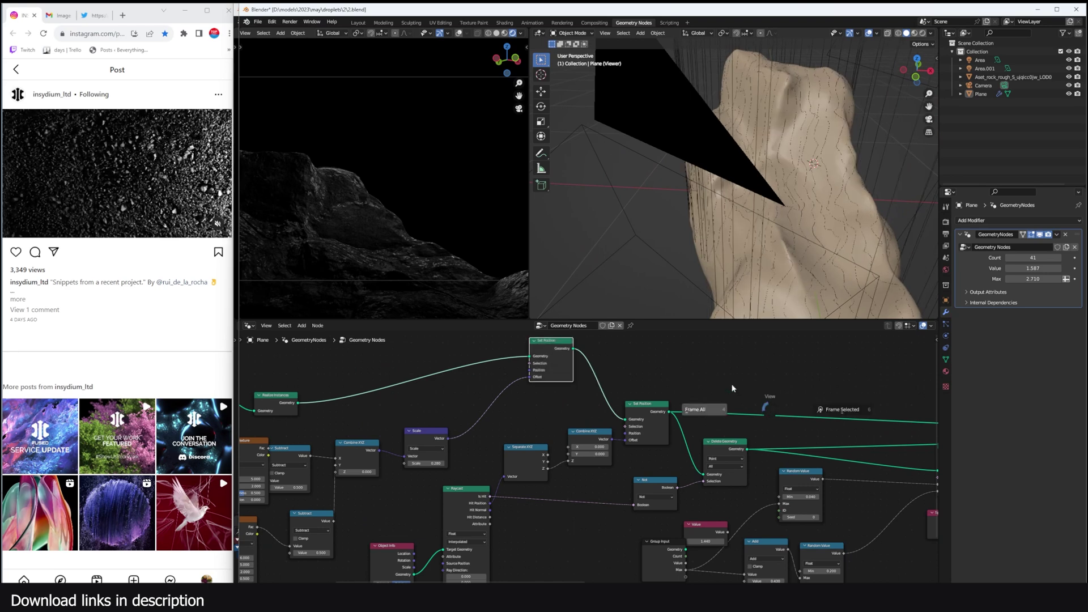
# Preview the Delete Geometry and Trim Curve outputs in turn and examine the remaining lines on the rock.
pyautogui.press('Home')
pyautogui.scroll(2, 609, 424)
pyautogui.moveTo(805, 239); pyautogui.dragTo(771, 250, button='middle')
pyautogui.scroll(2, 733, 460)
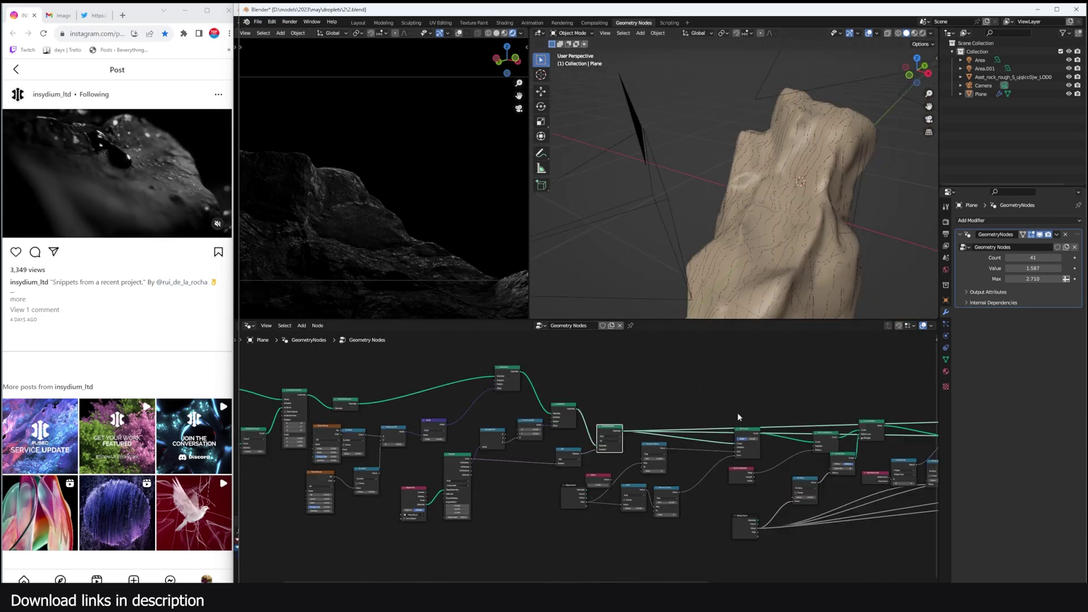
pyautogui.keyDown('ctrl'); pyautogui.keyDown('shift'); pyautogui.click(755, 434); pyautogui.keyUp('shift'); pyautogui.keyUp('ctrl')
pyautogui.moveTo(802, 305); pyautogui.dragTo(810, 309, button='middle')
pyautogui.keyDown('ctrl'); pyautogui.hscroll(10, 841, 450); pyautogui.keyUp('ctrl')
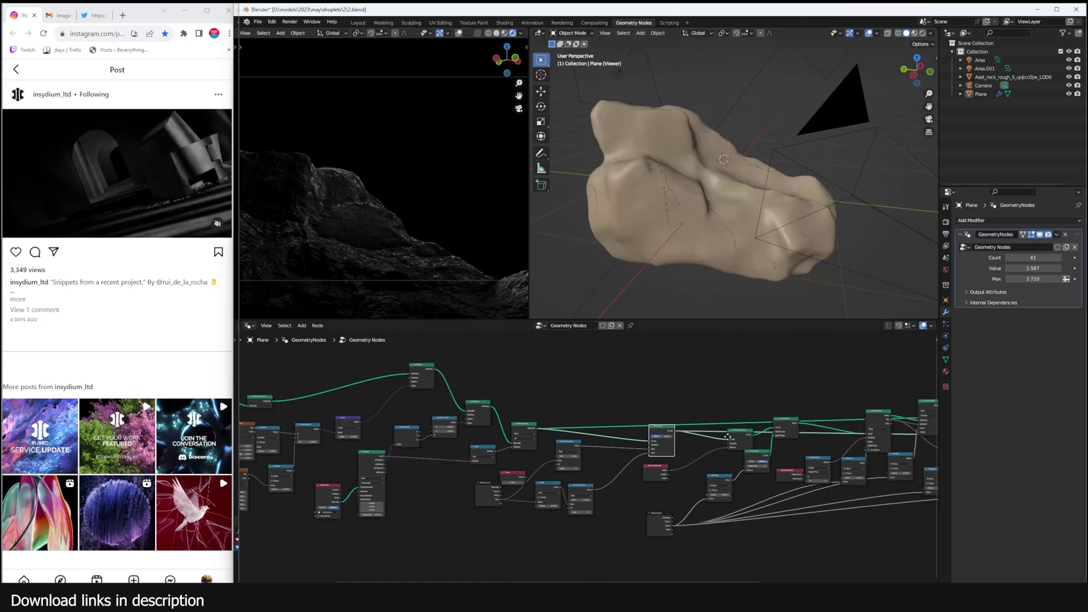
# Preview the output of the last node before Group Output and set the modifier's Max to 2.900.
pyautogui.keyDown('ctrl'); pyautogui.keyDown('shift'); pyautogui.click(812, 418); pyautogui.keyUp('shift'); pyautogui.keyUp('ctrl')
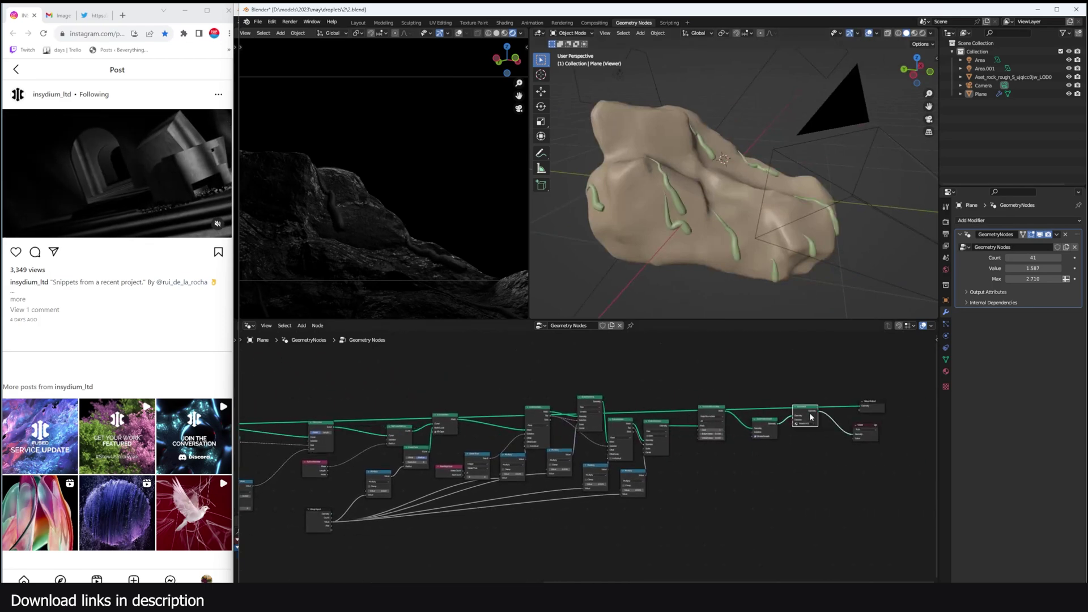
pyautogui.moveTo(754, 211); pyautogui.dragTo(765, 176, button='middle')
pyautogui.keyDown('shift'); pyautogui.moveTo(737, 184); pyautogui.dragTo(817, 179, button='middle'); pyautogui.keyUp('shift')
pyautogui.scroll(2, 817, 179)
pyautogui.scroll(-6, 690, 445)
pyautogui.moveTo(690, 445); pyautogui.dragTo(979, 424, button='middle')
pyautogui.moveTo(1033, 278)
pyautogui.mouseDown()
pyautogui.moveTo(1004, 279)
pyautogui.moveTo(1041, 279)
pyautogui.mouseUp()
# Mute the noise Set Position and enable it again to compare straight and wavy droplets on the rock.
pyautogui.scroll(6, 715, 366)
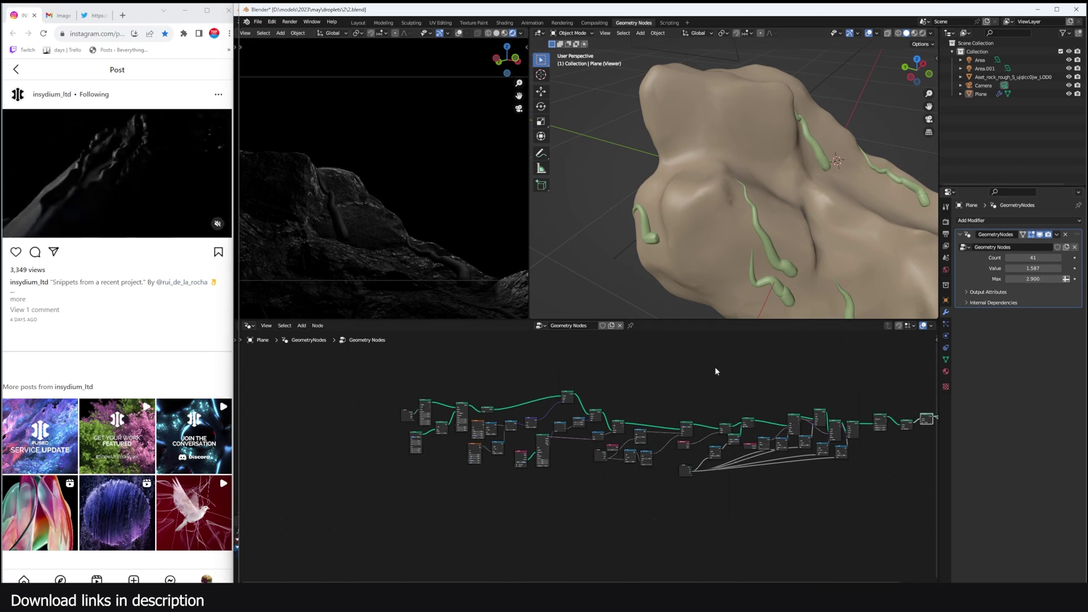
pyautogui.scroll(-3, 724, 386)
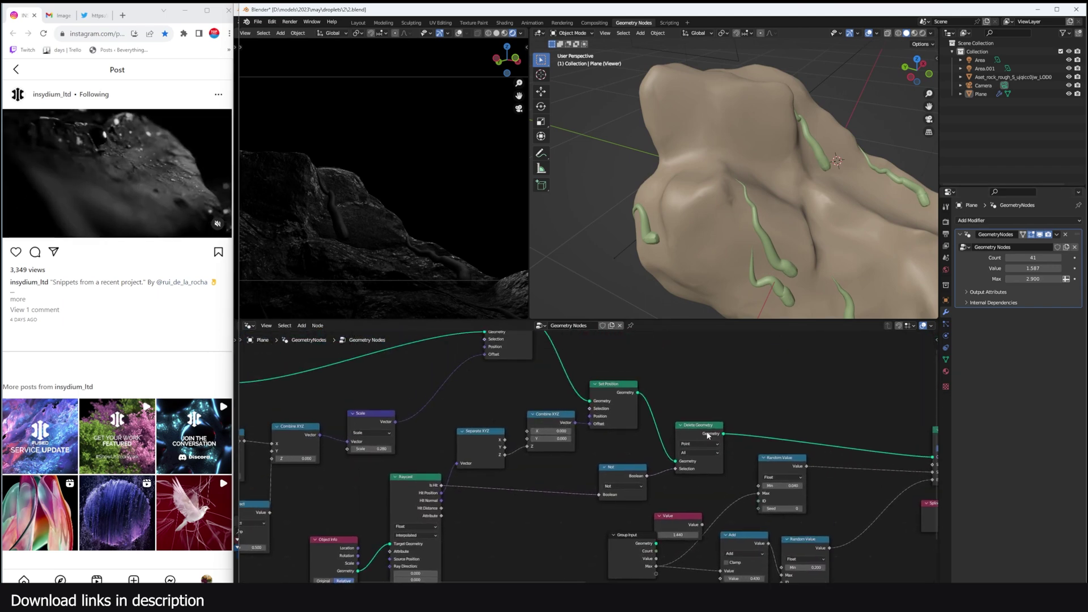
pyautogui.press('m')
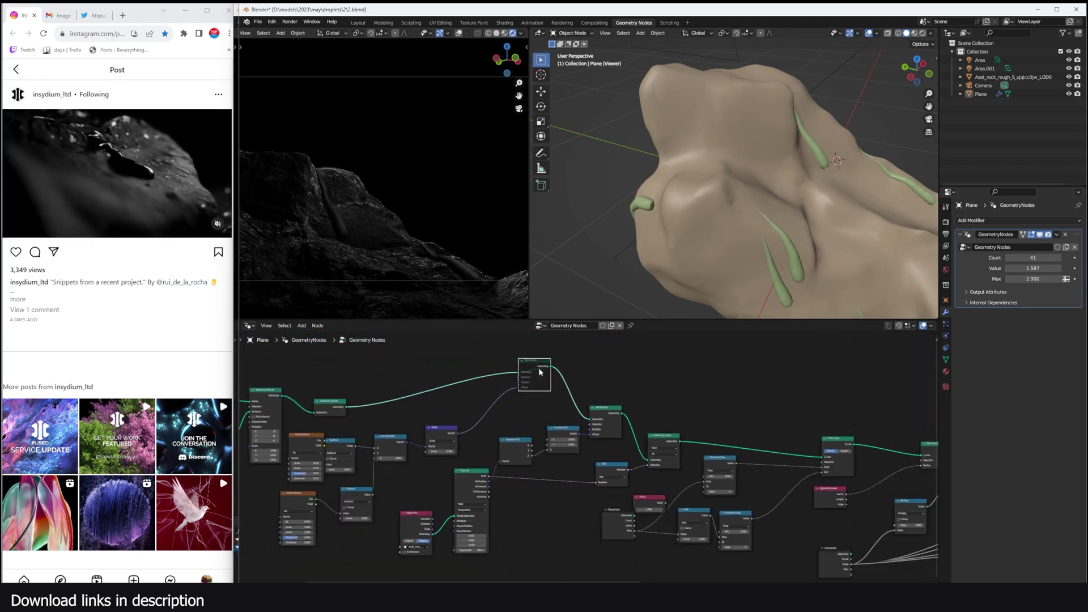
pyautogui.press('m')
# Select the droplets on the rock and switch to the reference post in the browser.
pyautogui.click(672, 255)
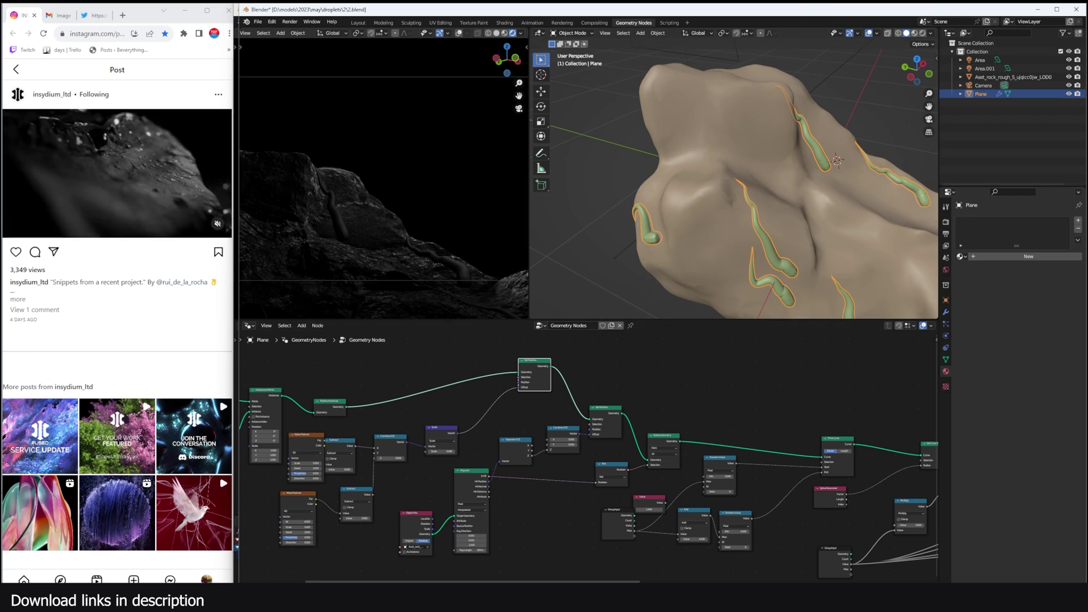
pyautogui.moveTo(342, 600)
pyautogui.click(362, 559)
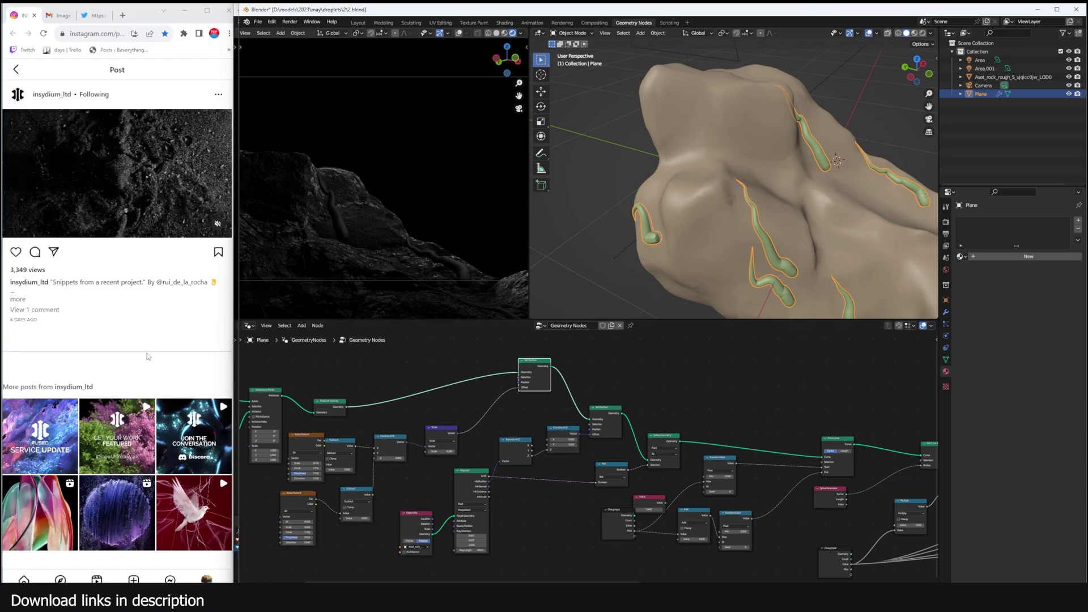
pyautogui.click(146, 358)
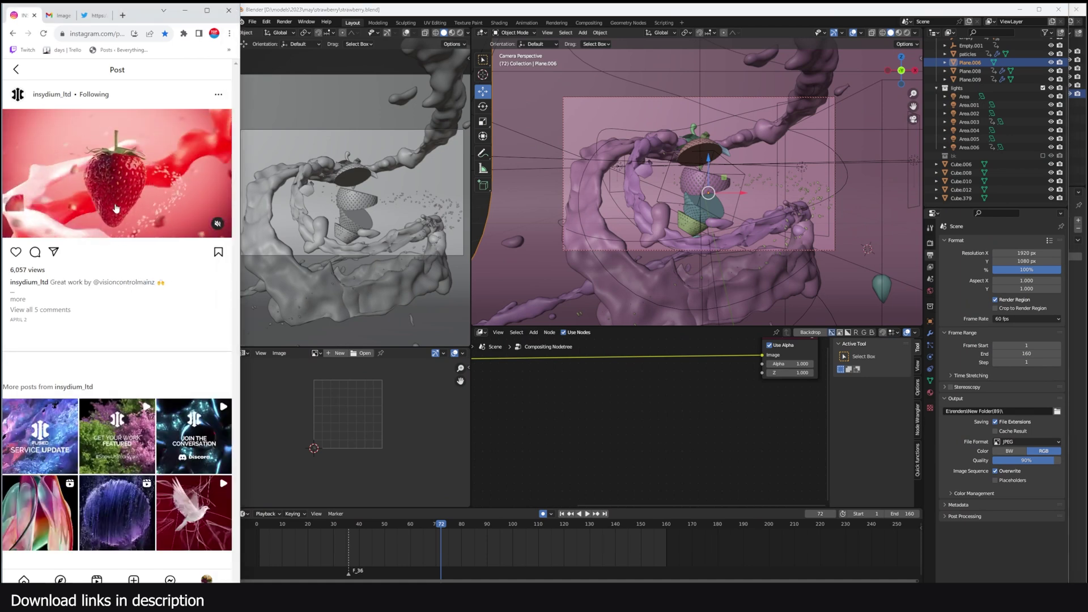
# Play back the rendered strawberry animation and move the player window clear of the browser's reference post.
pyautogui.click(284, 21)
pyautogui.click(309, 74)
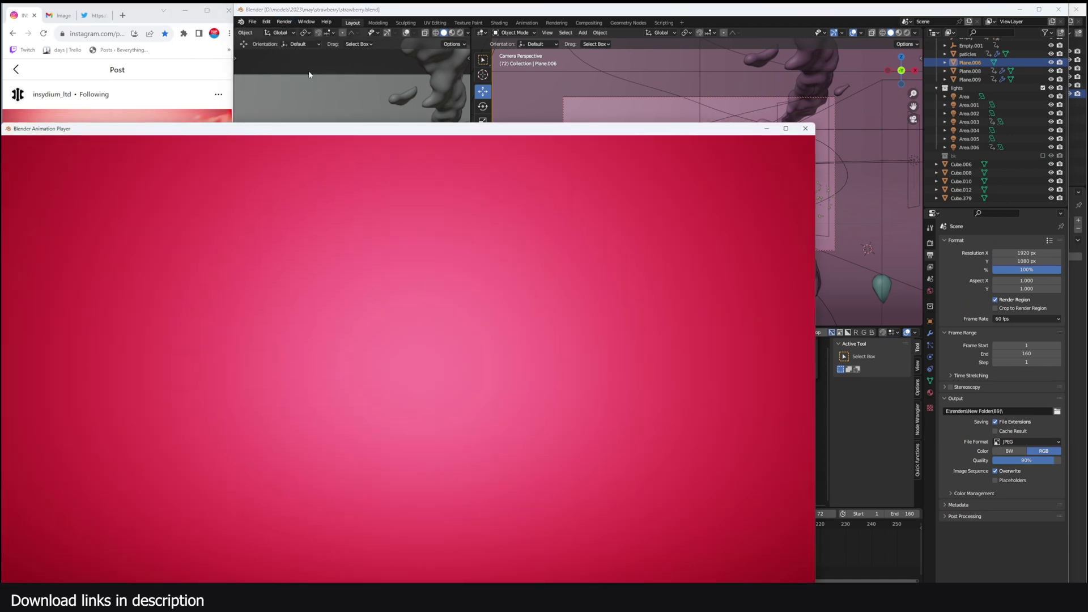
pyautogui.moveTo(244, 134); pyautogui.dragTo(491, 51)
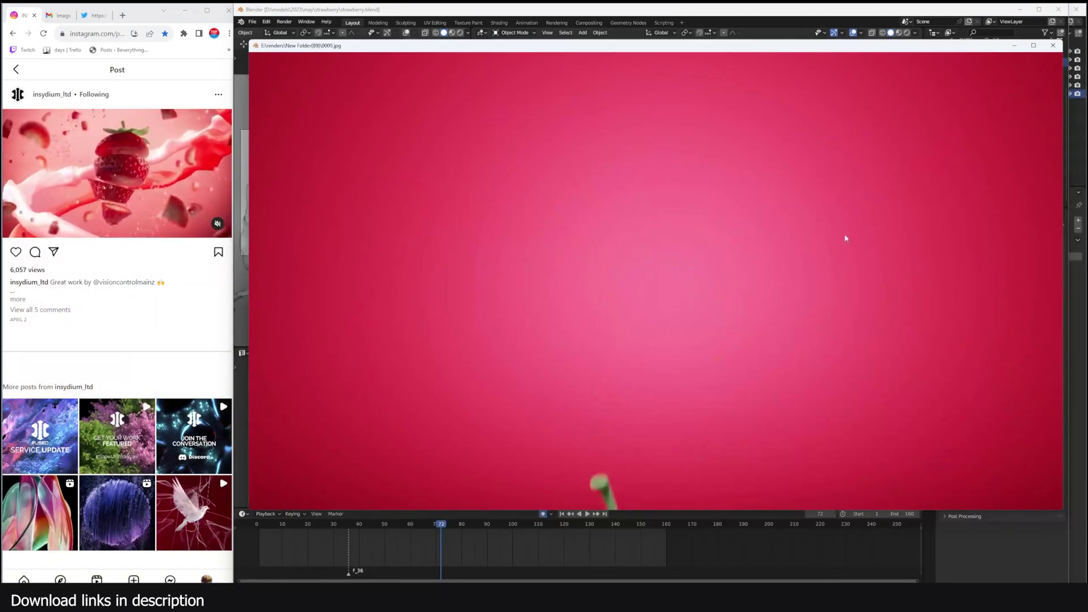